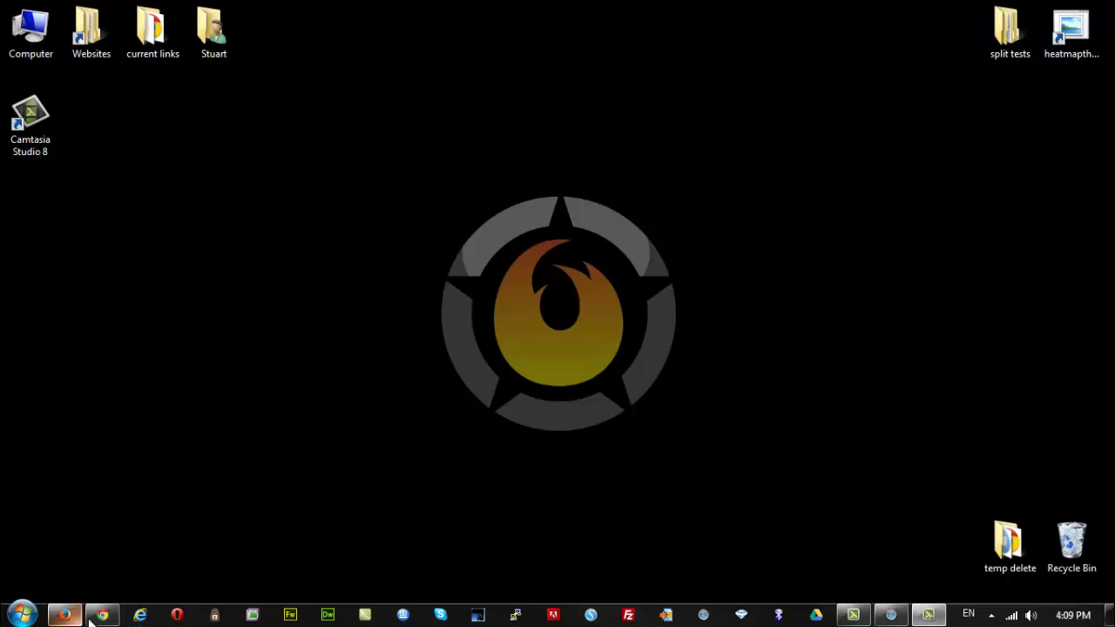
Switch to Chrome and open the Click Missile plugin's settings page in the WordPress admin.
{"action": "mouse_move", "coordinate": [98, 616]}
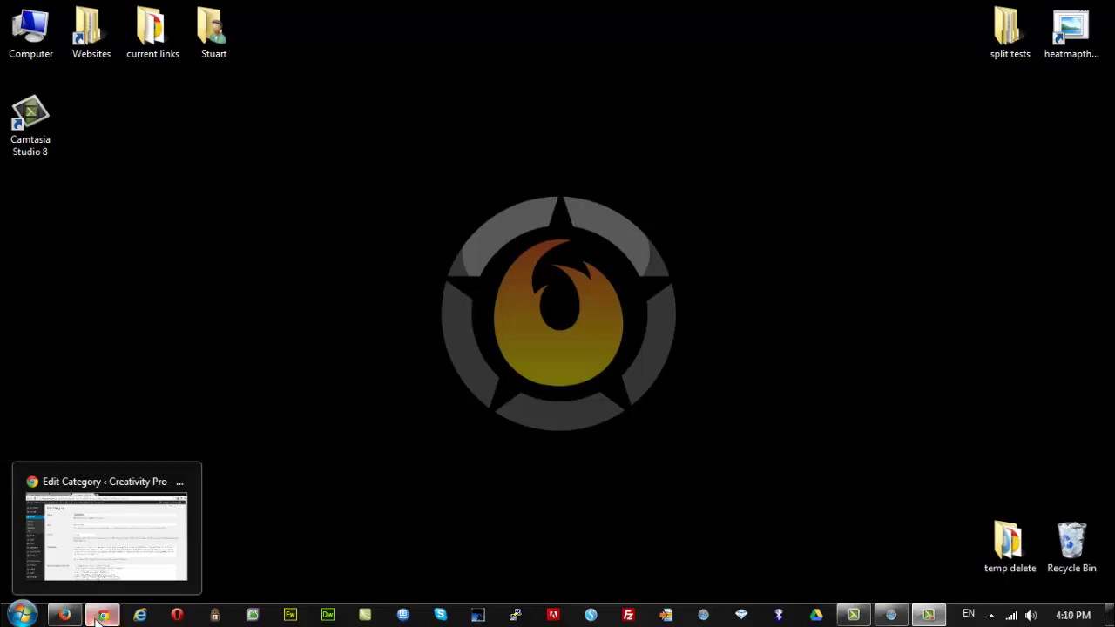
{"action": "left_click", "coordinate": [98, 617]}
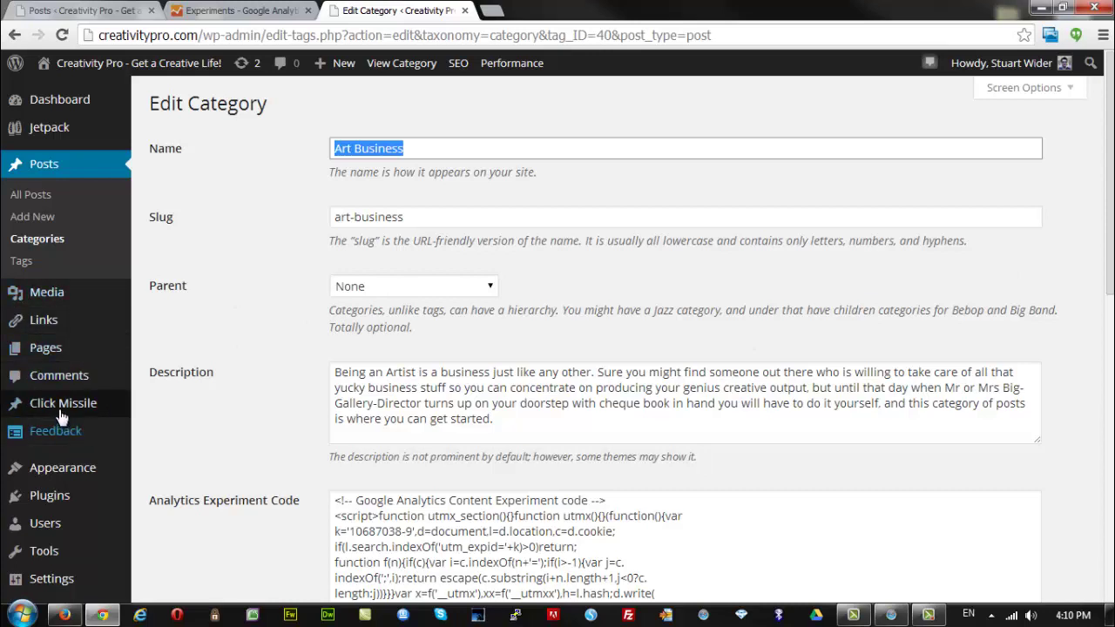
{"action": "mouse_move", "coordinate": [58, 409]}
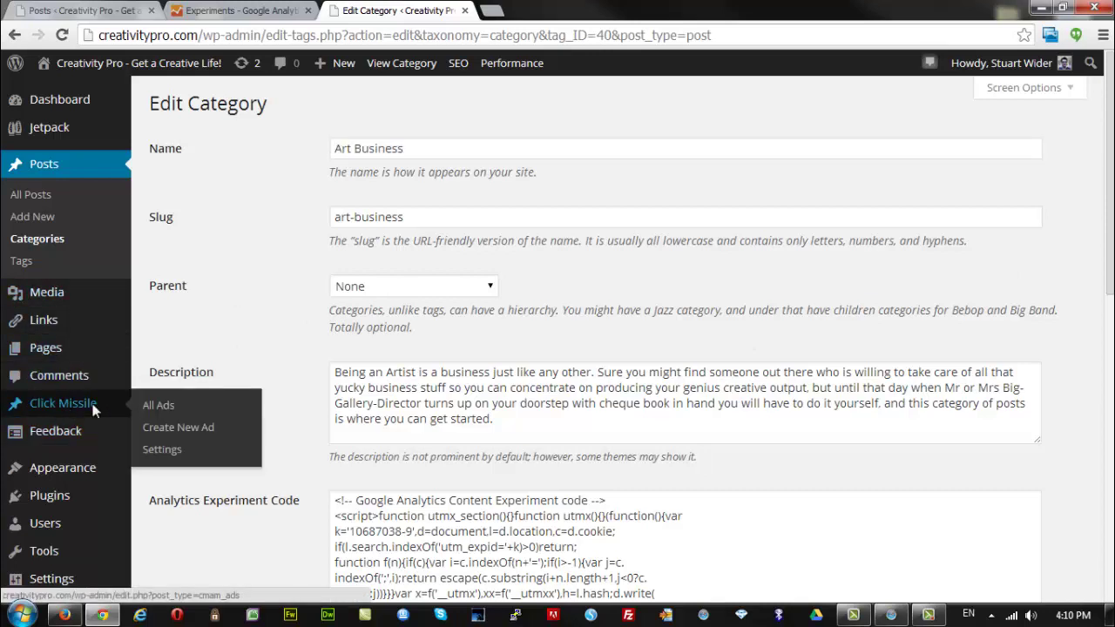
{"action": "left_click", "coordinate": [165, 452]}
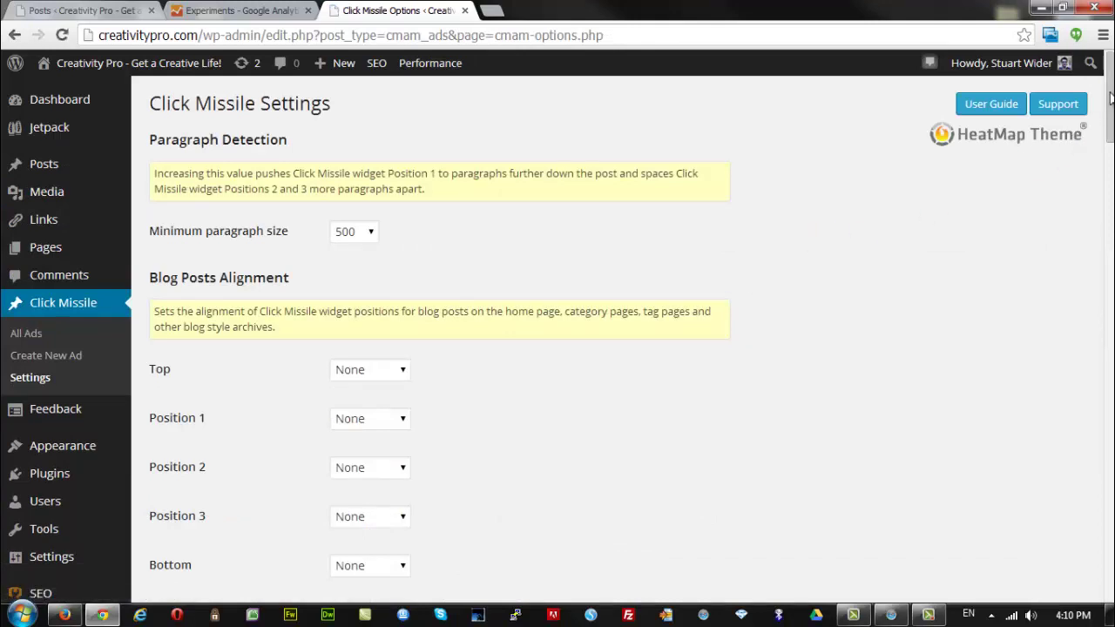
Set the Tablet Detection Method in the Mobile Detection Settings to Mobile Detect Script.
{"action": "left_click_drag", "start_coordinate": [1110, 98], "coordinate": [1076, 489]}
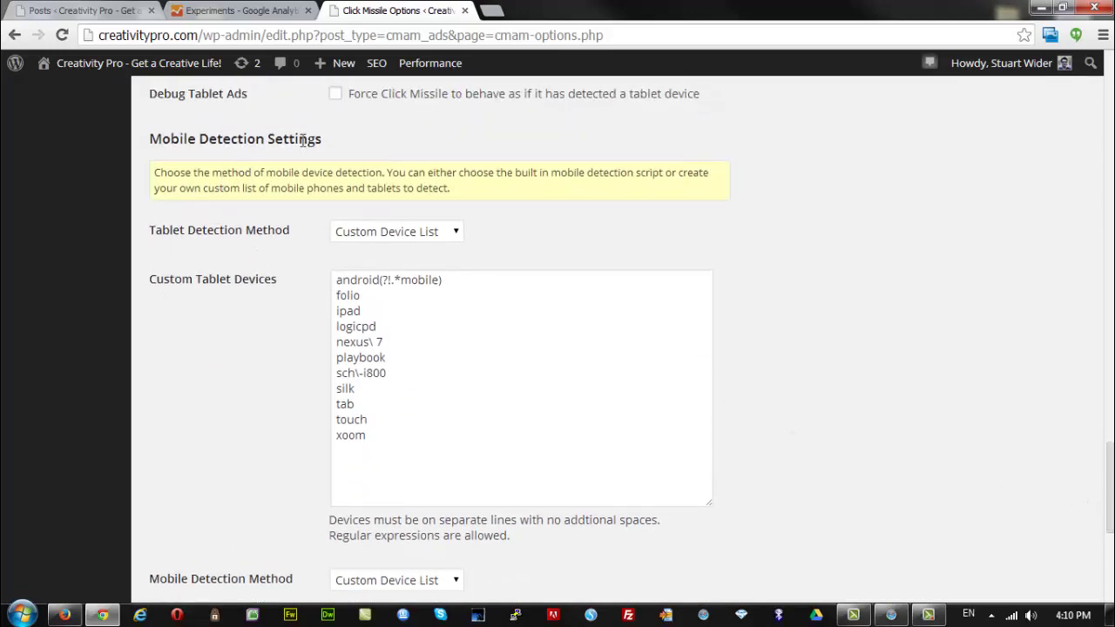
{"action": "left_click", "coordinate": [456, 233]}
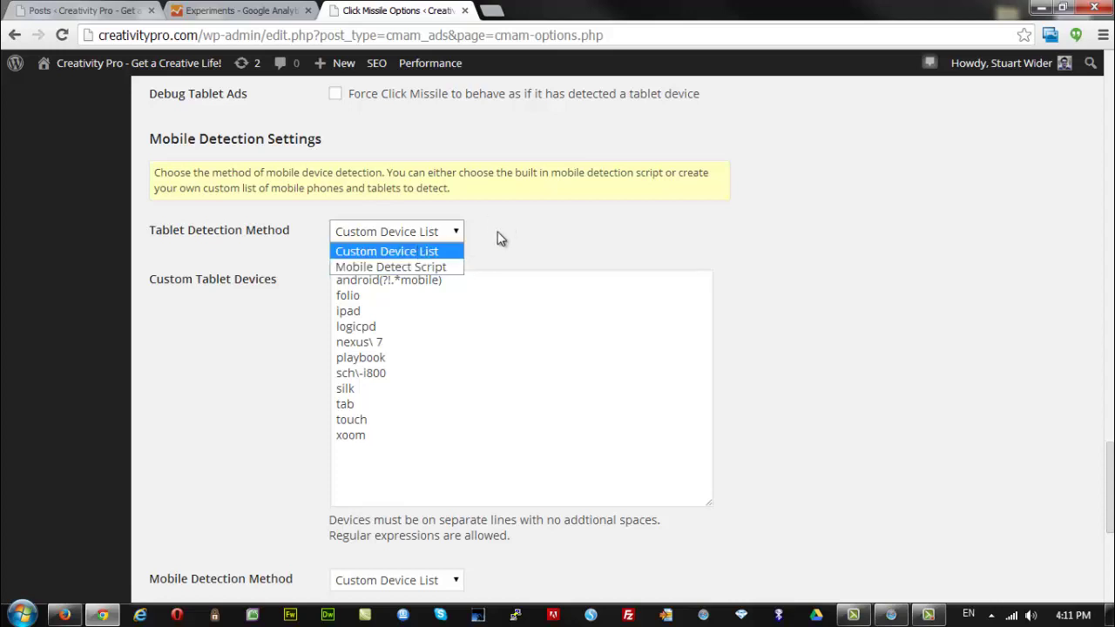
{"action": "left_click", "coordinate": [568, 206]}
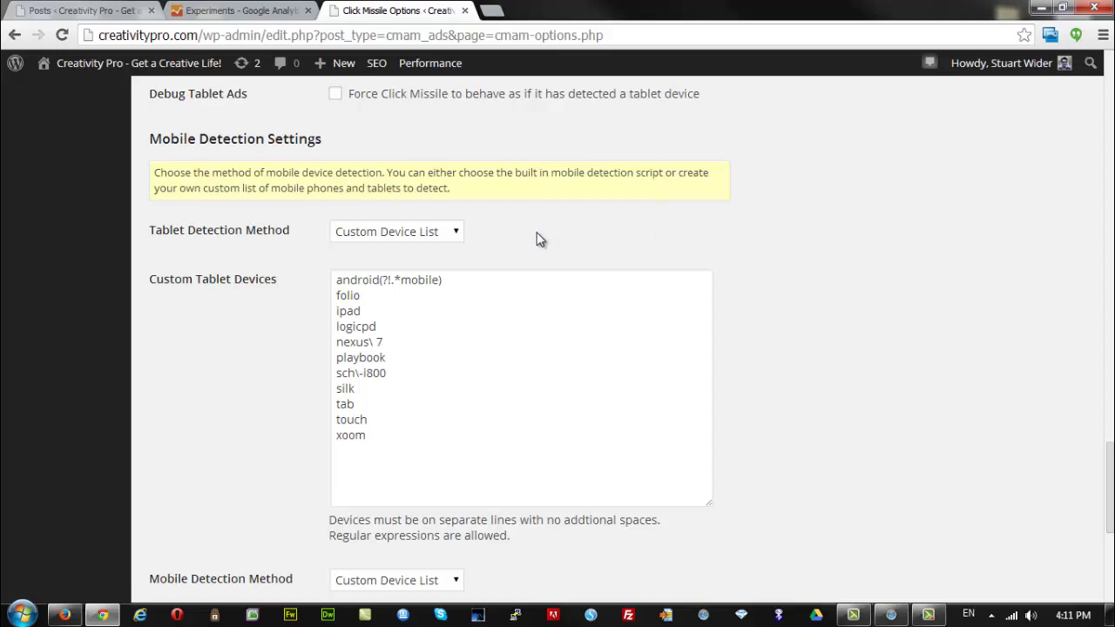
{"action": "left_click", "coordinate": [451, 232]}
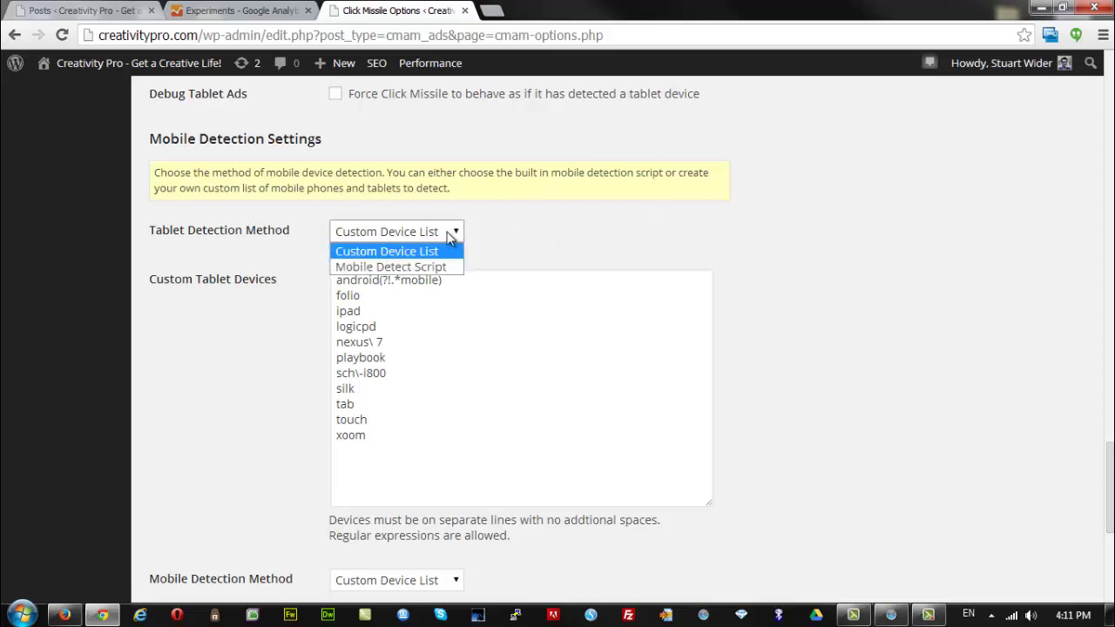
{"action": "left_click", "coordinate": [402, 269]}
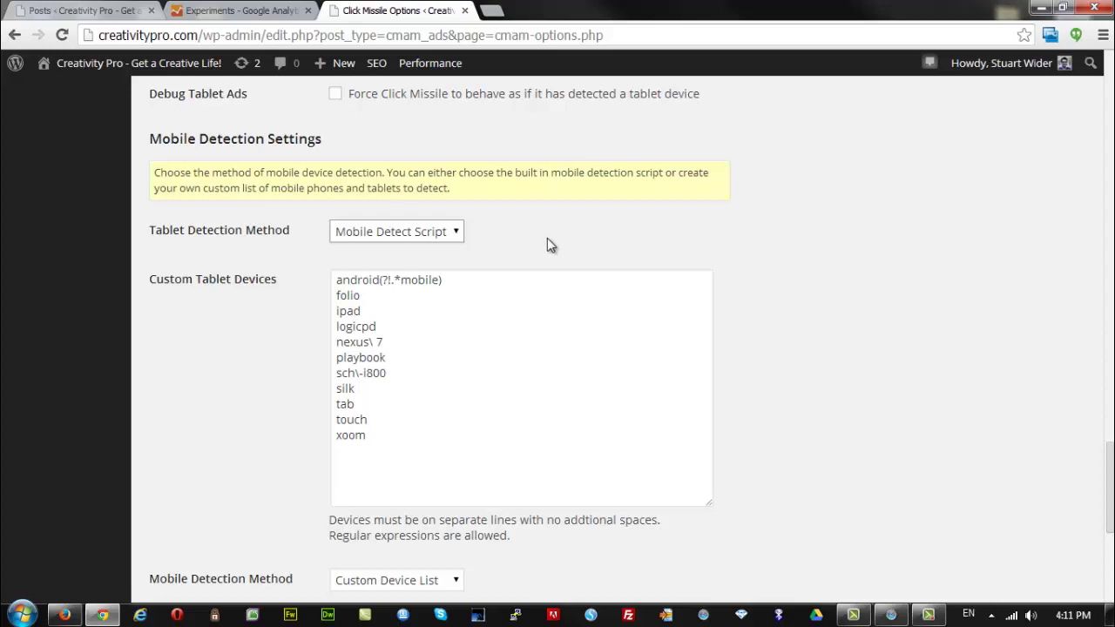
Set both the Tablet Detection Method and the Mobile Detection Method to Custom Device List.
{"action": "left_click", "coordinate": [454, 235]}
{"action": "left_click", "coordinate": [431, 251]}
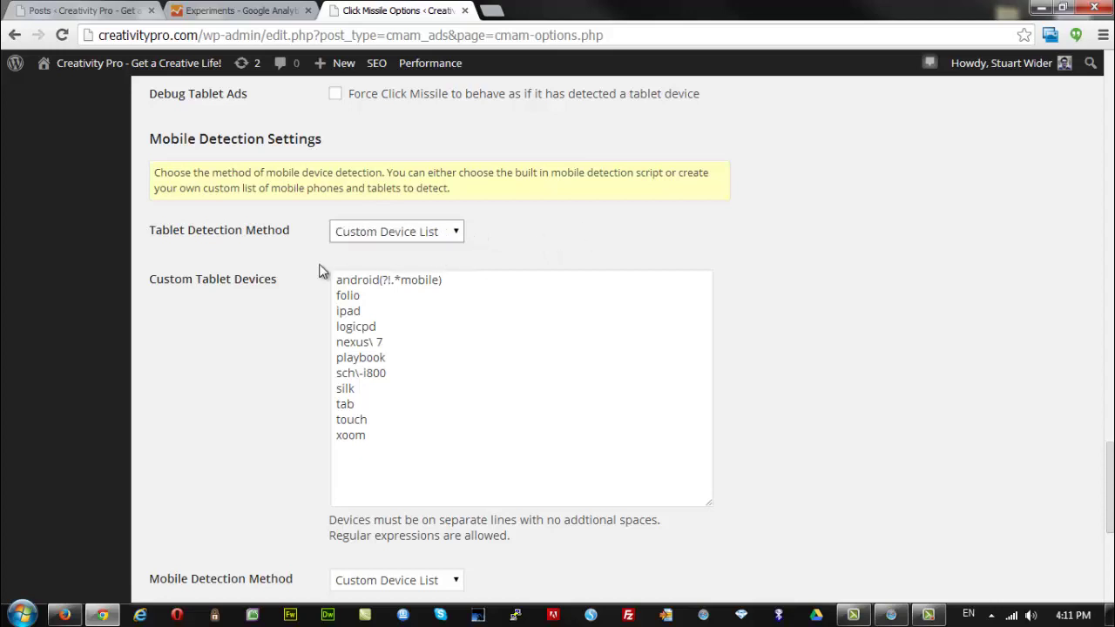
{"action": "scroll", "coordinate": [609, 266], "scroll_direction": "down", "scroll_amount": 1}
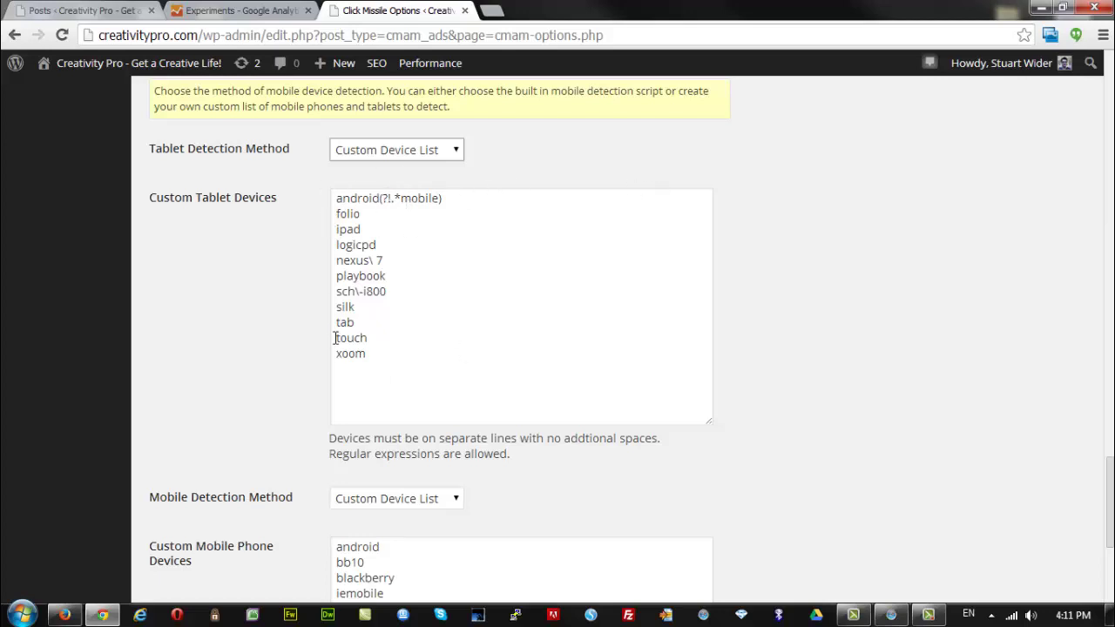
{"action": "scroll", "coordinate": [613, 345], "scroll_direction": "down", "scroll_amount": 2}
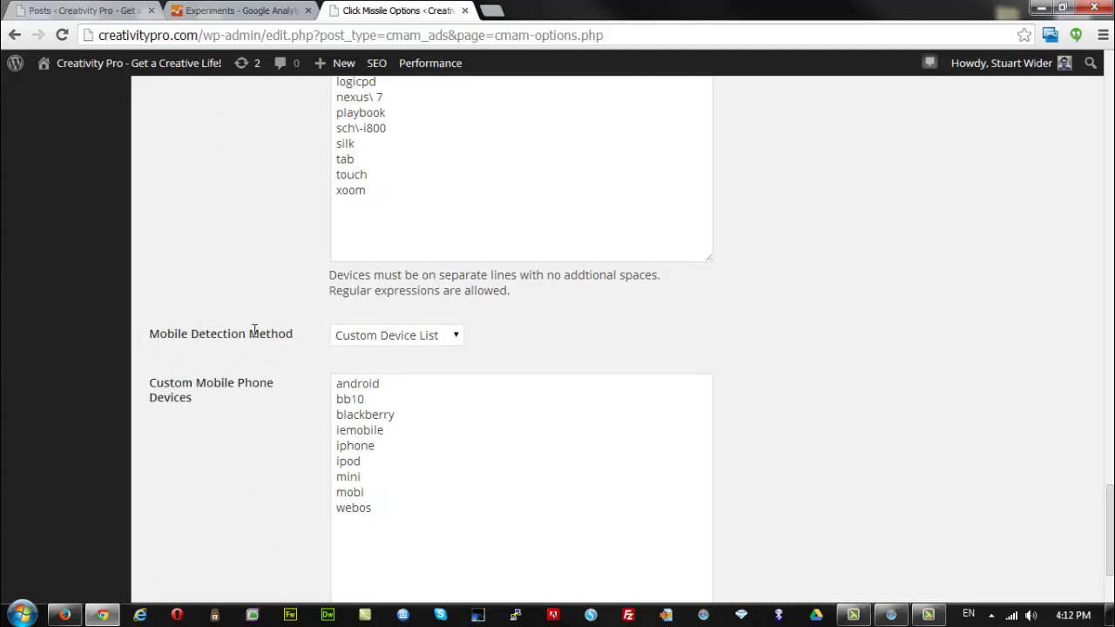
{"action": "left_click", "coordinate": [455, 336]}
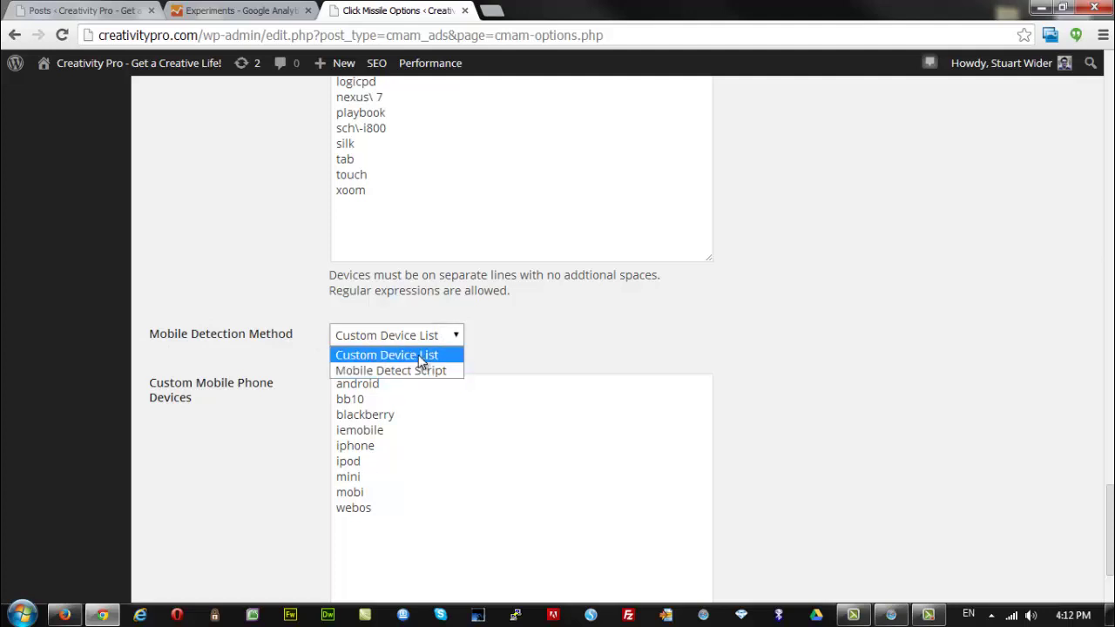
{"action": "left_click", "coordinate": [418, 354]}
Compare the Custom Tablet Devices list with the Custom Mobile Phone Devices list in the Mobile Detection Settings.
{"action": "scroll", "coordinate": [530, 299], "scroll_direction": "down", "scroll_amount": 2}
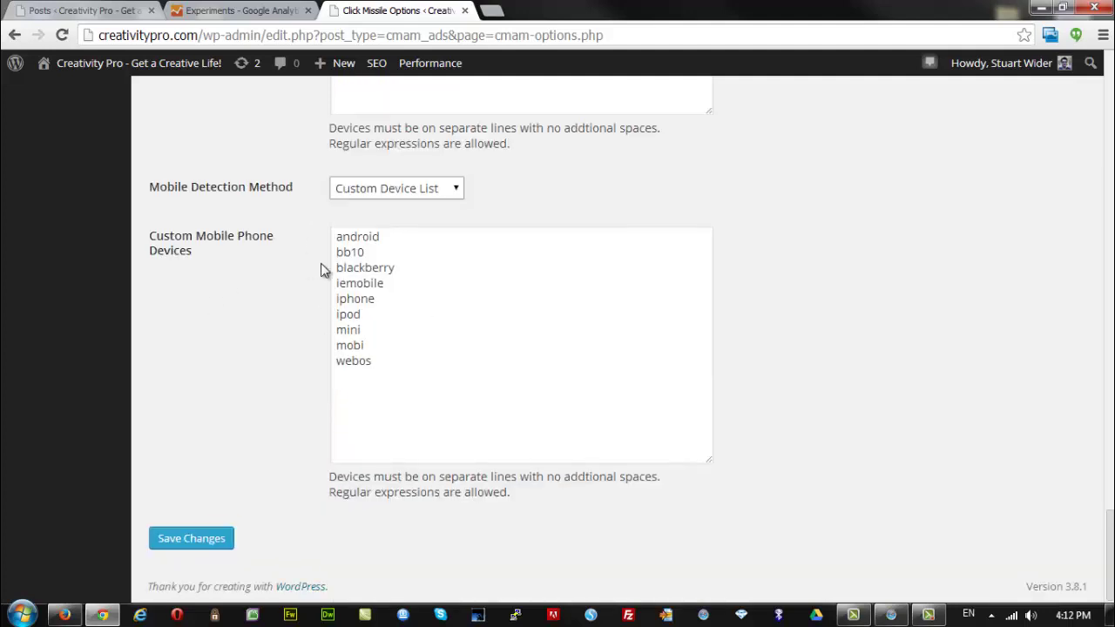
{"action": "scroll", "coordinate": [736, 404], "scroll_direction": "up", "scroll_amount": 5}
{"action": "scroll", "coordinate": [736, 403], "scroll_direction": "down", "scroll_amount": 2}
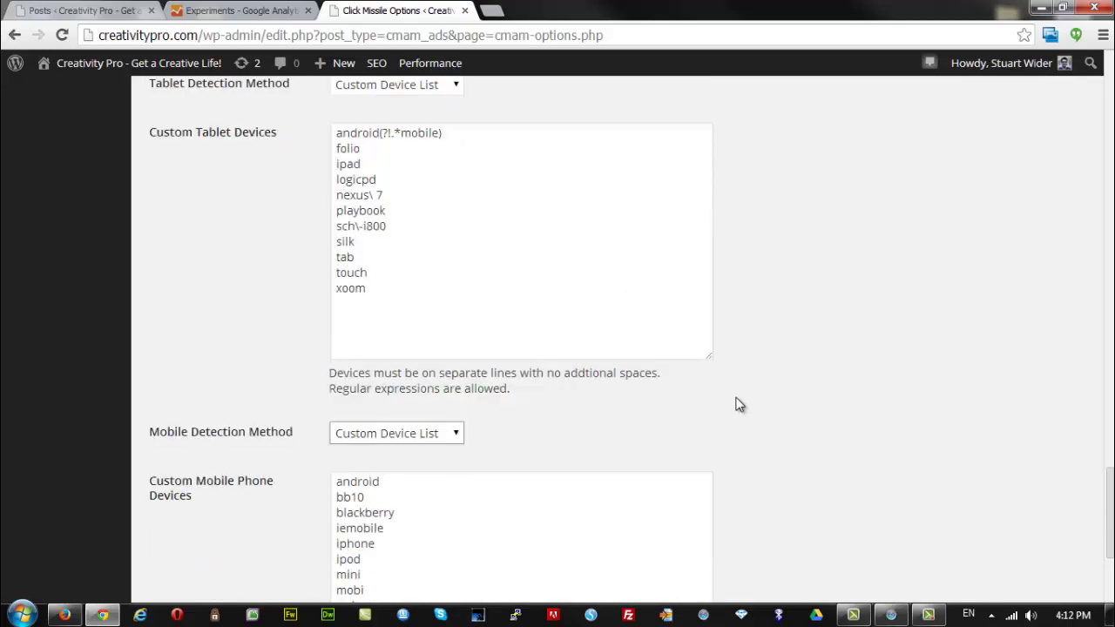
{"action": "scroll", "coordinate": [420, 471], "scroll_direction": "down", "scroll_amount": 1}
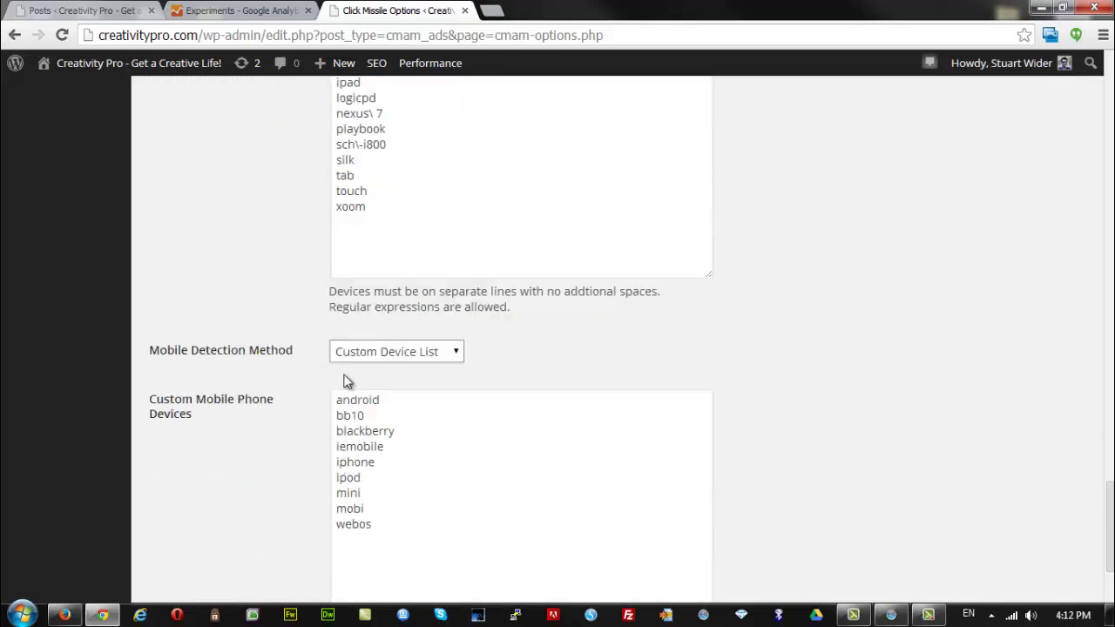
{"action": "scroll", "coordinate": [511, 434], "scroll_direction": "up", "scroll_amount": 2}
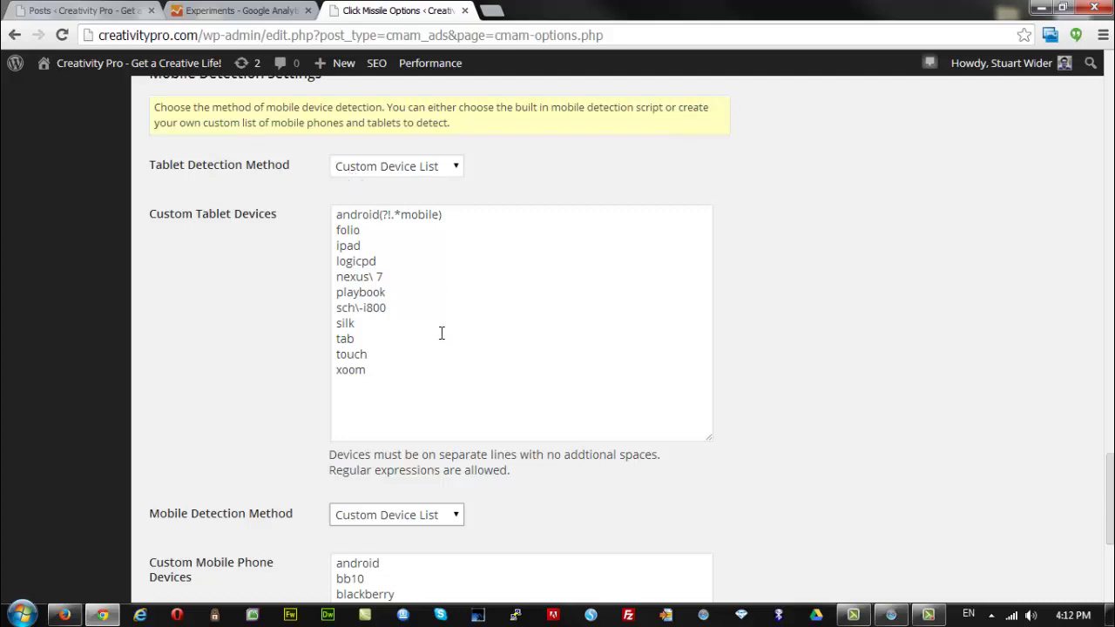
{"action": "scroll", "coordinate": [441, 331], "scroll_direction": "down", "scroll_amount": 2}
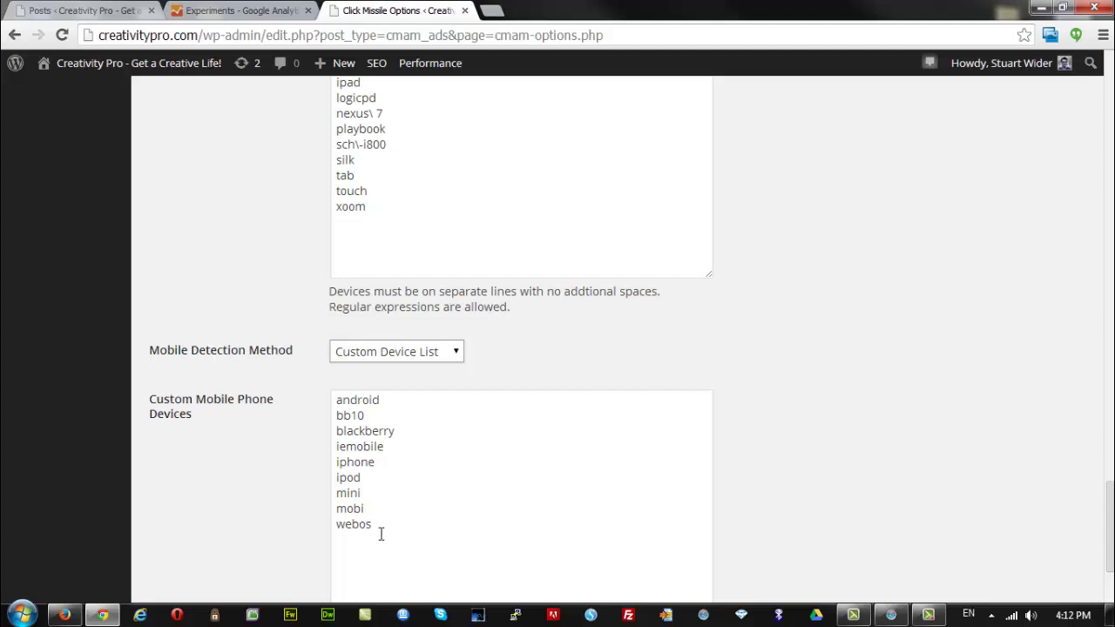
{"action": "scroll", "coordinate": [388, 225], "scroll_direction": "up", "scroll_amount": 1}
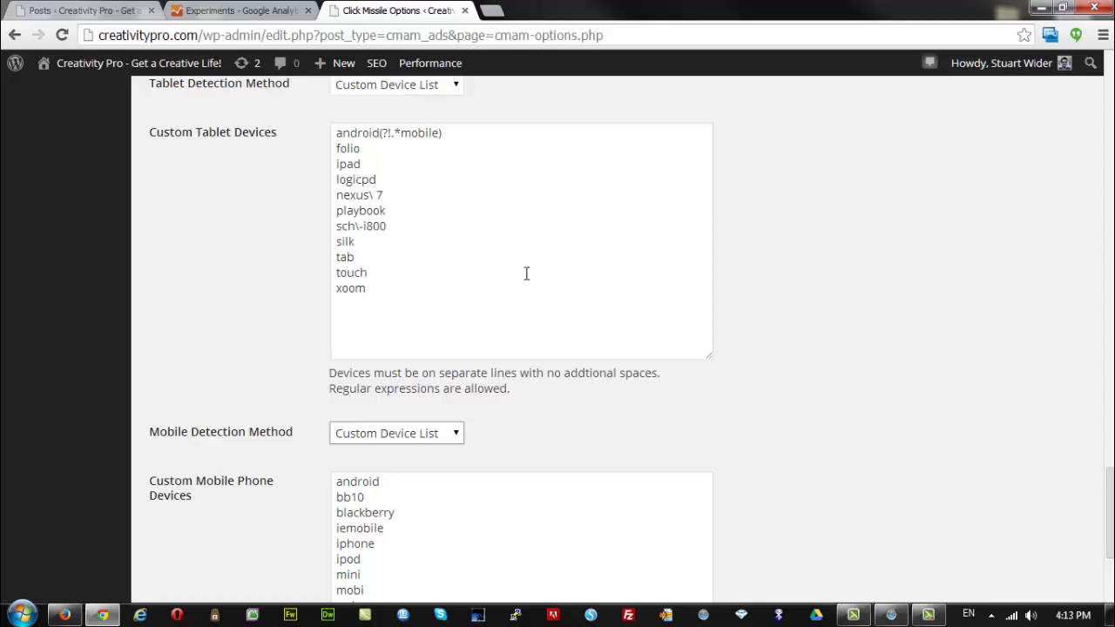
{"action": "scroll", "coordinate": [525, 275], "scroll_direction": "down", "scroll_amount": 1}
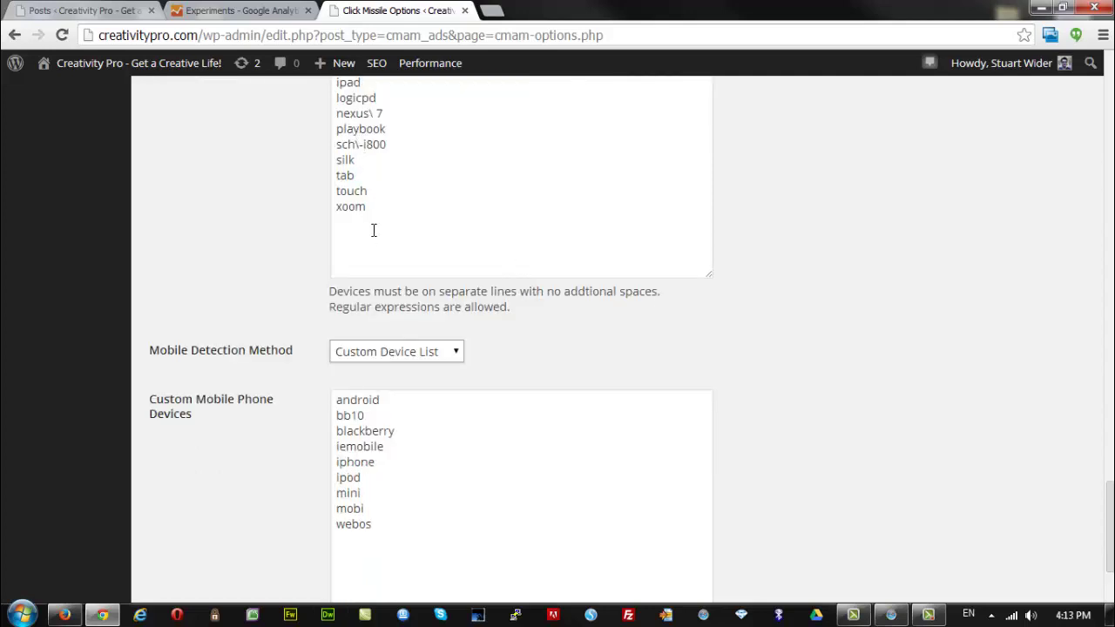
{"action": "scroll", "coordinate": [377, 234], "scroll_direction": "up", "scroll_amount": 1}
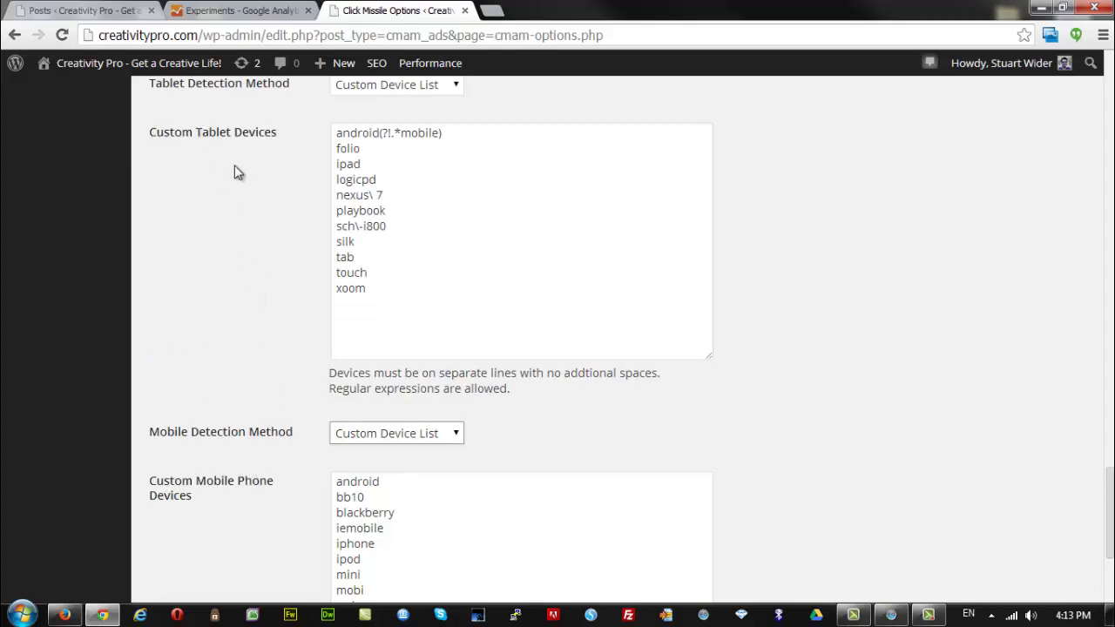
{"action": "scroll", "coordinate": [204, 253], "scroll_direction": "up", "scroll_amount": 2}
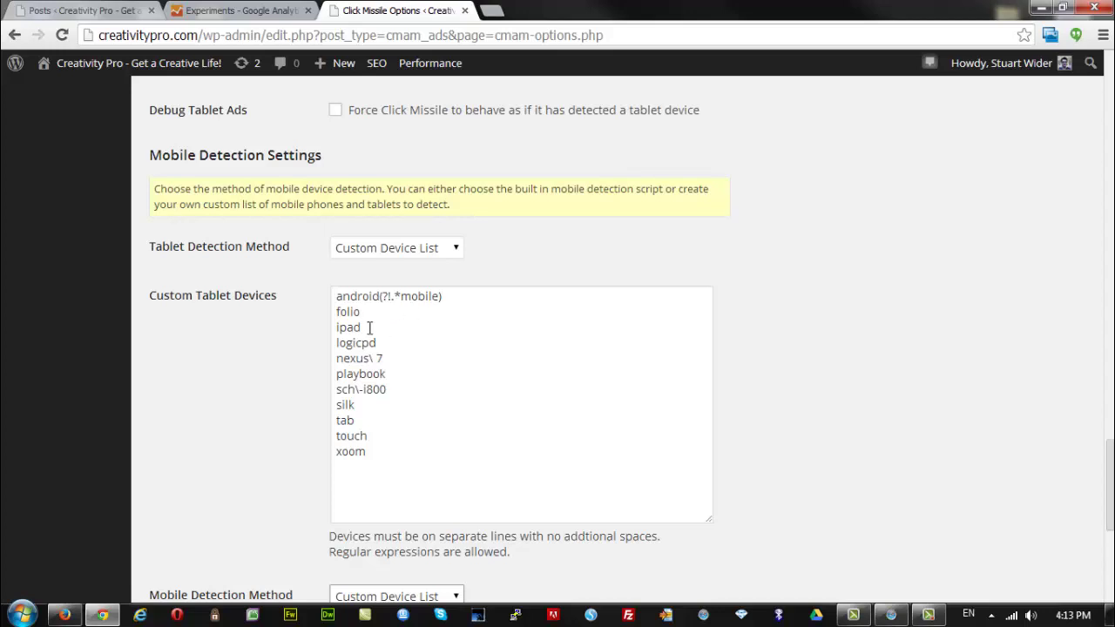
{"action": "scroll", "coordinate": [548, 371], "scroll_direction": "down", "scroll_amount": 5}
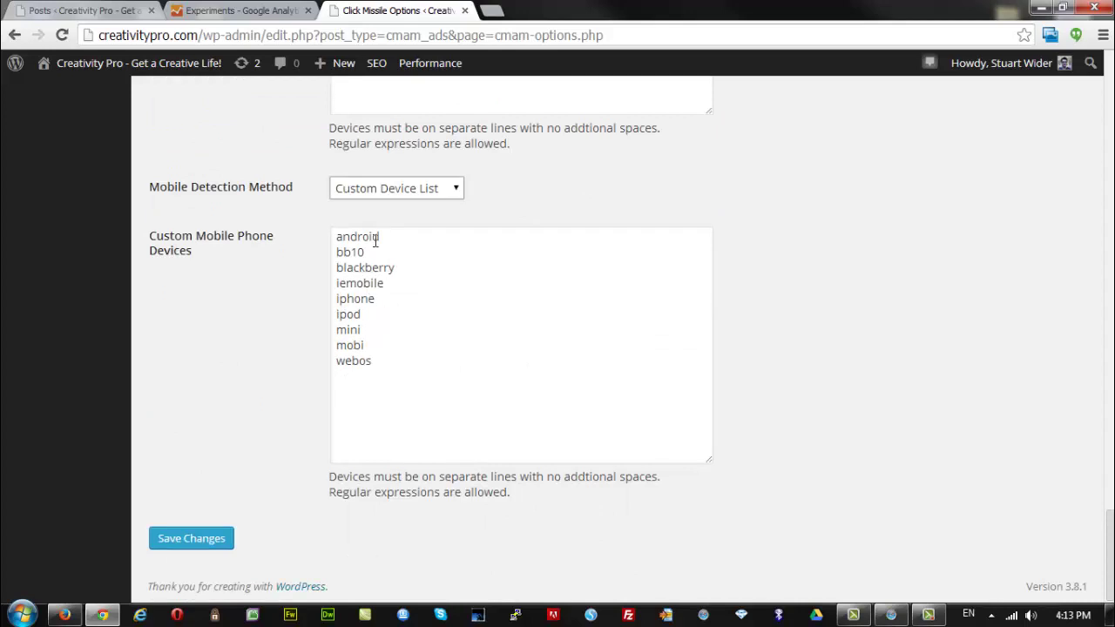
{"action": "scroll", "coordinate": [332, 380], "scroll_direction": "up", "scroll_amount": 1}
{"action": "scroll", "coordinate": [332, 381], "scroll_direction": "up", "scroll_amount": 2}
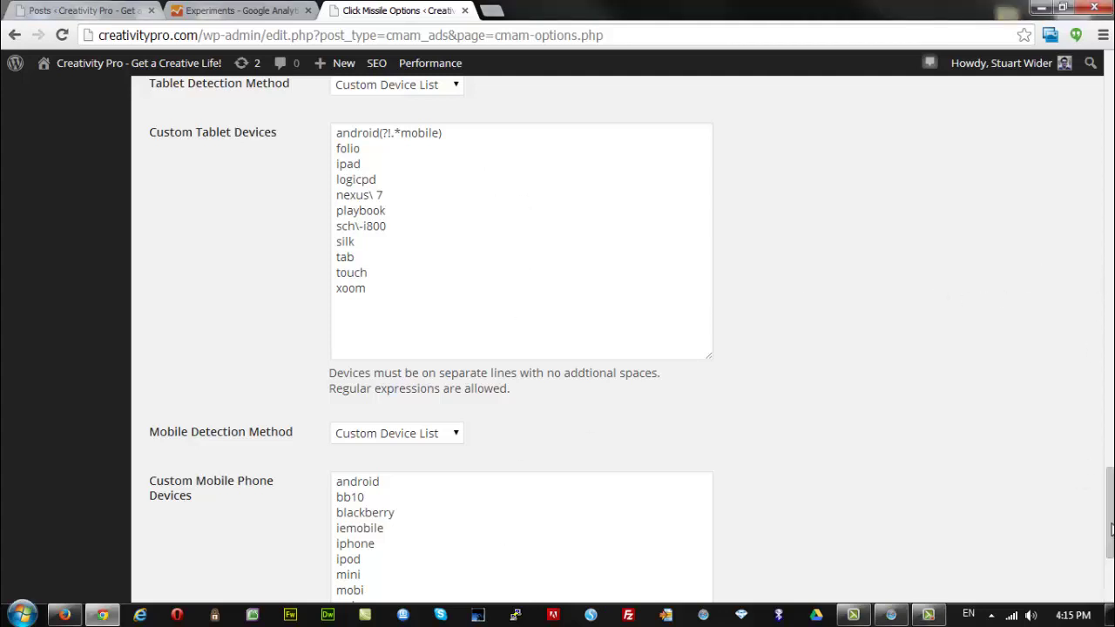
{"action": "left_click_drag", "start_coordinate": [1111, 529], "coordinate": [1110, 568]}
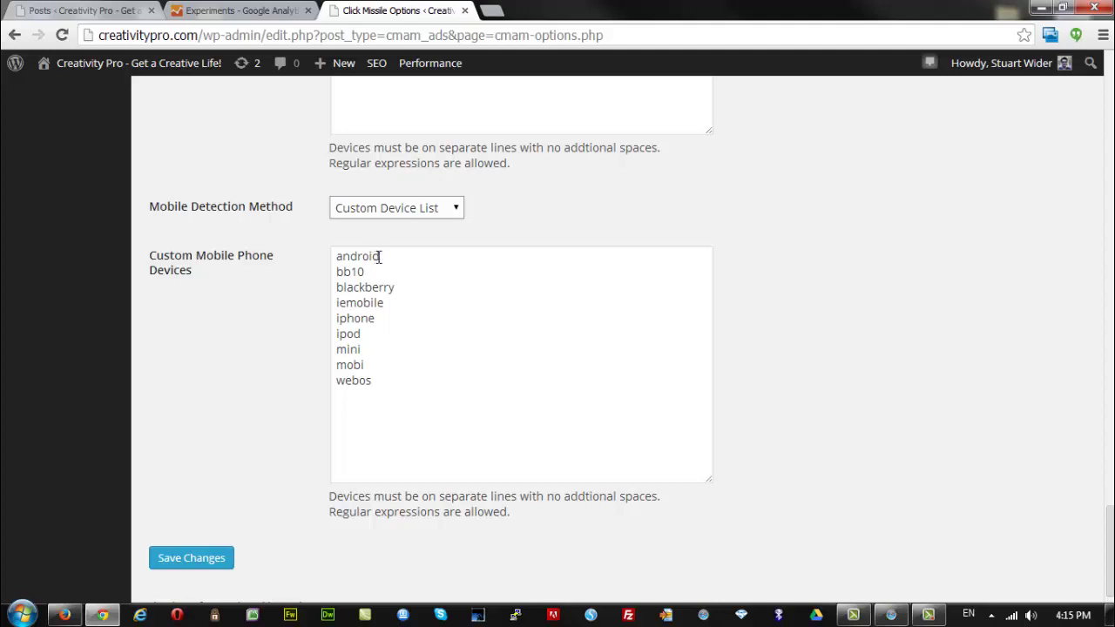
{"action": "scroll", "coordinate": [378, 260], "scroll_direction": "up", "scroll_amount": 2}
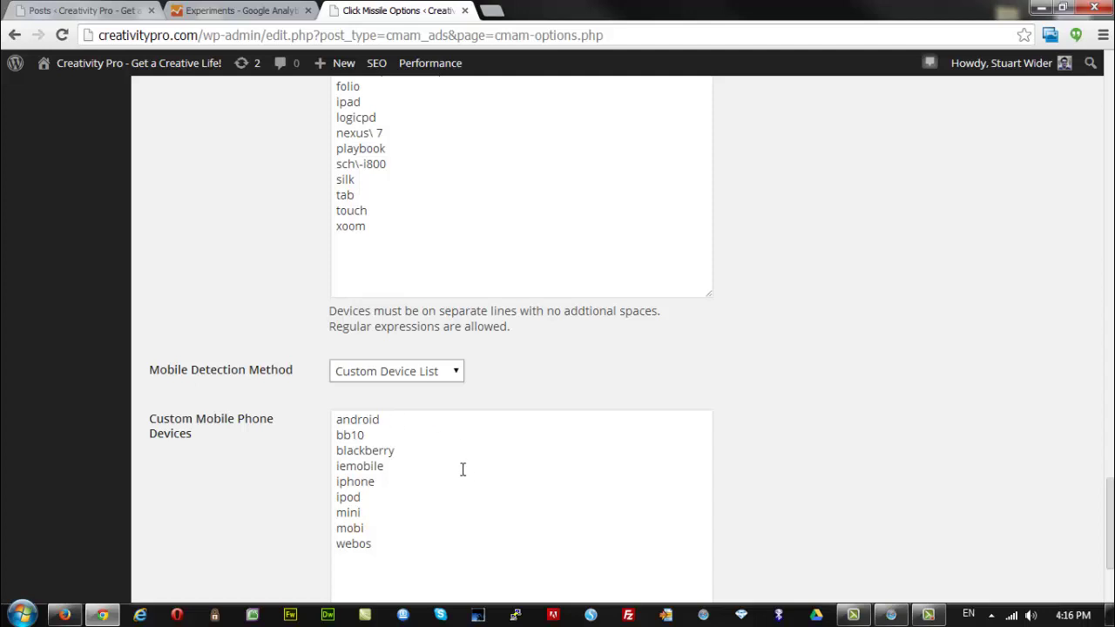
{"action": "scroll", "coordinate": [466, 432], "scroll_direction": "up", "scroll_amount": 4}
{"action": "scroll", "coordinate": [466, 432], "scroll_direction": "down", "scroll_amount": 1}
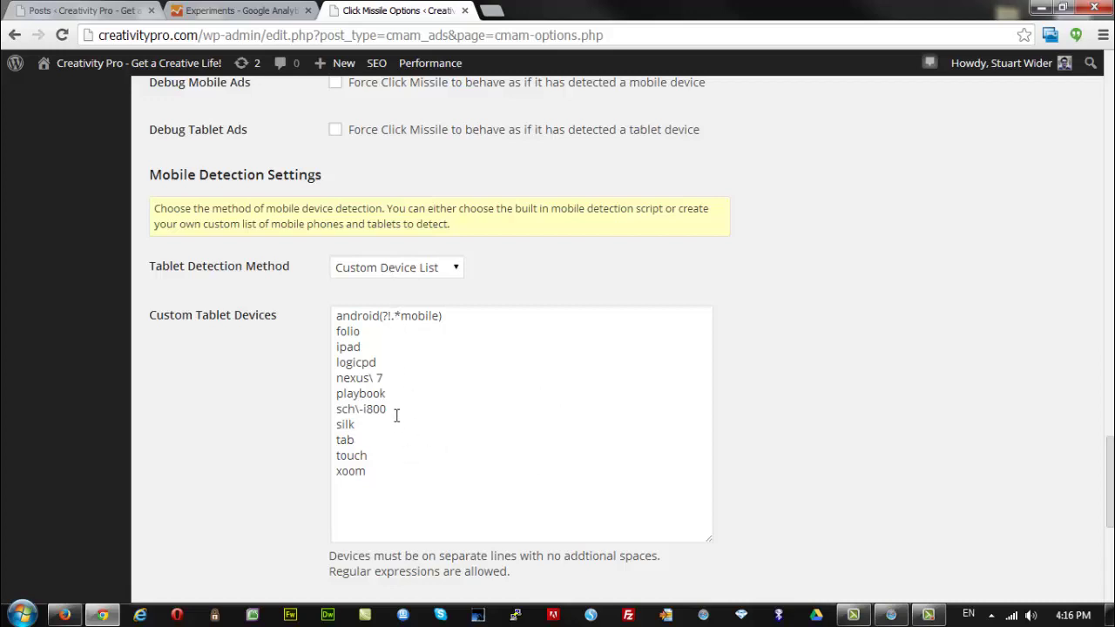
{"action": "scroll", "coordinate": [398, 416], "scroll_direction": "down", "scroll_amount": 4}
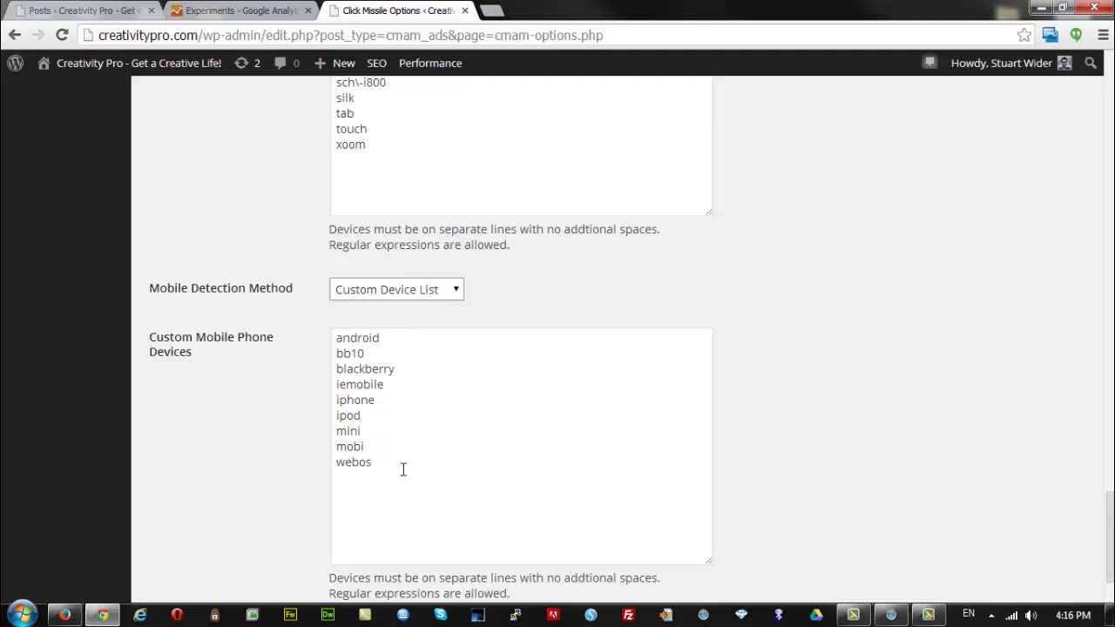
{"action": "scroll", "coordinate": [422, 377], "scroll_direction": "up", "scroll_amount": 2}
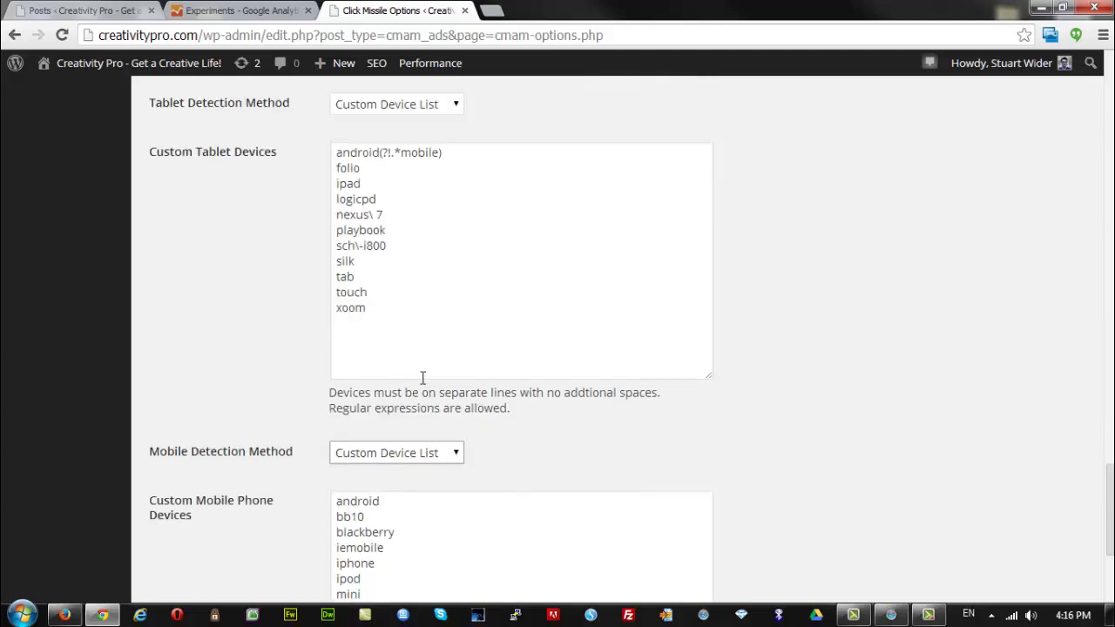
{"action": "scroll", "coordinate": [422, 377], "scroll_direction": "up", "scroll_amount": 1}
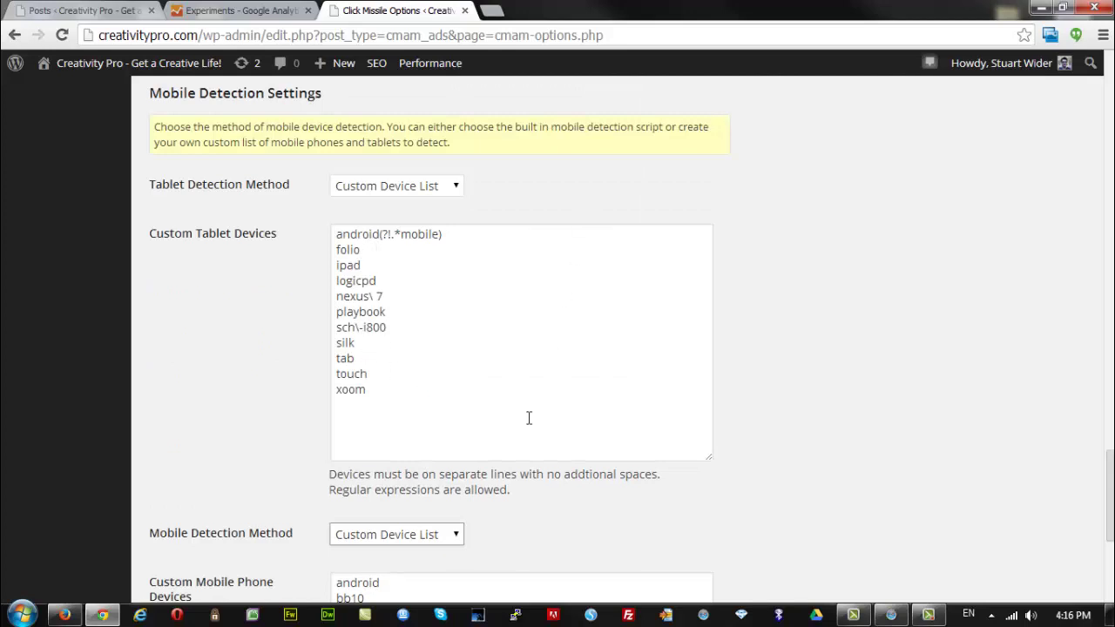
{"action": "scroll", "coordinate": [514, 420], "scroll_direction": "down", "scroll_amount": 2}
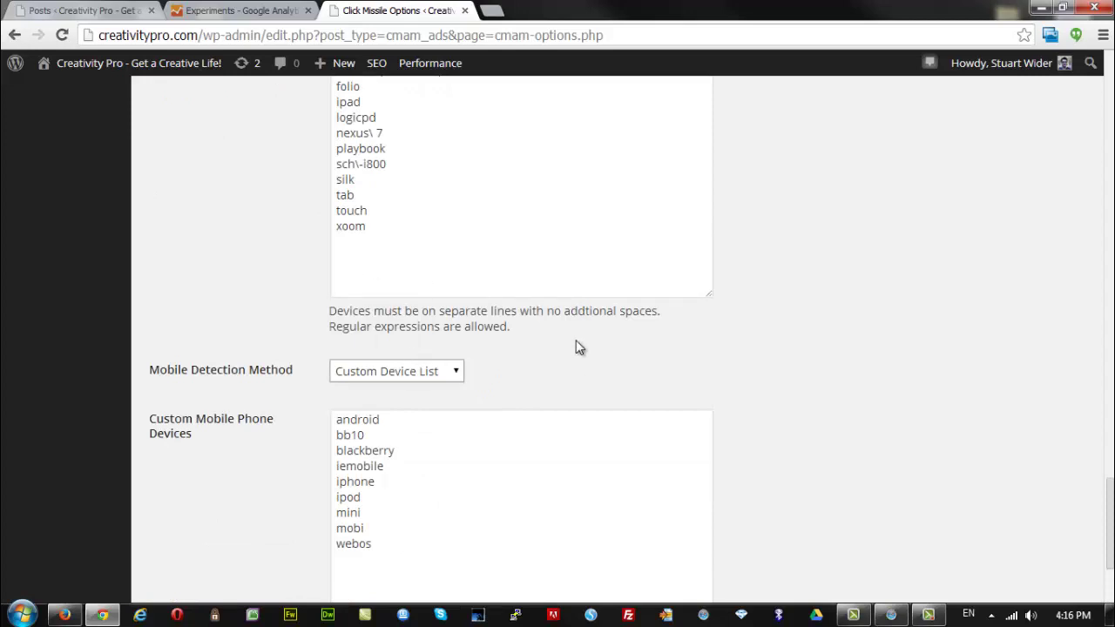
{"action": "scroll", "coordinate": [575, 340], "scroll_direction": "up", "scroll_amount": 2}
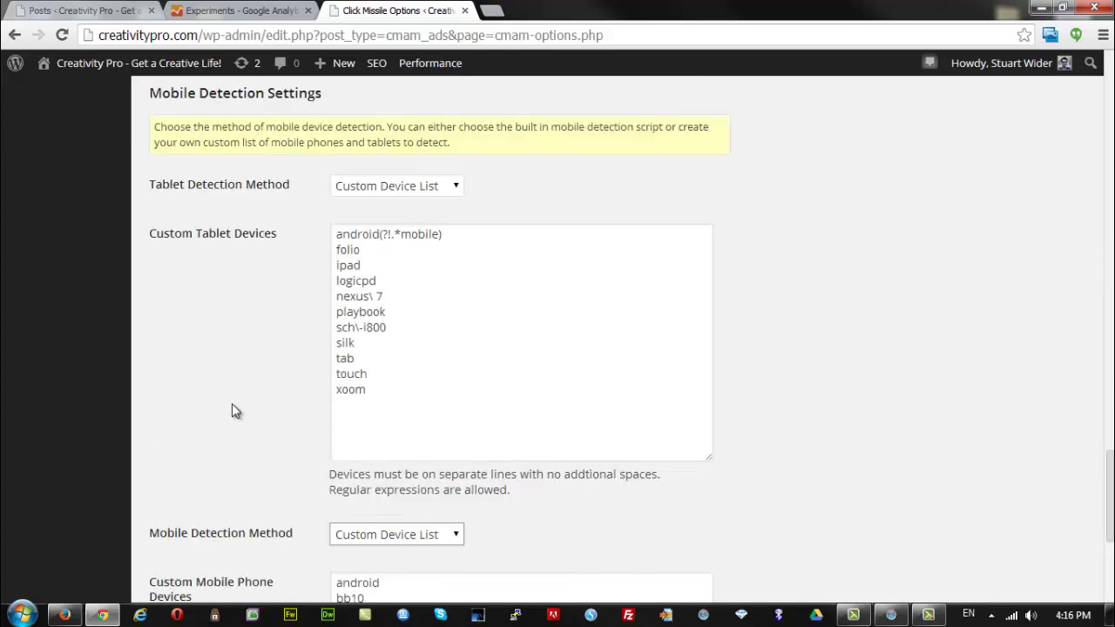
Open the User Agent Groups page of the Performance caching plugin.
{"action": "scroll", "coordinate": [292, 338], "scroll_direction": "up", "scroll_amount": 20}
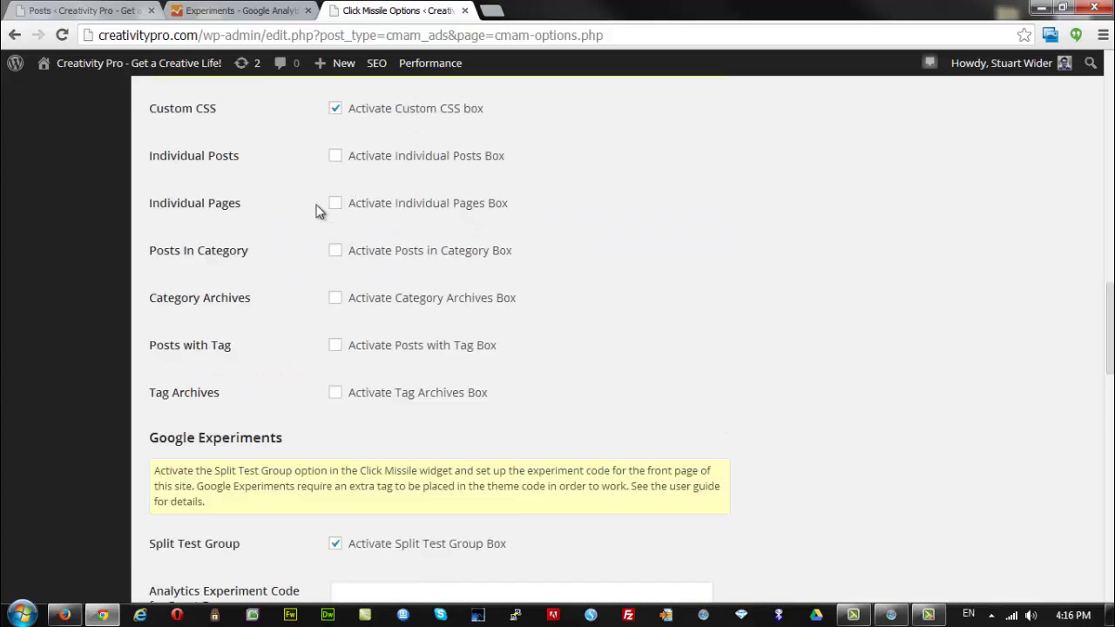
{"action": "scroll", "coordinate": [91, 283], "scroll_direction": "down", "scroll_amount": 5}
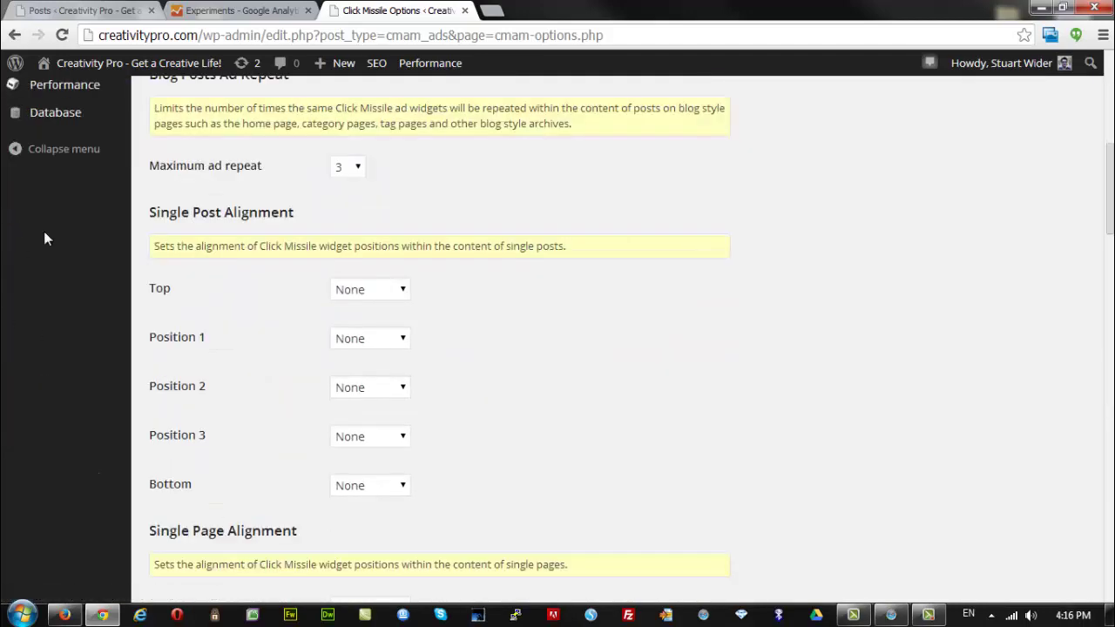
{"action": "scroll", "coordinate": [44, 233], "scroll_direction": "up", "scroll_amount": 6}
{"action": "scroll", "coordinate": [61, 416], "scroll_direction": "down", "scroll_amount": 1}
{"action": "mouse_move", "coordinate": [92, 494]}
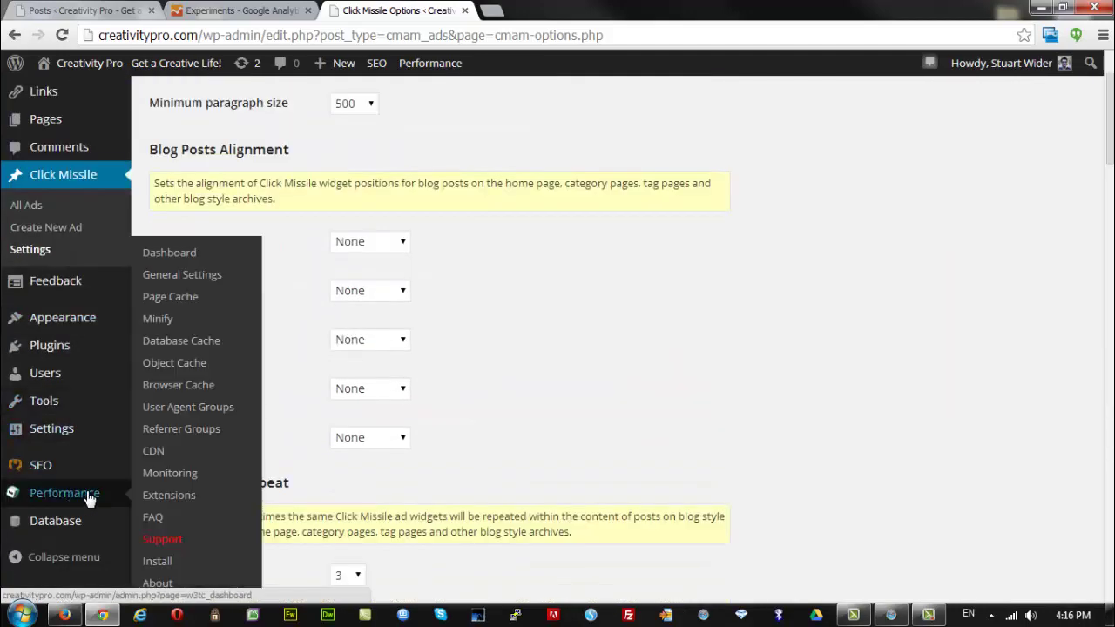
{"action": "left_click", "coordinate": [176, 409]}
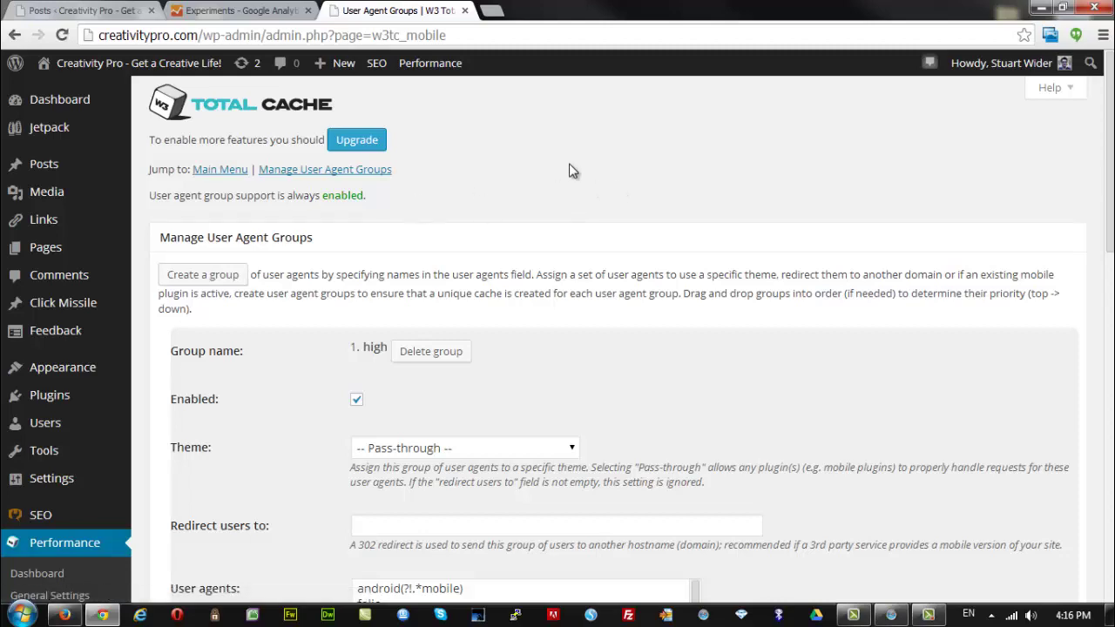
Examine the names, theme settings and user agent lists of the high and low user agent groups.
{"action": "scroll", "coordinate": [575, 183], "scroll_direction": "down", "scroll_amount": 3}
{"action": "scroll", "coordinate": [574, 187], "scroll_direction": "down", "scroll_amount": 6}
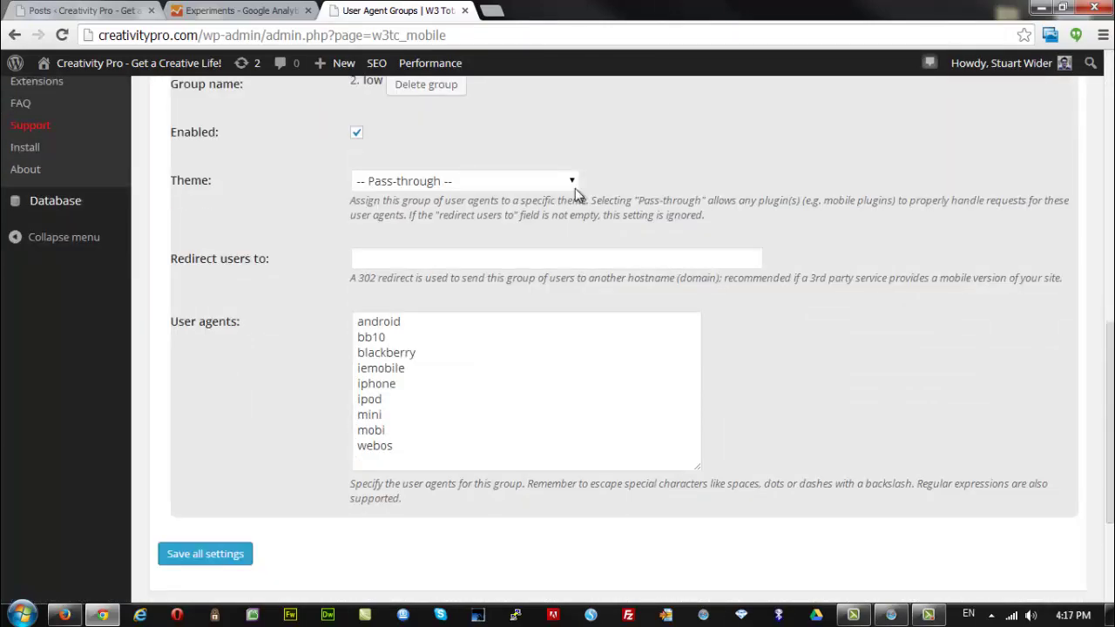
{"action": "scroll", "coordinate": [575, 192], "scroll_direction": "up", "scroll_amount": 7}
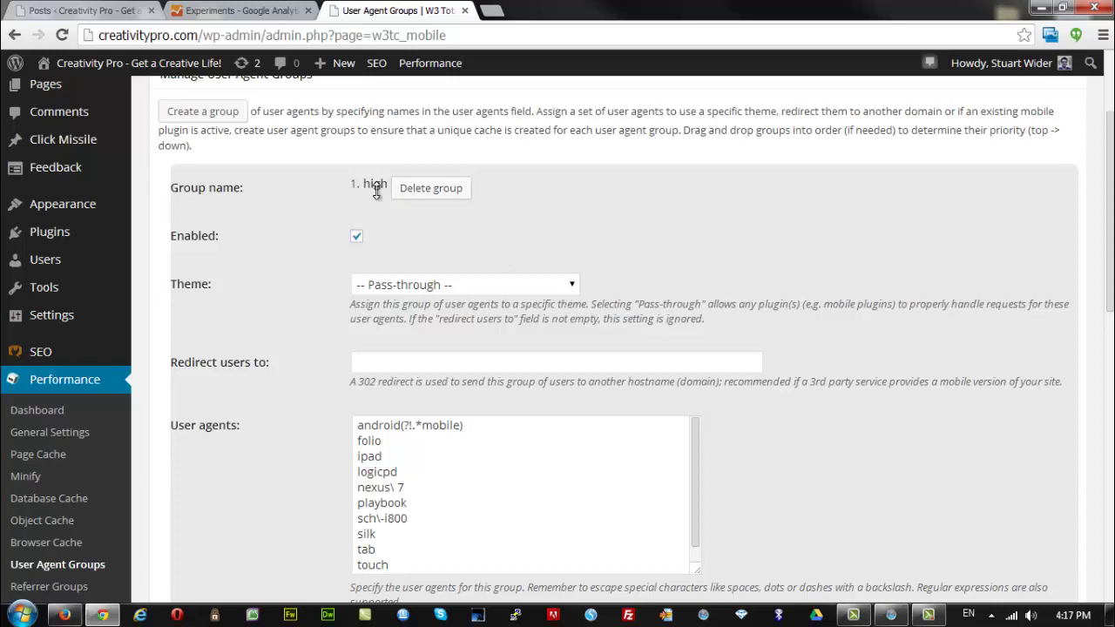
{"action": "scroll", "coordinate": [642, 209], "scroll_direction": "down", "scroll_amount": 4}
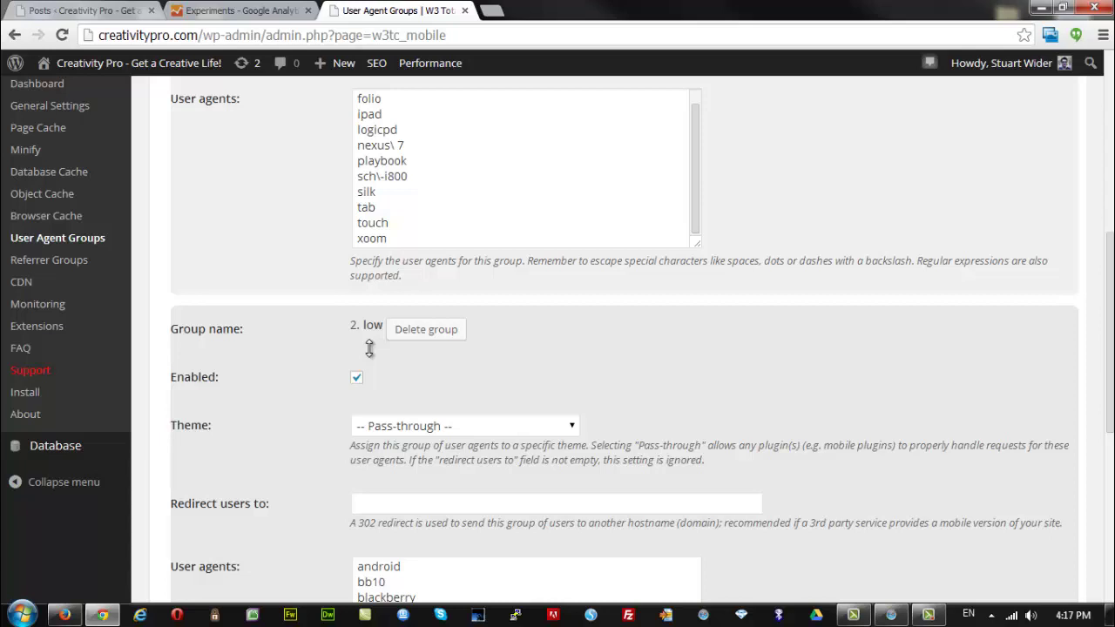
{"action": "scroll", "coordinate": [719, 241], "scroll_direction": "up", "scroll_amount": 3}
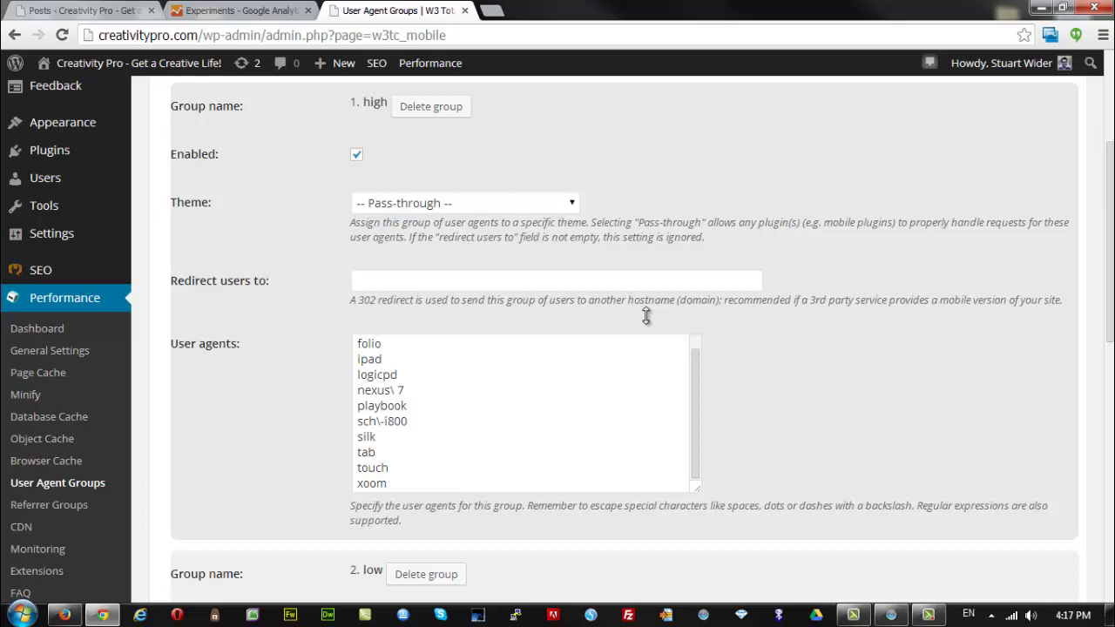
{"action": "scroll", "coordinate": [646, 316], "scroll_direction": "down", "scroll_amount": 4}
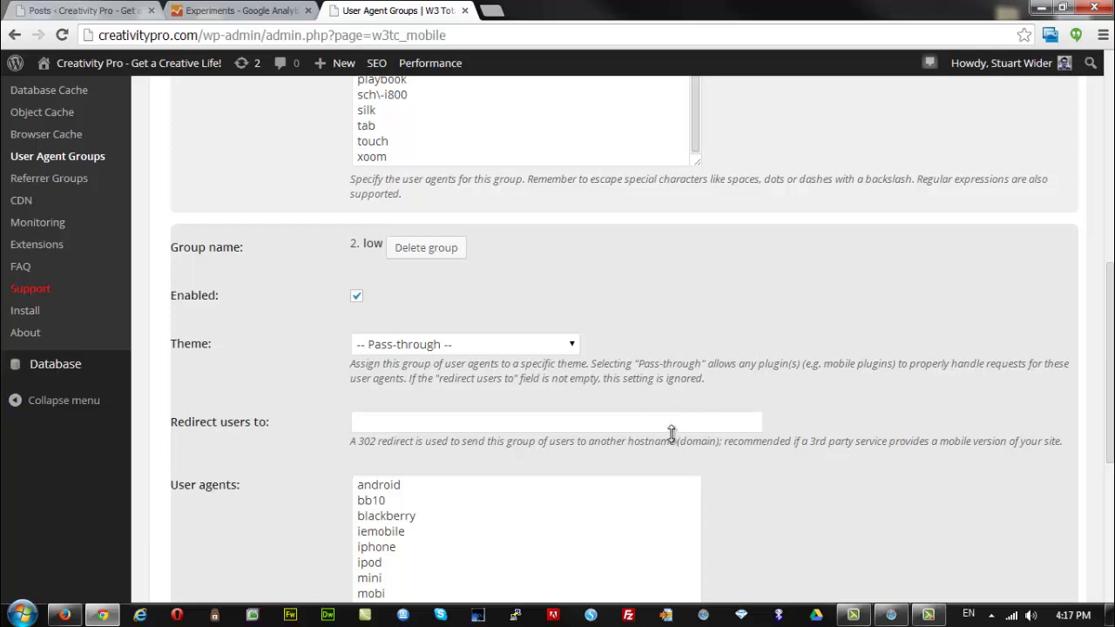
{"action": "scroll", "coordinate": [671, 433], "scroll_direction": "up", "scroll_amount": 3}
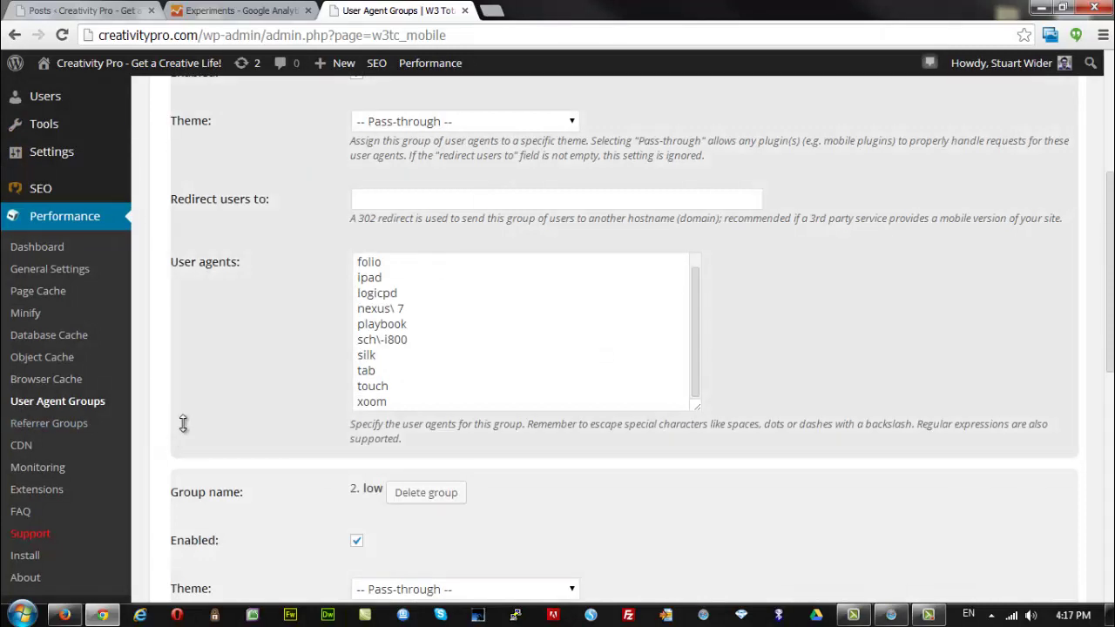
{"action": "scroll", "coordinate": [225, 344], "scroll_direction": "up", "scroll_amount": 2}
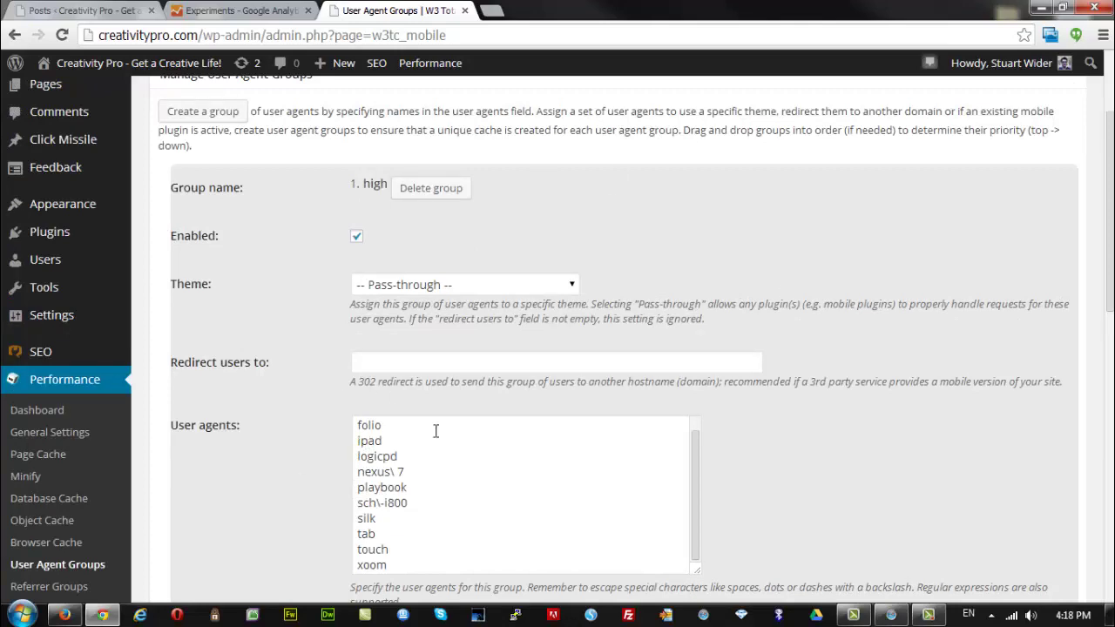
{"action": "scroll", "coordinate": [750, 364], "scroll_direction": "down", "scroll_amount": 3}
{"action": "scroll", "coordinate": [750, 364], "scroll_direction": "down", "scroll_amount": 4}
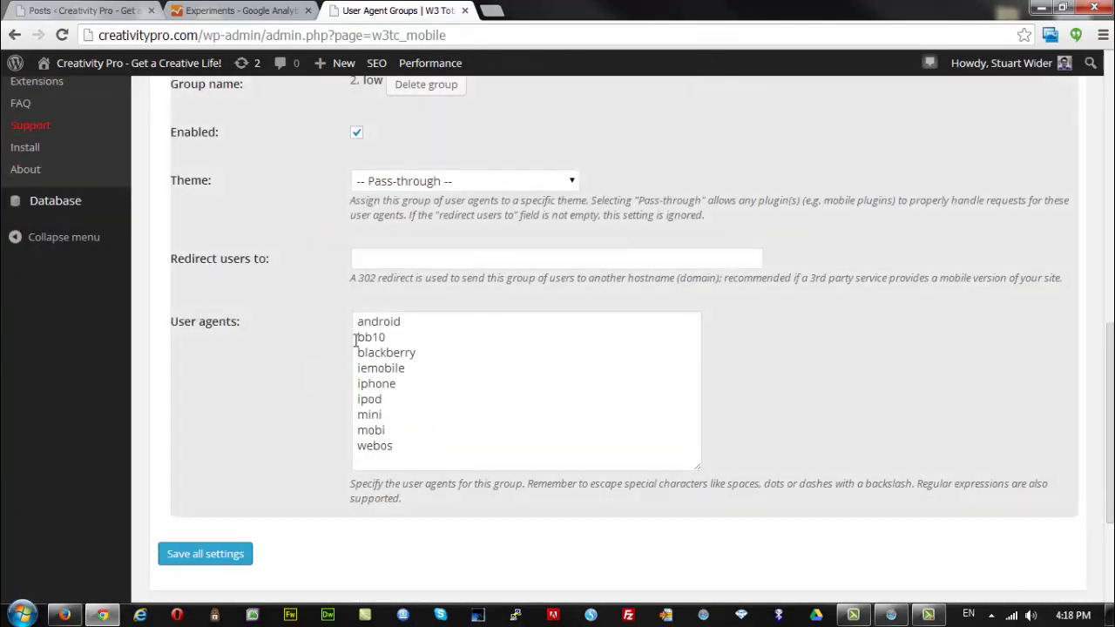
{"action": "scroll", "coordinate": [694, 273], "scroll_direction": "up", "scroll_amount": 2}
{"action": "scroll", "coordinate": [689, 284], "scroll_direction": "down", "scroll_amount": 1}
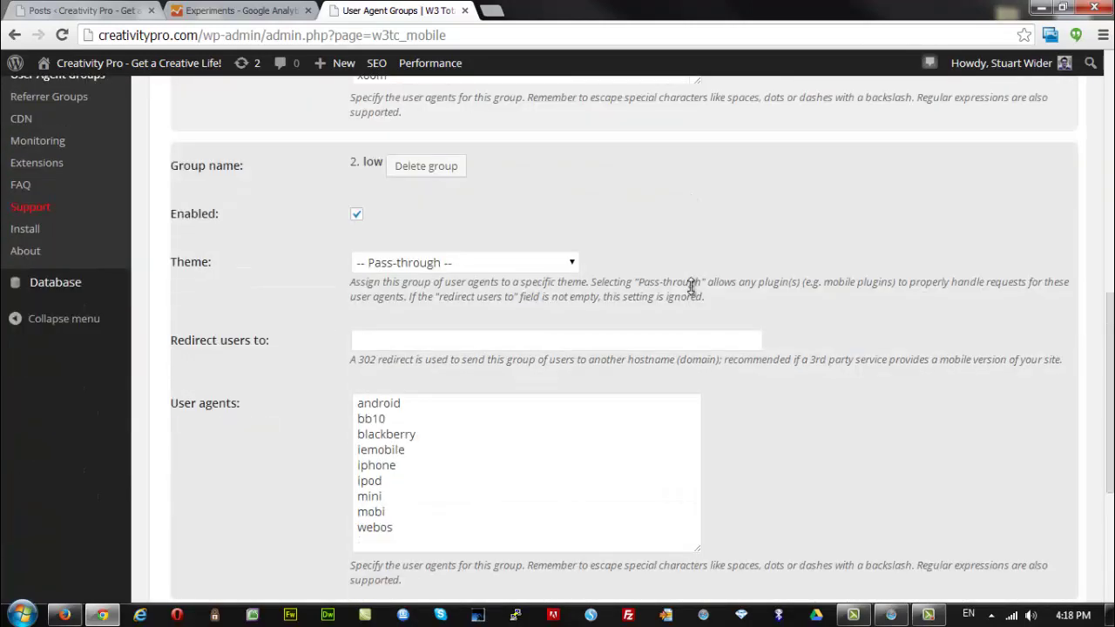
{"action": "scroll", "coordinate": [691, 286], "scroll_direction": "down", "scroll_amount": 1}
{"action": "scroll", "coordinate": [689, 291], "scroll_direction": "up", "scroll_amount": 4}
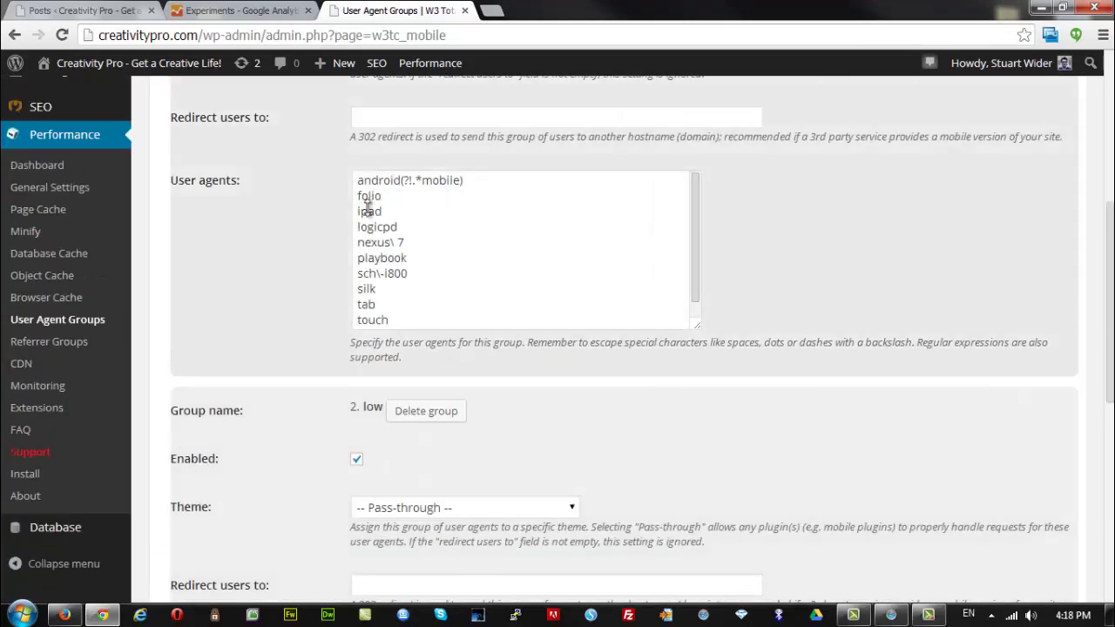
{"action": "scroll", "coordinate": [300, 279], "scroll_direction": "up", "scroll_amount": 4}
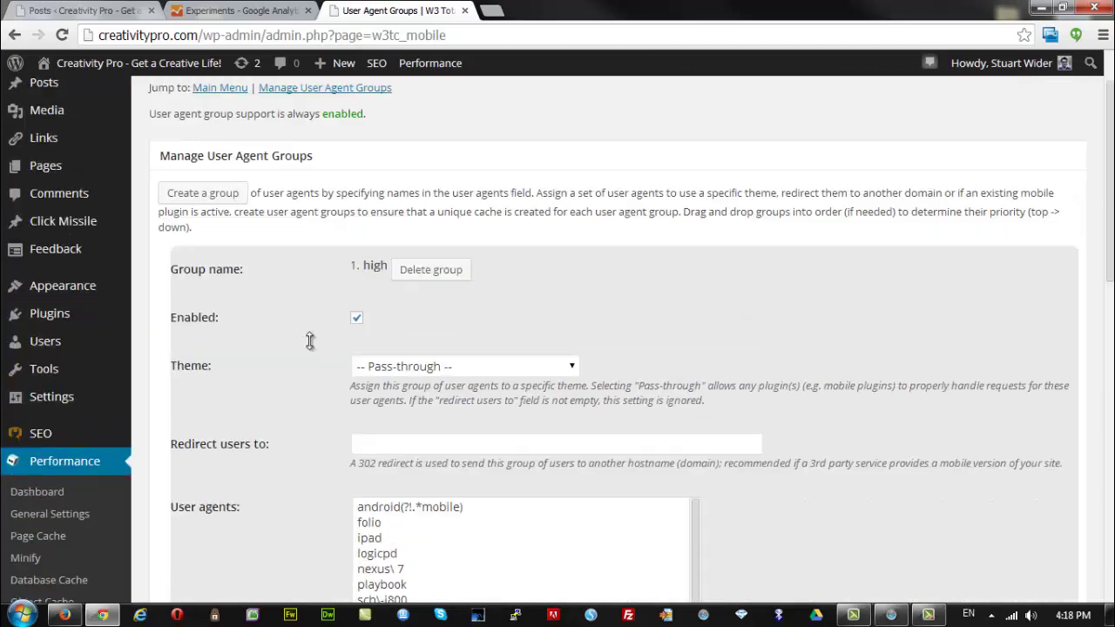
{"action": "scroll", "coordinate": [378, 258], "scroll_direction": "down", "scroll_amount": 5}
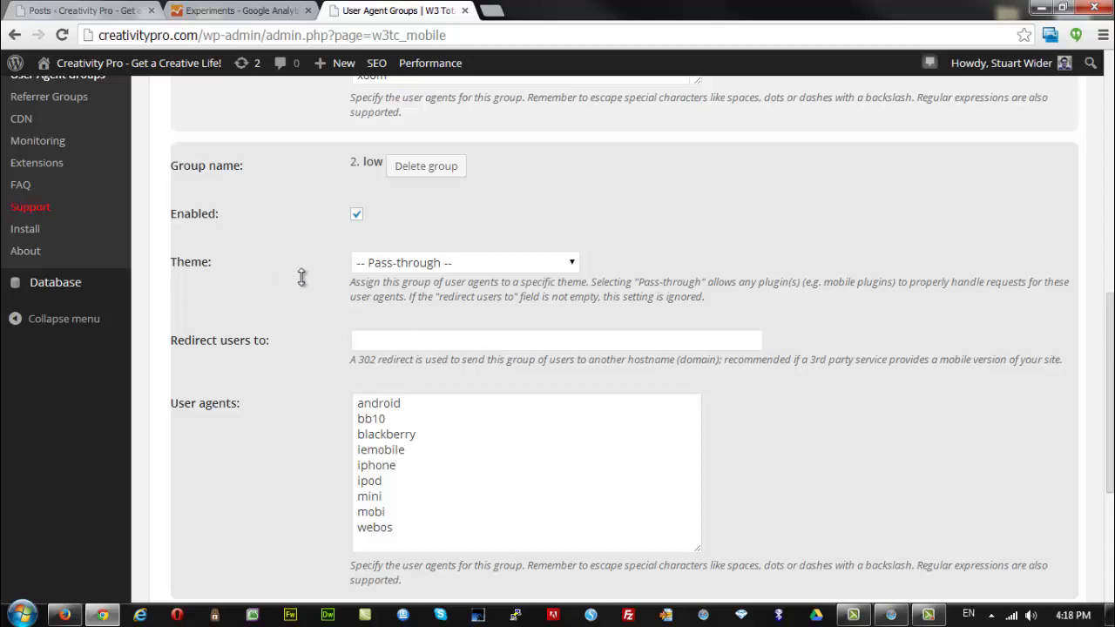
Open Click Missile's settings in the browser tab showing the Posts list and go to the Custom Tablet Devices list.
{"action": "left_click", "coordinate": [83, 10]}
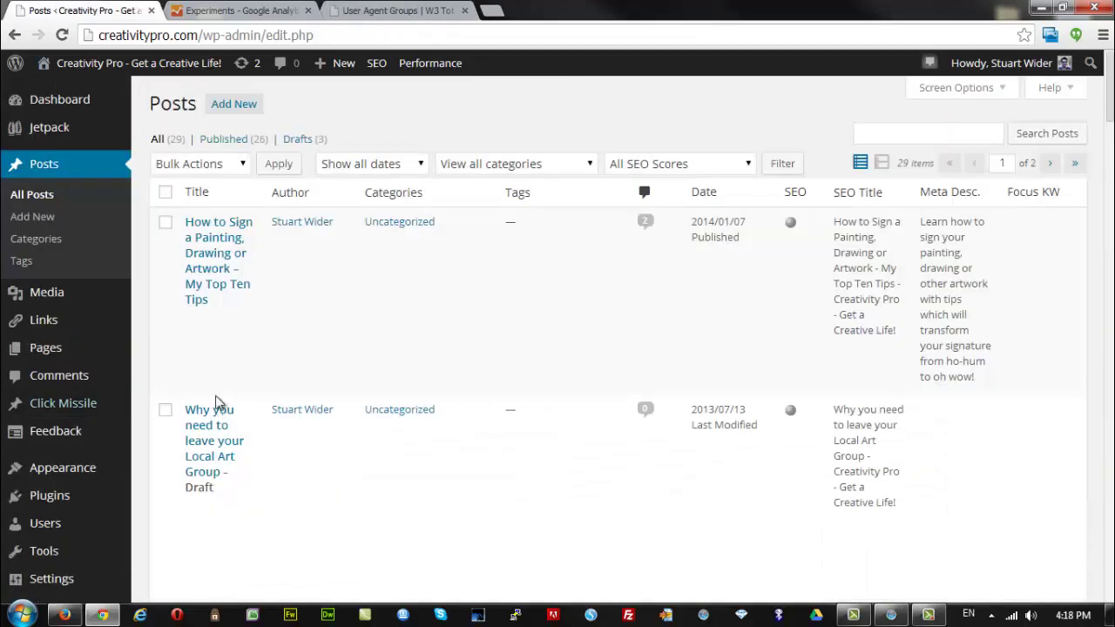
{"action": "mouse_move", "coordinate": [37, 409]}
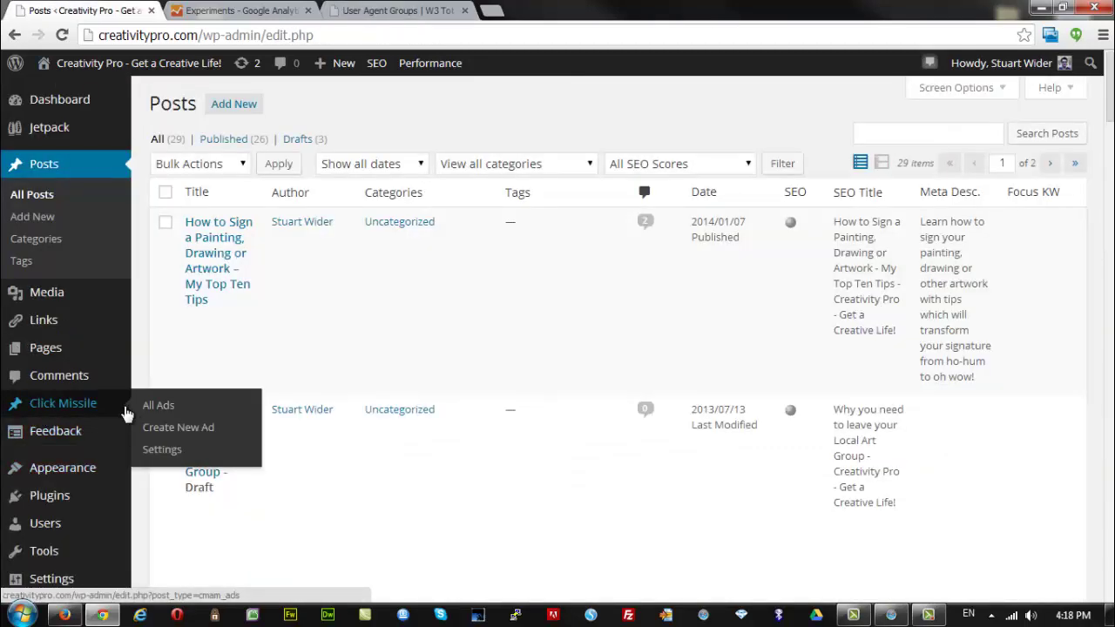
{"action": "left_click", "coordinate": [161, 451]}
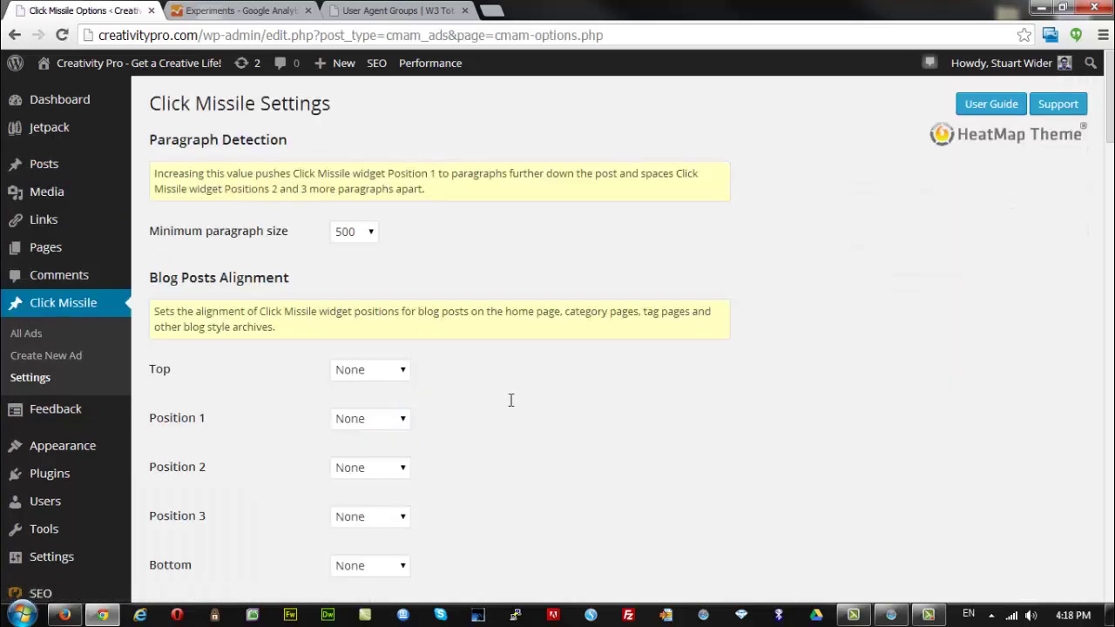
{"action": "scroll", "coordinate": [511, 400], "scroll_direction": "down", "scroll_amount": 6}
{"action": "scroll", "coordinate": [511, 400], "scroll_direction": "down", "scroll_amount": 10}
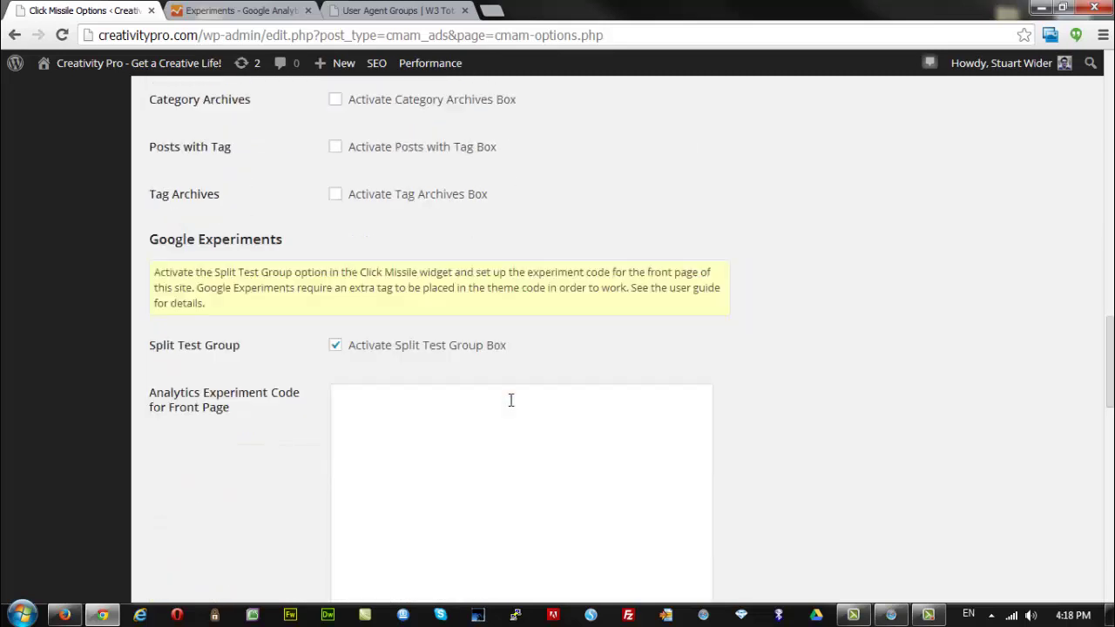
{"action": "scroll", "coordinate": [511, 400], "scroll_direction": "down", "scroll_amount": 10}
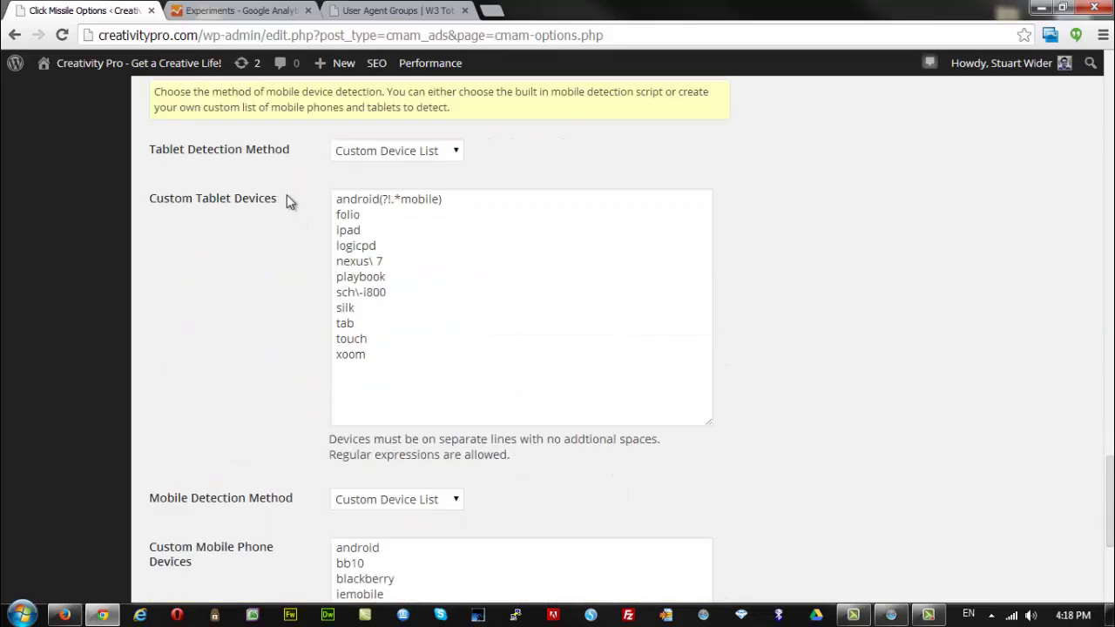
Compare the high group's user agents in W3 Total Cache with Click Missile's Custom Tablet Devices list.
{"action": "left_click", "coordinate": [383, 11]}
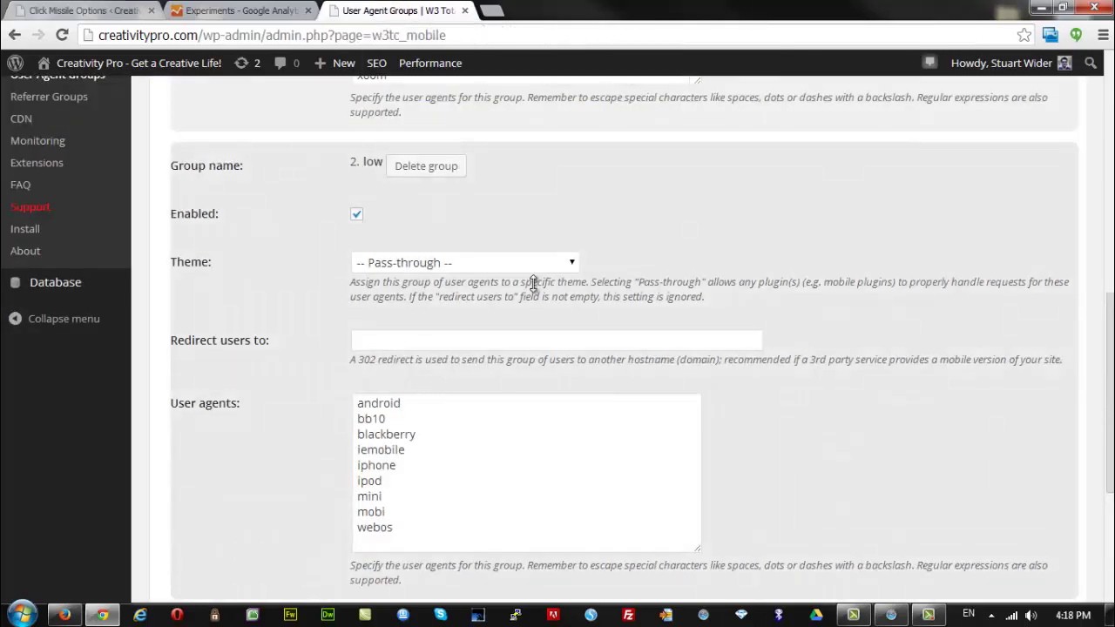
{"action": "scroll", "coordinate": [530, 288], "scroll_direction": "up", "scroll_amount": 3}
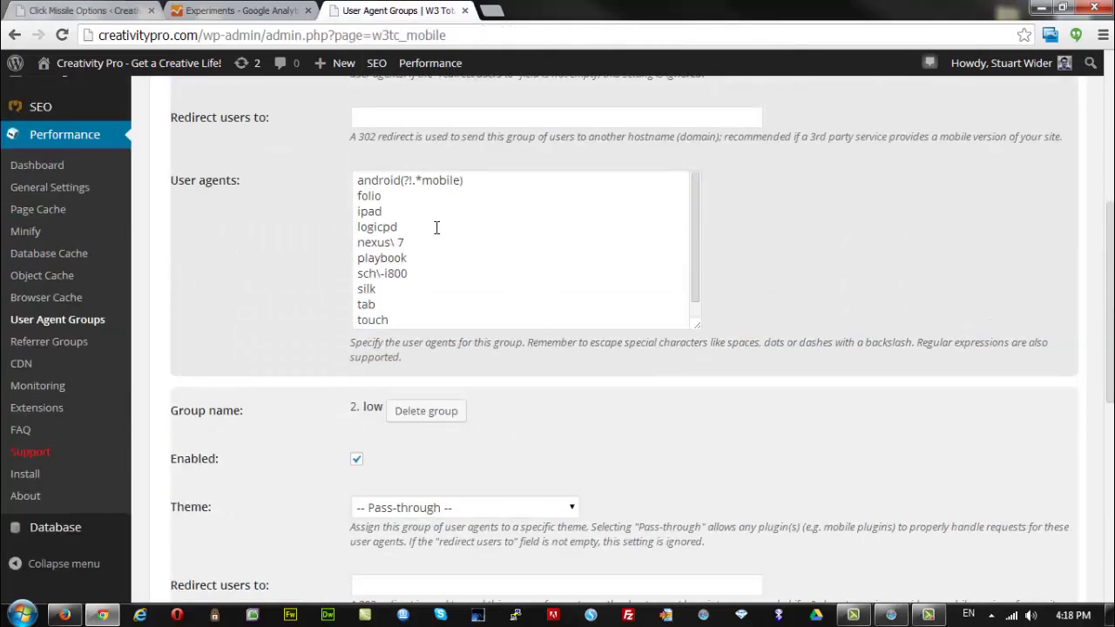
{"action": "left_click", "coordinate": [68, 12]}
{"action": "left_click", "coordinate": [383, 11]}
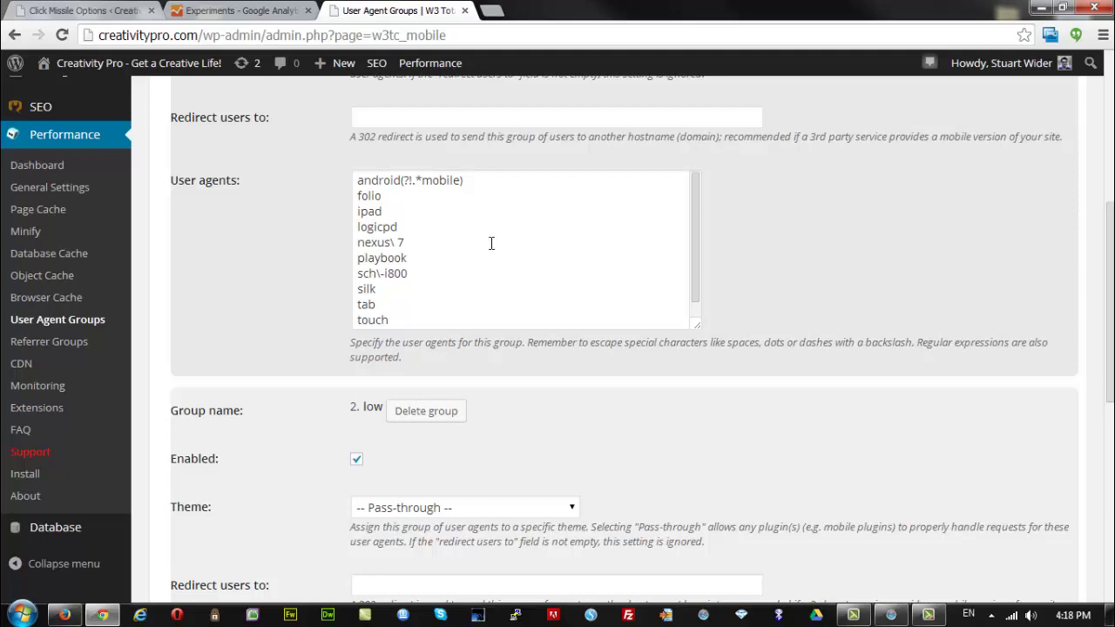
Review the order of the high and low user agent groups and the devices each one covers.
{"action": "scroll", "coordinate": [572, 239], "scroll_direction": "up", "scroll_amount": 4}
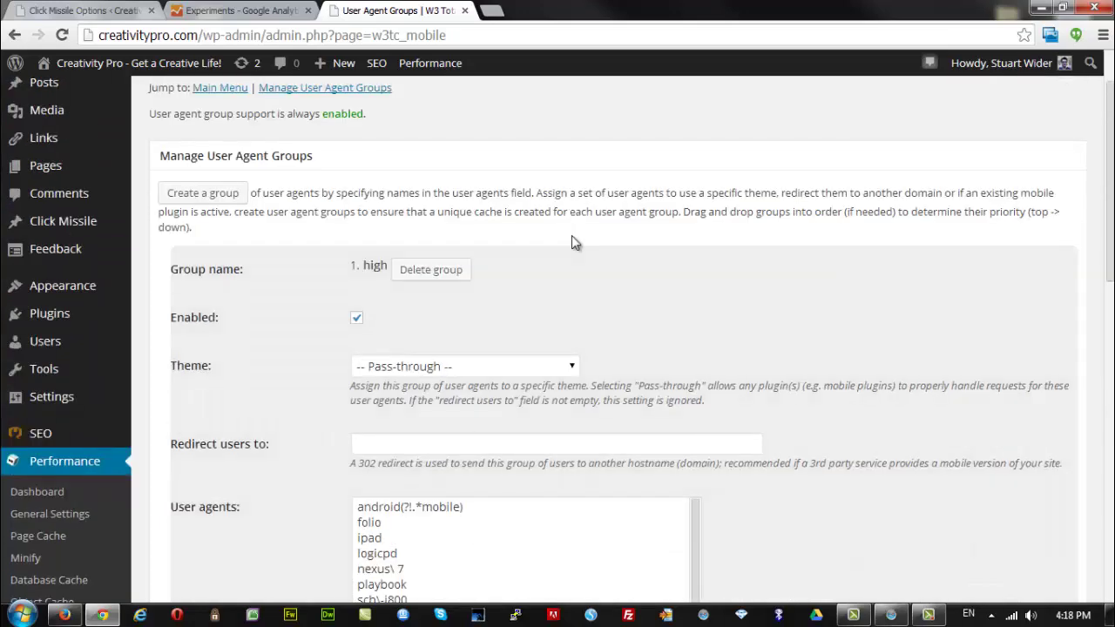
{"action": "scroll", "coordinate": [587, 256], "scroll_direction": "down", "scroll_amount": 2}
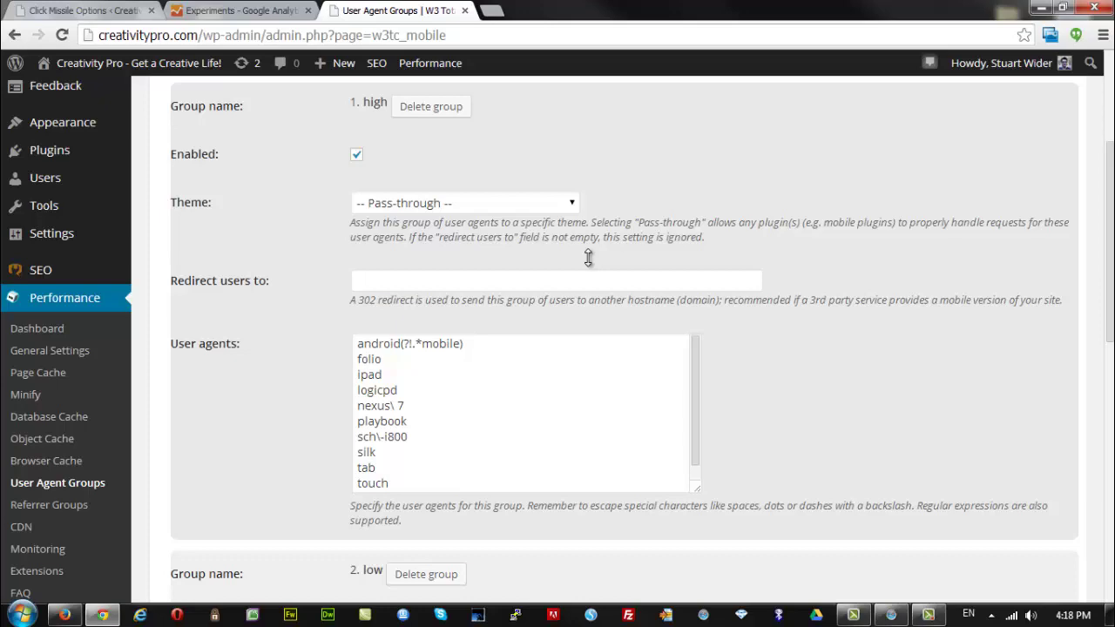
{"action": "scroll", "coordinate": [589, 270], "scroll_direction": "down", "scroll_amount": 6}
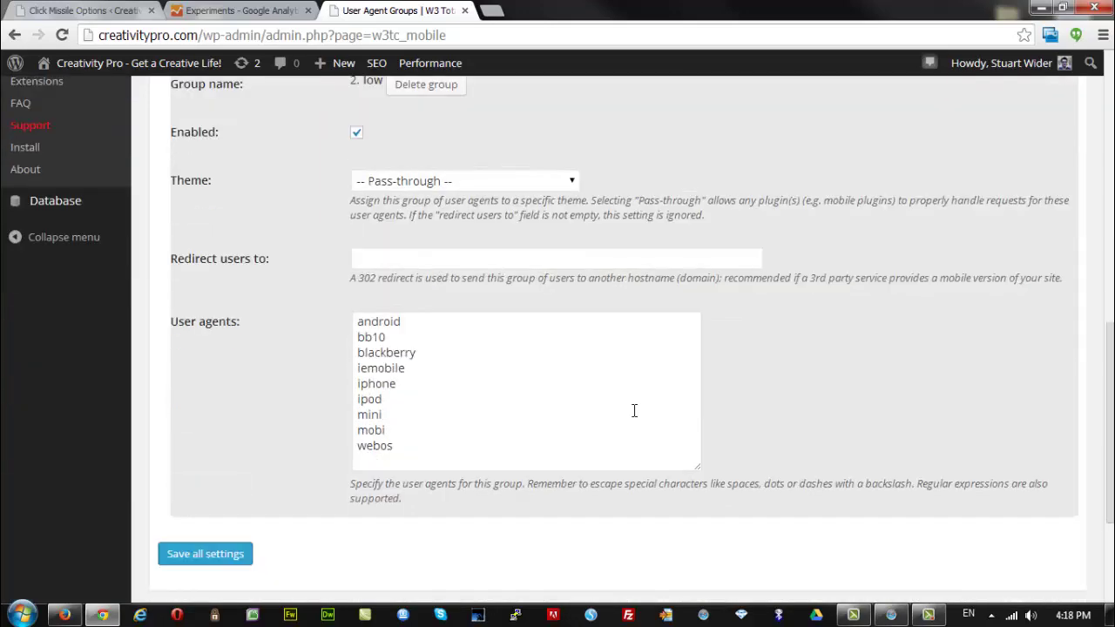
{"action": "scroll", "coordinate": [634, 410], "scroll_direction": "up", "scroll_amount": 5}
{"action": "scroll", "coordinate": [634, 411], "scroll_direction": "up", "scroll_amount": 1}
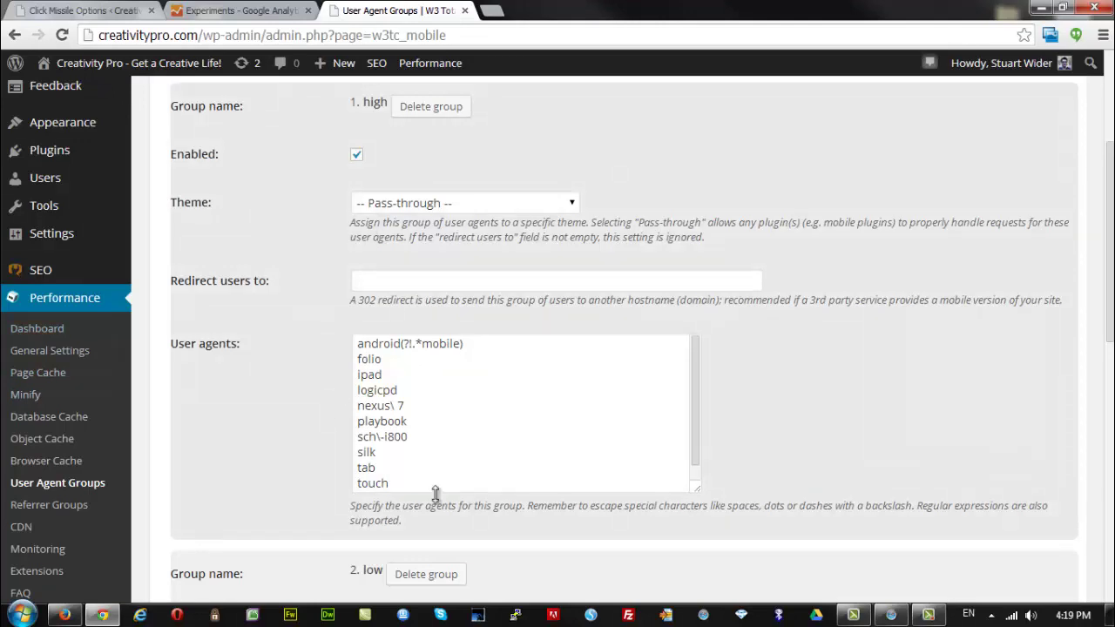
{"action": "scroll", "coordinate": [640, 374], "scroll_direction": "down", "scroll_amount": 6}
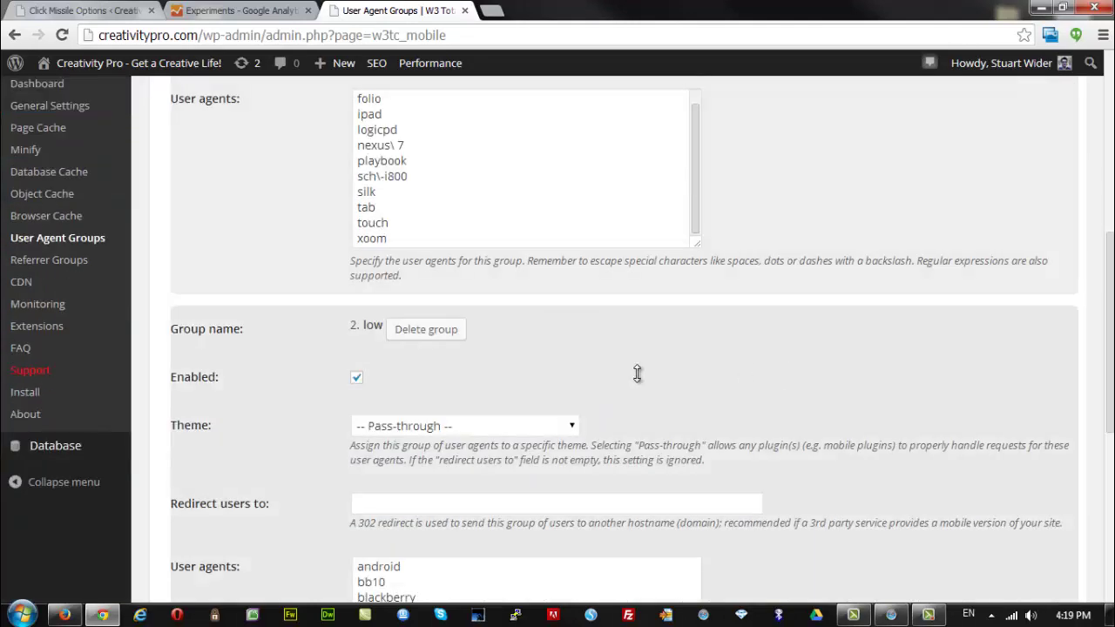
{"action": "scroll", "coordinate": [391, 503], "scroll_direction": "up", "scroll_amount": 1}
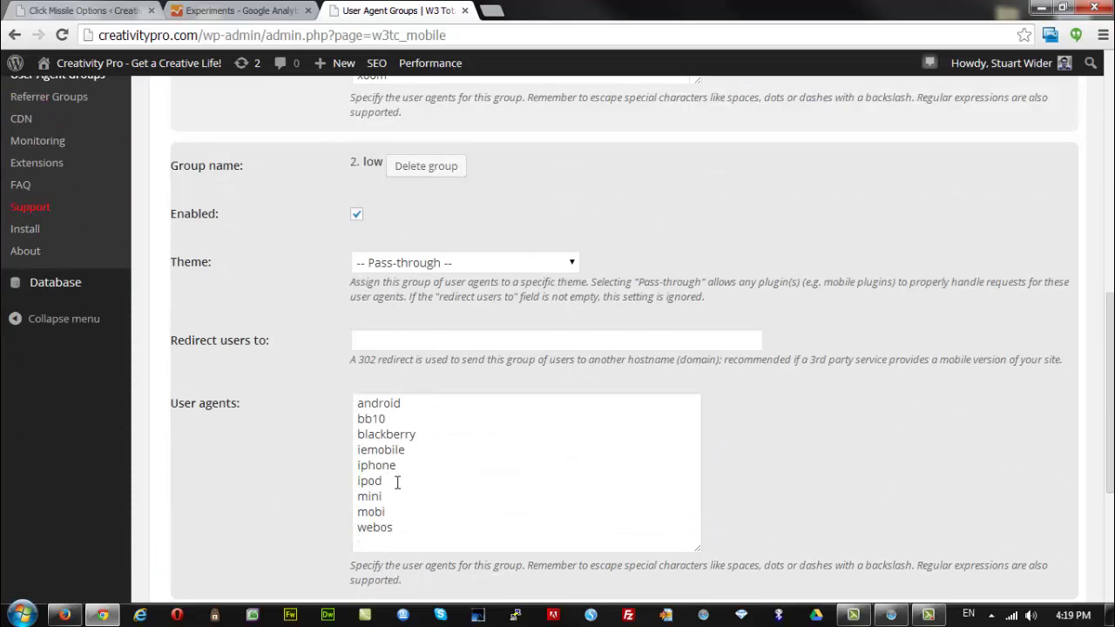
{"action": "scroll", "coordinate": [394, 470], "scroll_direction": "up", "scroll_amount": 5}
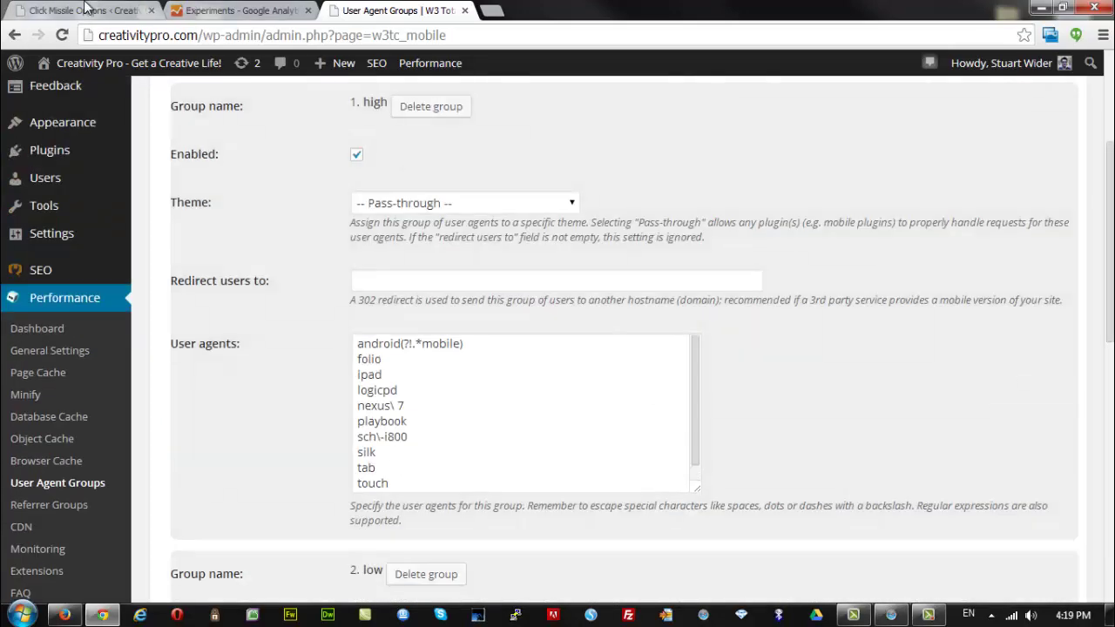
Check Click Missile's custom tablet and mobile phone lists against the user agents of the high and low groups.
{"action": "left_click", "coordinate": [85, 8]}
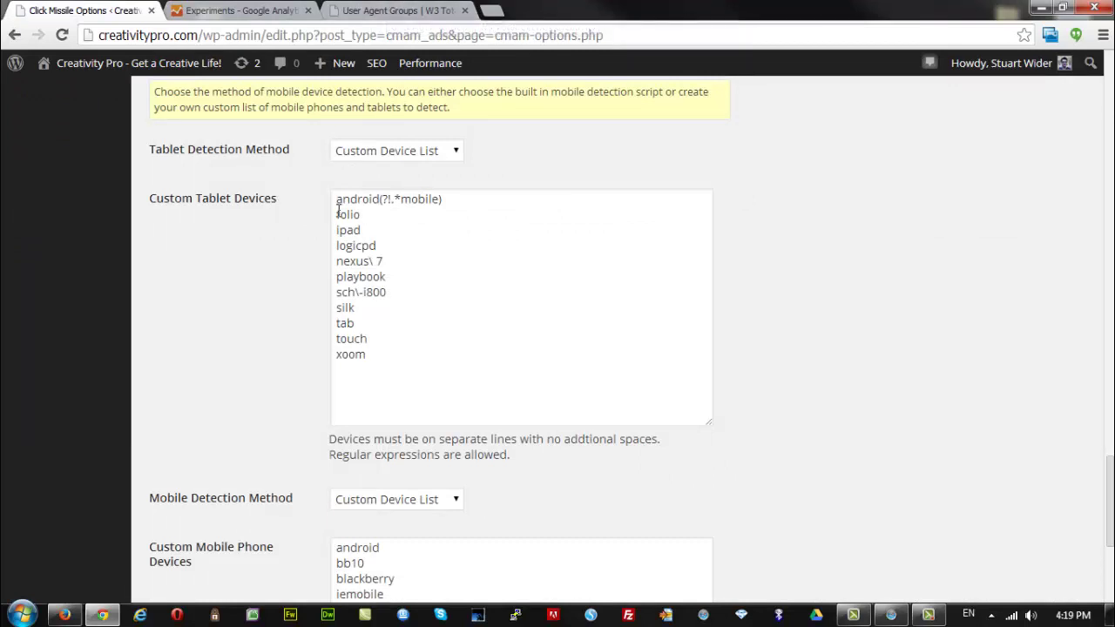
{"action": "scroll", "coordinate": [399, 376], "scroll_direction": "down", "scroll_amount": 2}
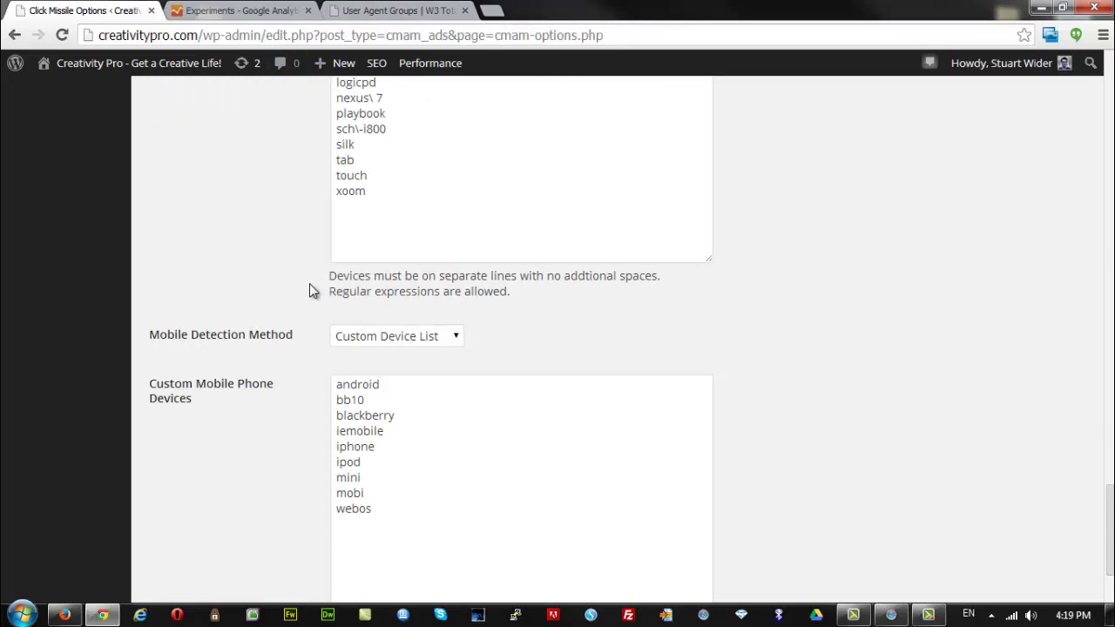
{"action": "left_click", "coordinate": [394, 10]}
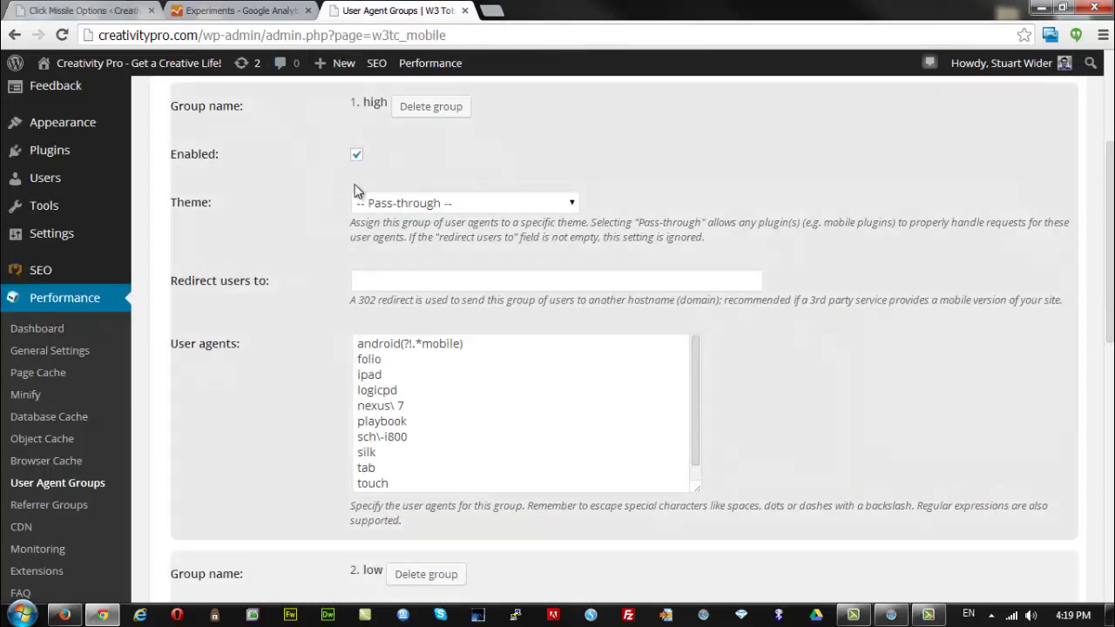
{"action": "scroll", "coordinate": [573, 349], "scroll_direction": "down", "scroll_amount": 1}
{"action": "scroll", "coordinate": [482, 223], "scroll_direction": "down", "scroll_amount": 3}
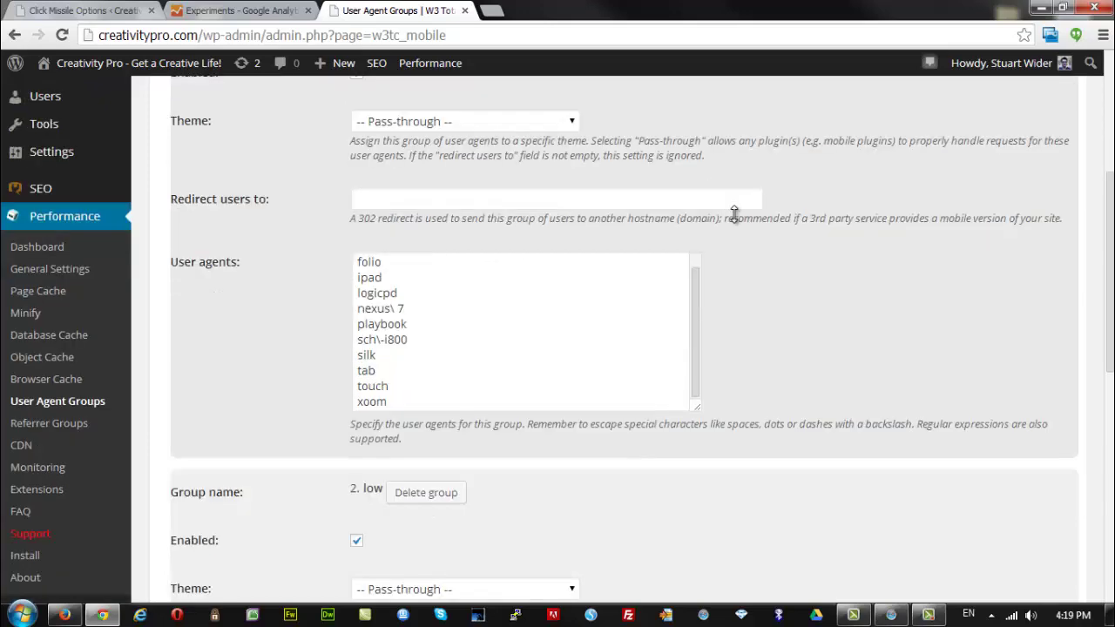
Review the order and settings of the high and low user agent groups, including the end of the high group's list.
{"action": "scroll", "coordinate": [792, 254], "scroll_direction": "up", "scroll_amount": 3}
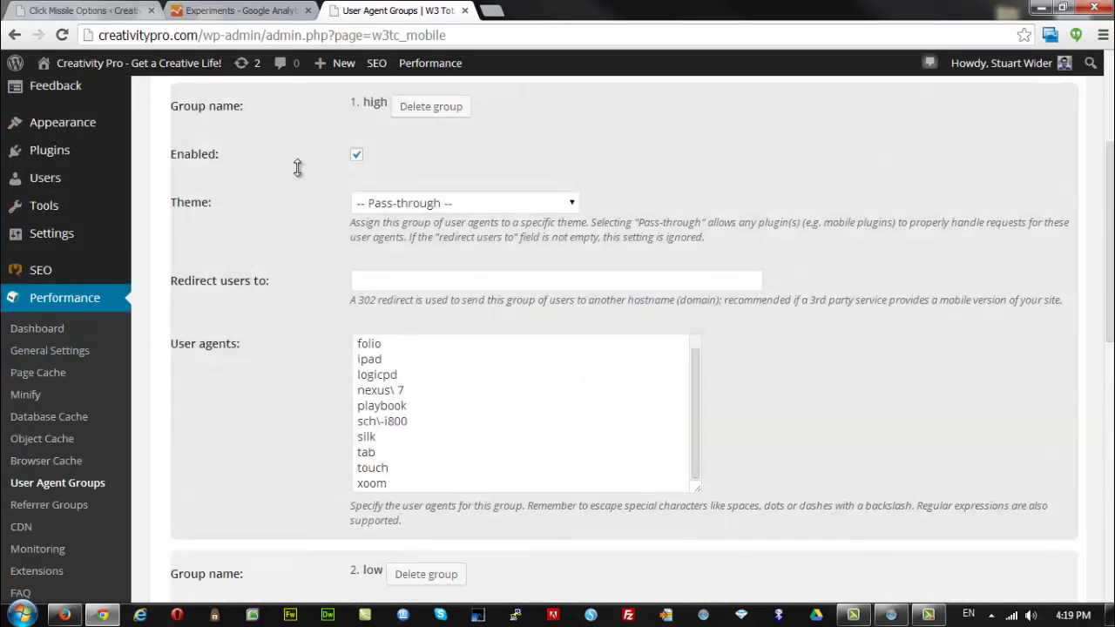
{"action": "scroll", "coordinate": [347, 478], "scroll_direction": "down", "scroll_amount": 2}
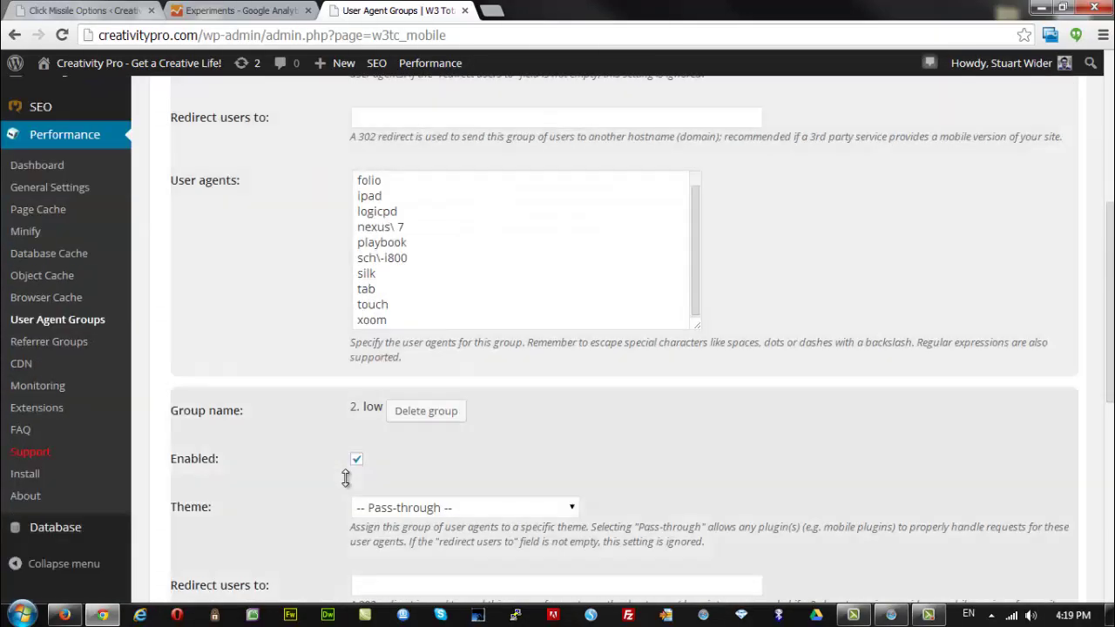
{"action": "scroll", "coordinate": [801, 209], "scroll_direction": "up", "scroll_amount": 2}
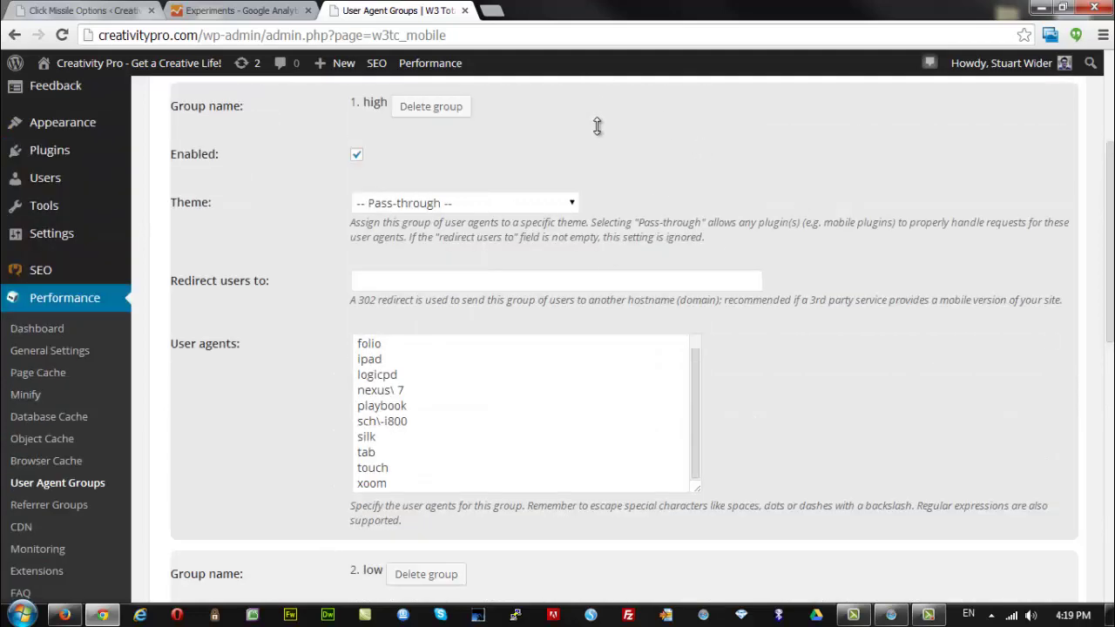
{"action": "scroll", "coordinate": [603, 124], "scroll_direction": "up", "scroll_amount": 1}
{"action": "scroll", "coordinate": [603, 124], "scroll_direction": "down", "scroll_amount": 1}
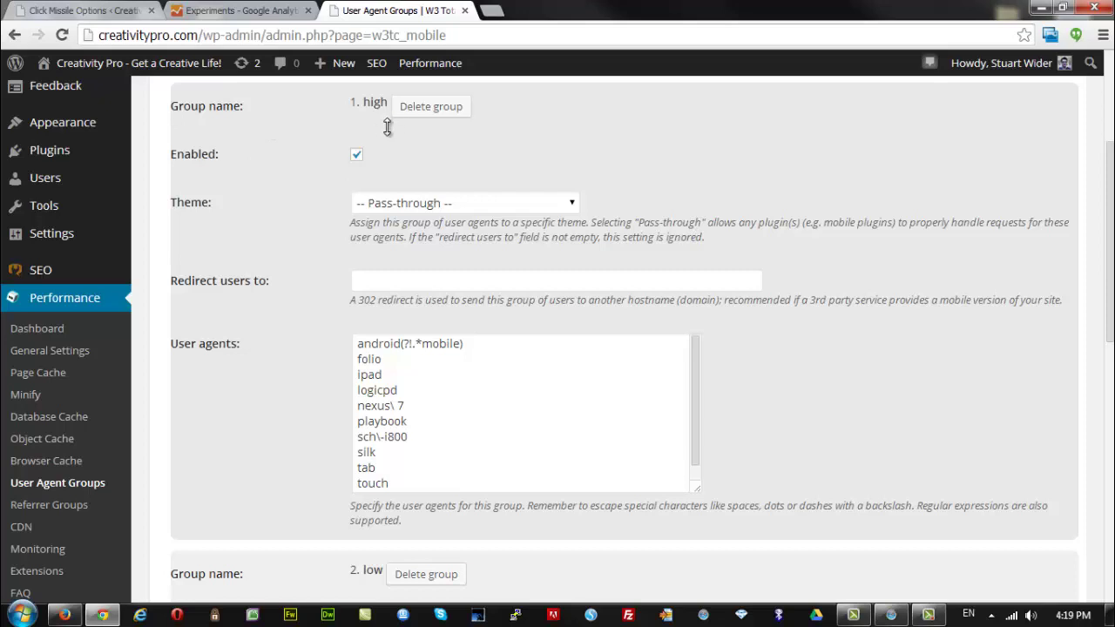
{"action": "scroll", "coordinate": [462, 504], "scroll_direction": "down", "scroll_amount": 2}
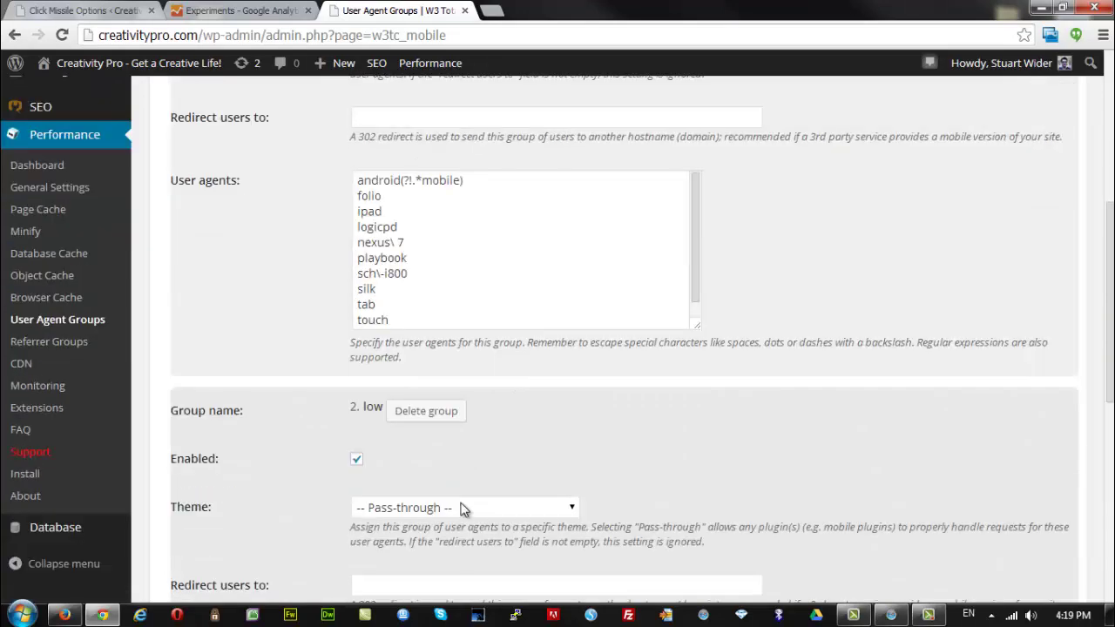
Recheck the Custom Tablet Devices and Custom Mobile Phone Devices lists in Click Missile's settings.
{"action": "left_click", "coordinate": [78, 11]}
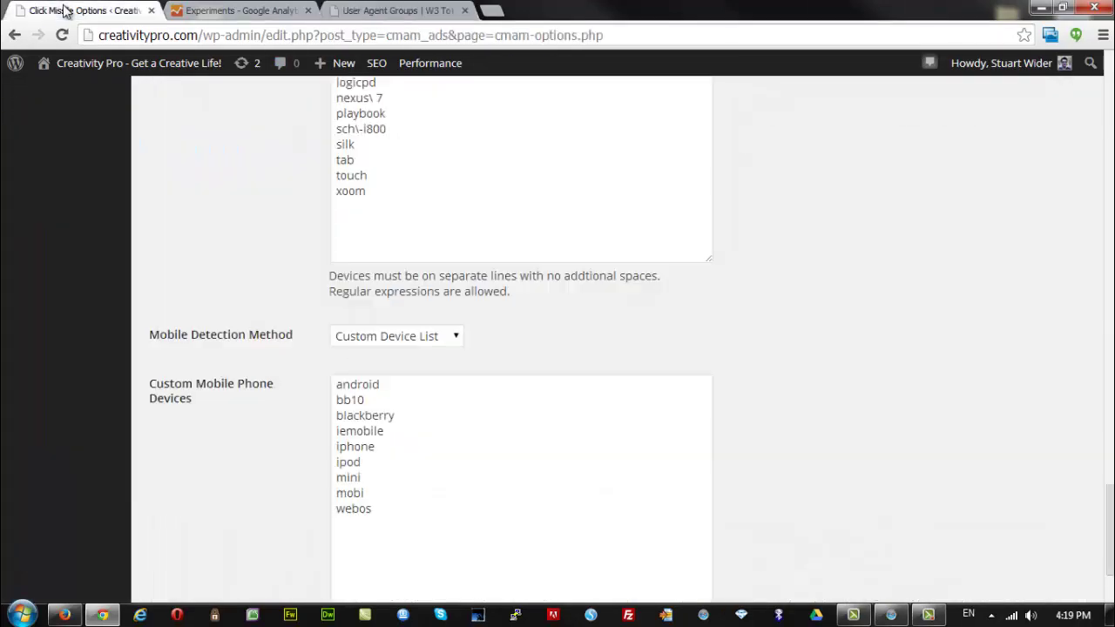
{"action": "scroll", "coordinate": [374, 232], "scroll_direction": "up", "scroll_amount": 3}
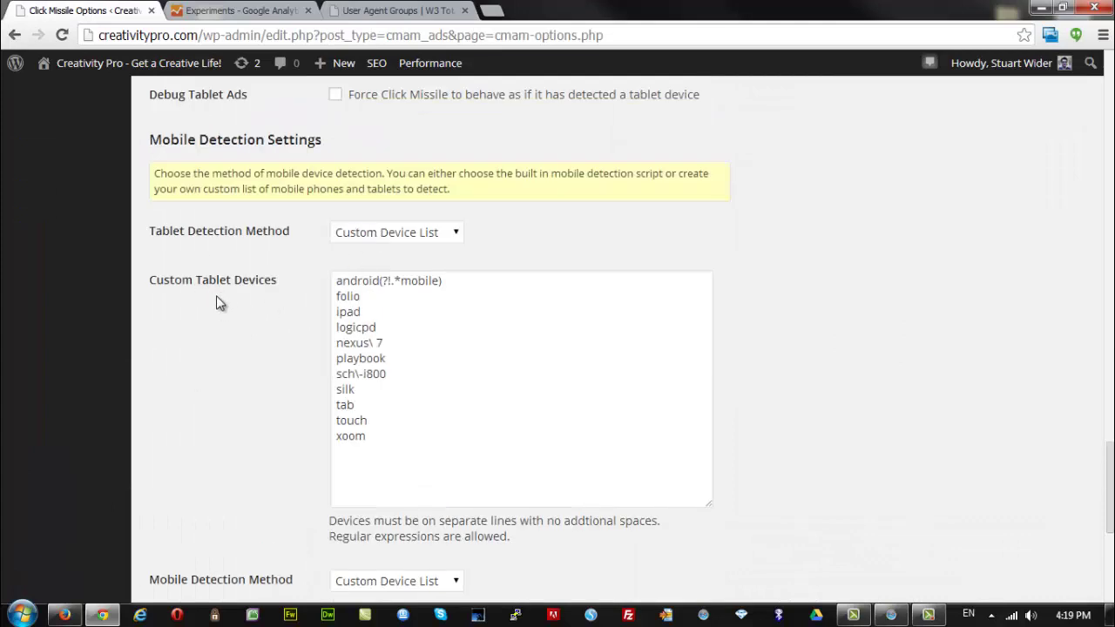
{"action": "scroll", "coordinate": [225, 384], "scroll_direction": "down", "scroll_amount": 5}
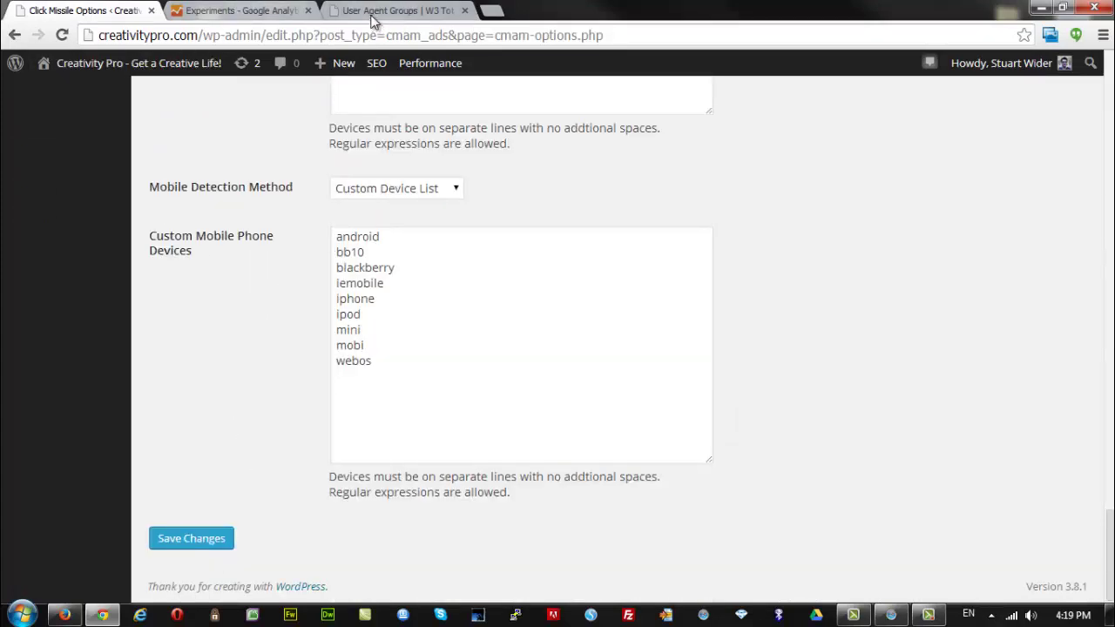
Return to W3 Total Cache's user agent groups and go through the high group's user agents entry by entry.
{"action": "left_click", "coordinate": [373, 16]}
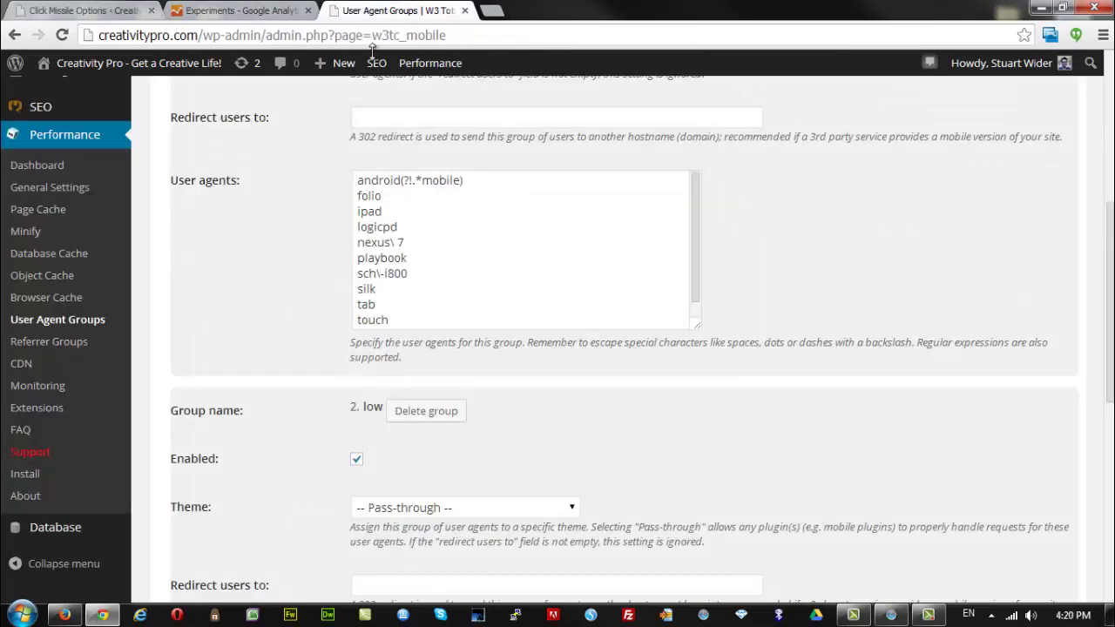
{"action": "scroll", "coordinate": [833, 232], "scroll_direction": "up", "scroll_amount": 1}
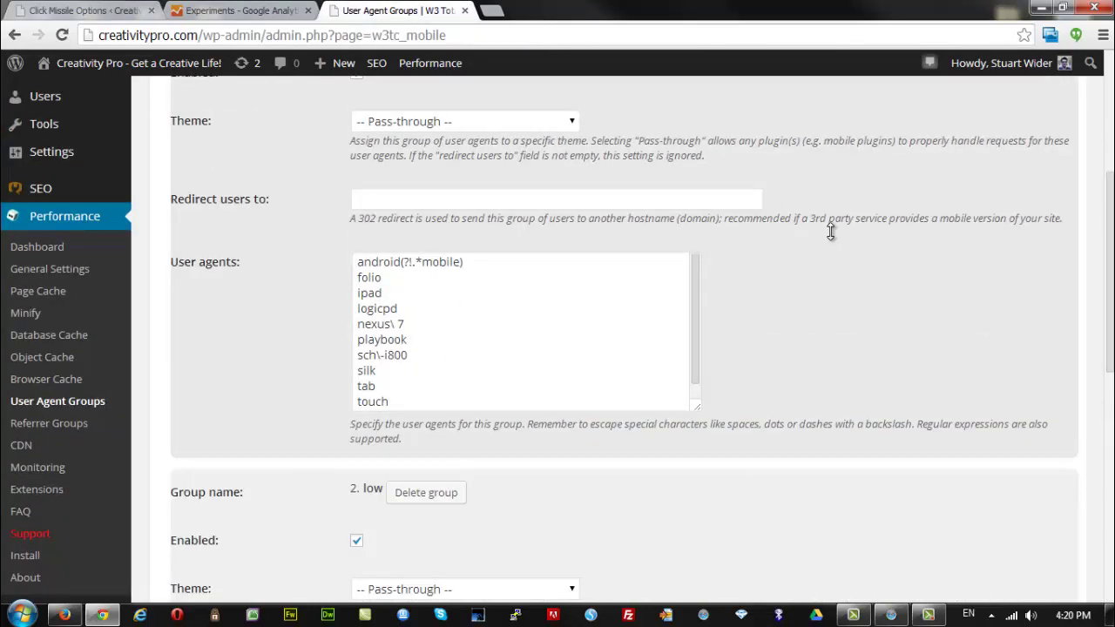
{"action": "scroll", "coordinate": [832, 231], "scroll_direction": "up", "scroll_amount": 2}
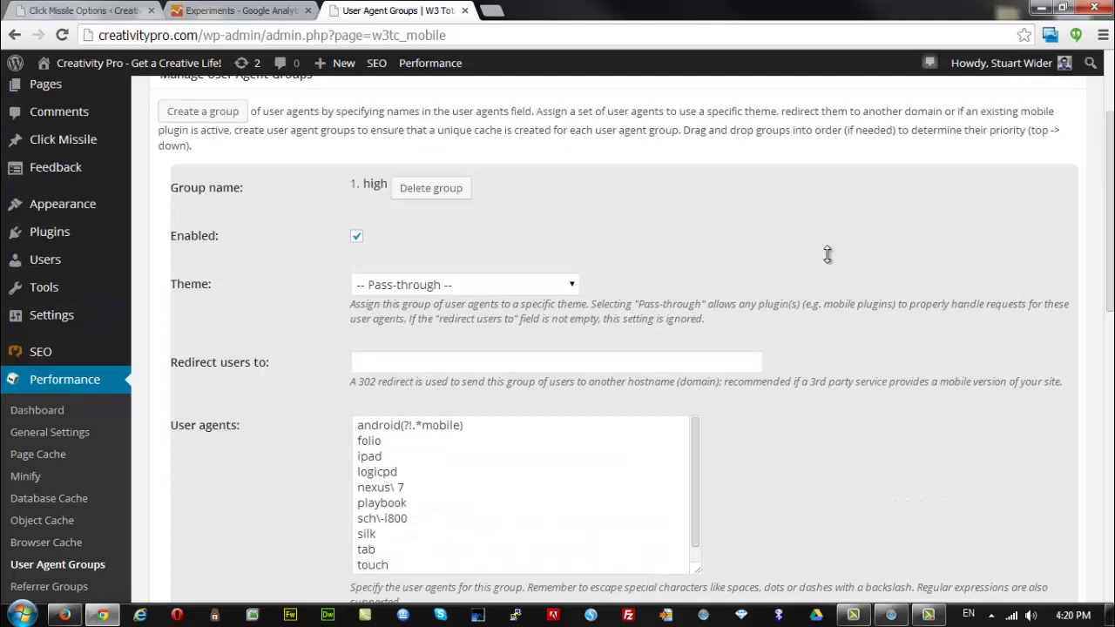
{"action": "scroll", "coordinate": [828, 257], "scroll_direction": "down", "scroll_amount": 1}
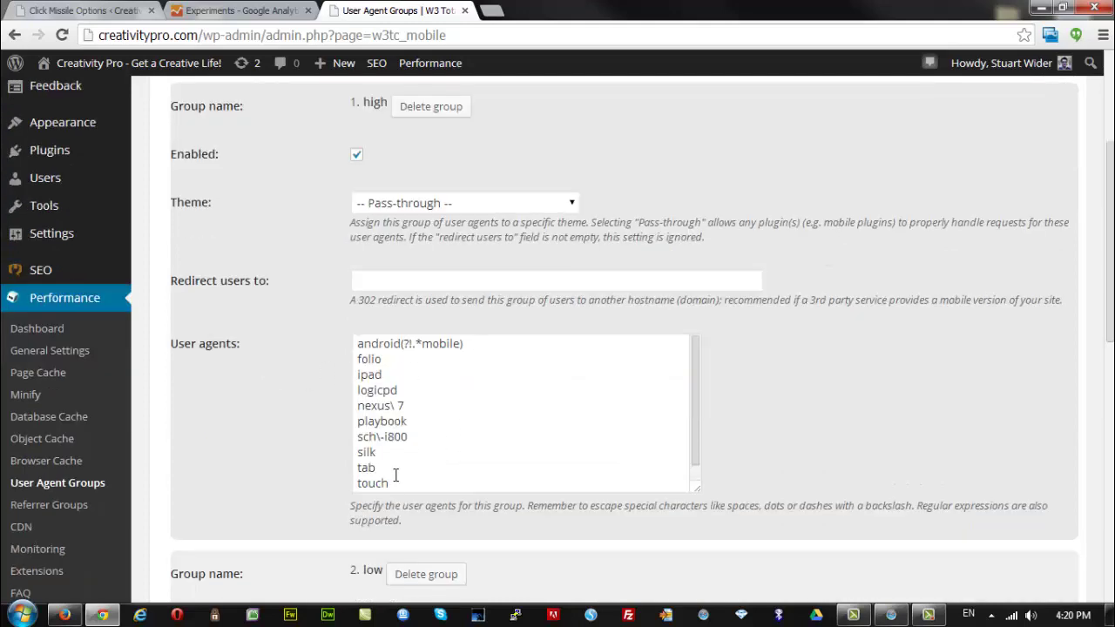
{"action": "left_click", "coordinate": [469, 344]}
{"action": "left_click", "coordinate": [390, 359]}
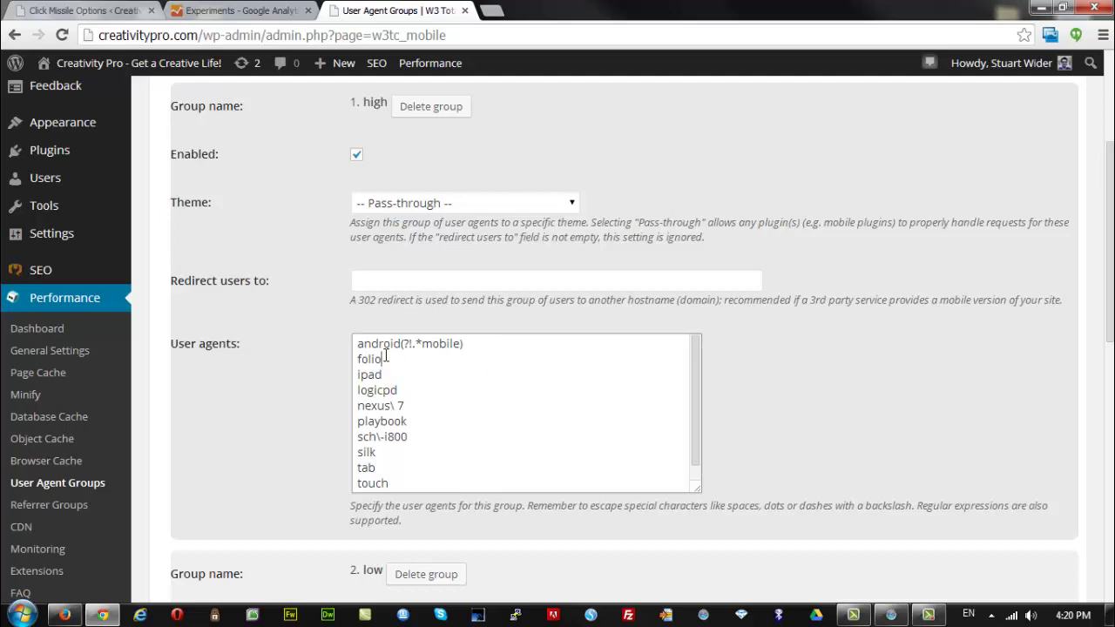
{"action": "left_click", "coordinate": [402, 390]}
{"action": "left_click", "coordinate": [406, 406]}
{"action": "left_click", "coordinate": [409, 423]}
{"action": "left_click", "coordinate": [409, 436]}
{"action": "scroll", "coordinate": [399, 461], "scroll_direction": "down", "scroll_amount": 2}
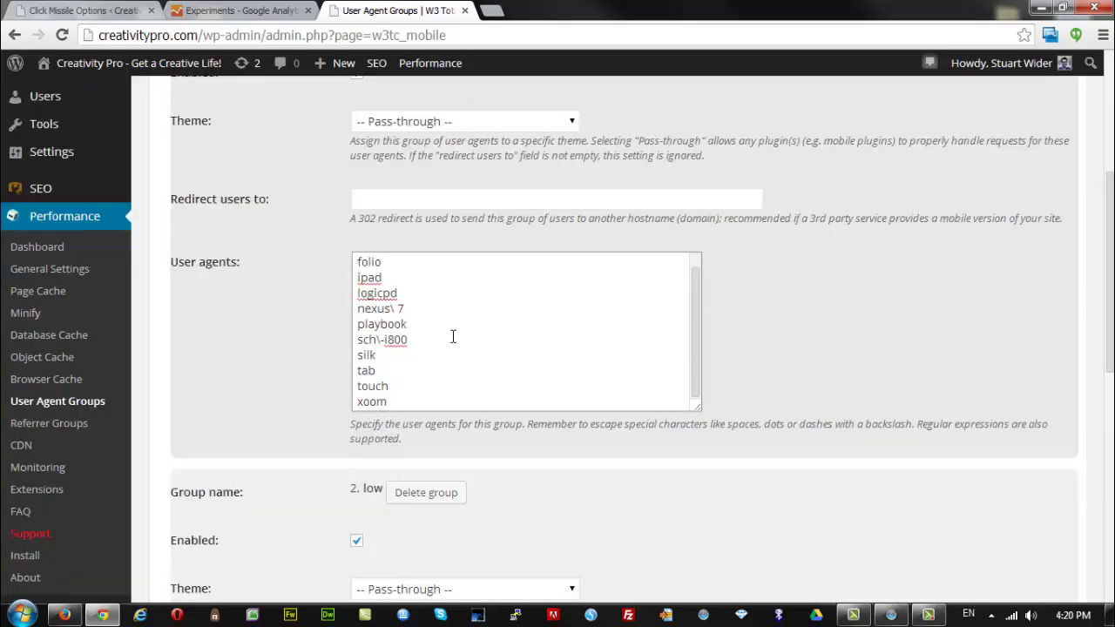
Examine the Manage User Agent Groups page, comparing the high group's tablet agents with the low group's phone agents.
{"action": "scroll", "coordinate": [754, 288], "scroll_direction": "up", "scroll_amount": 4}
{"action": "scroll", "coordinate": [262, 156], "scroll_direction": "up", "scroll_amount": 4}
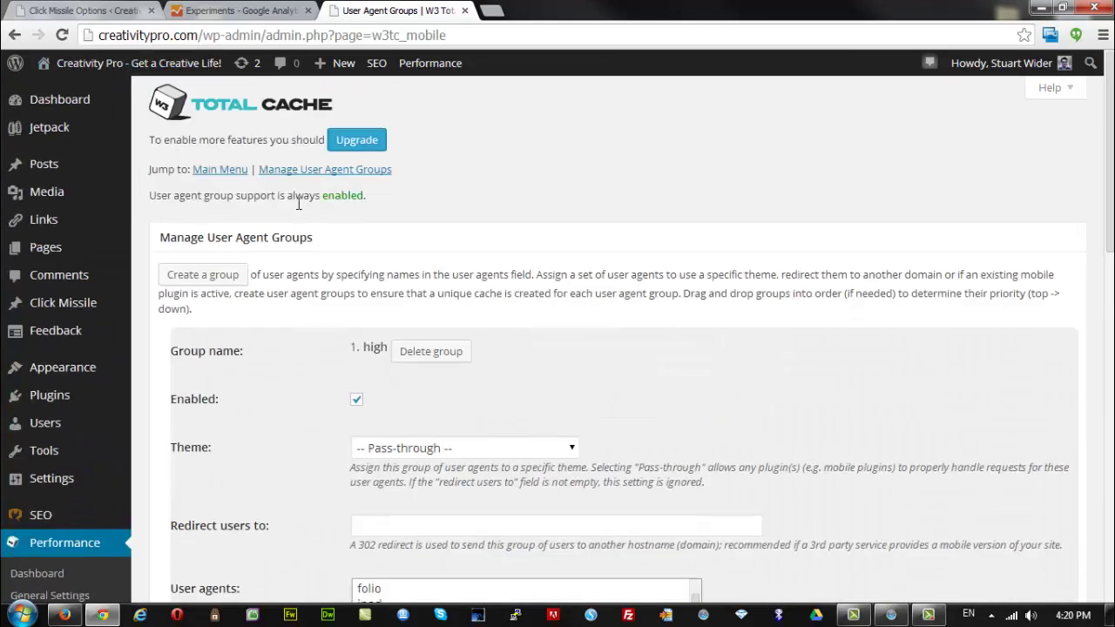
{"action": "scroll", "coordinate": [552, 256], "scroll_direction": "down", "scroll_amount": 8}
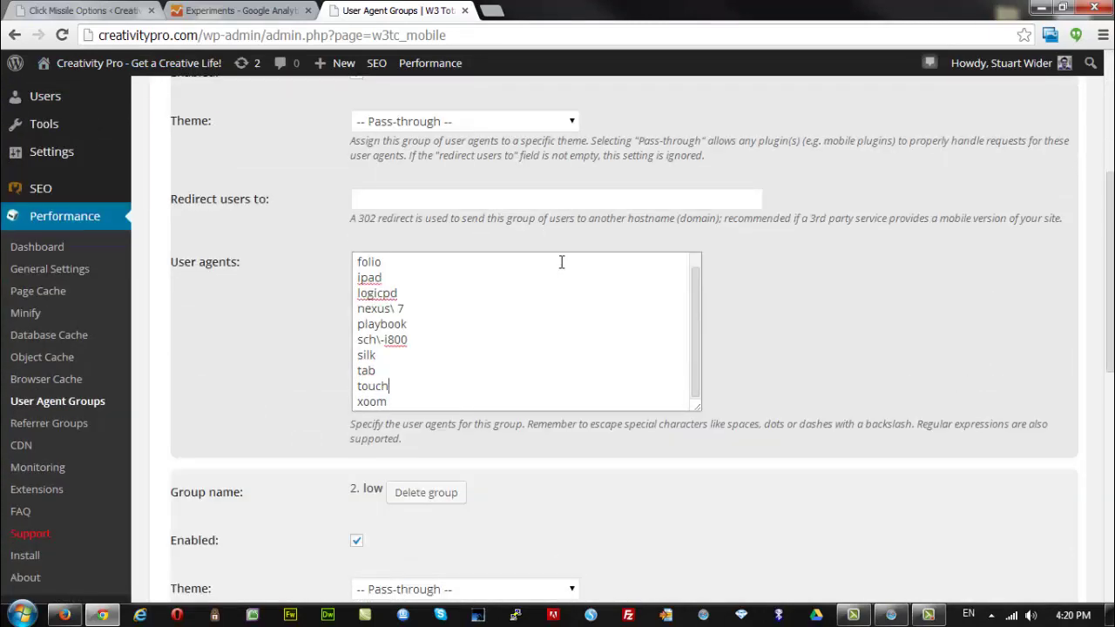
{"action": "scroll", "coordinate": [903, 349], "scroll_direction": "down", "scroll_amount": 3}
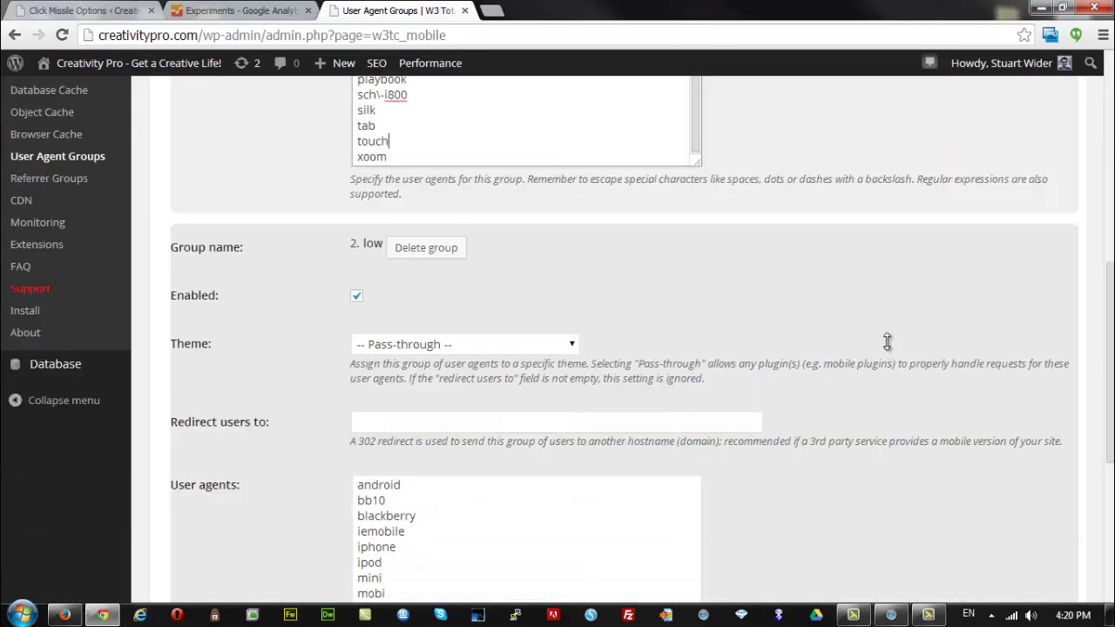
{"action": "scroll", "coordinate": [886, 342], "scroll_direction": "down", "scroll_amount": 4}
{"action": "scroll", "coordinate": [886, 342], "scroll_direction": "up", "scroll_amount": 1}
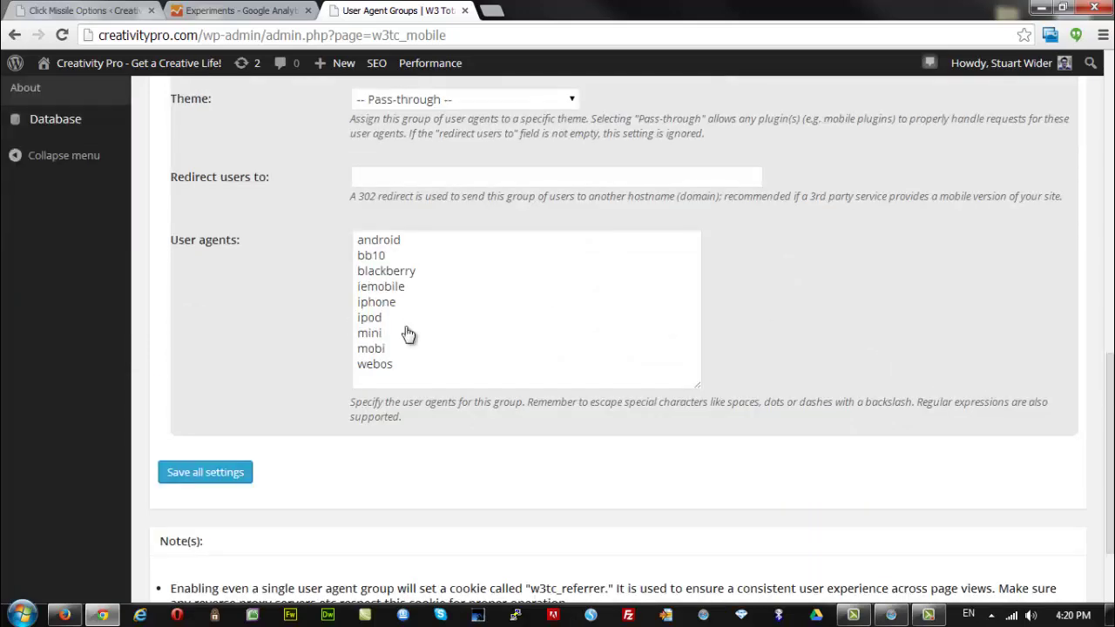
{"action": "scroll", "coordinate": [406, 331], "scroll_direction": "up", "scroll_amount": 5}
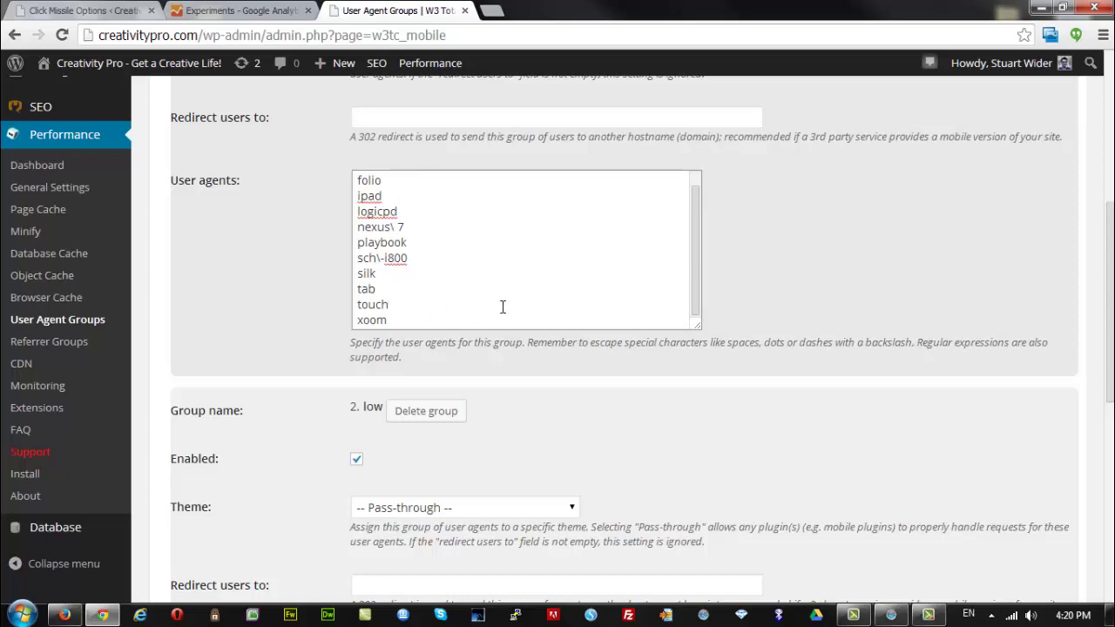
{"action": "scroll", "coordinate": [561, 318], "scroll_direction": "down", "scroll_amount": 5}
{"action": "scroll", "coordinate": [561, 318], "scroll_direction": "up", "scroll_amount": 6}
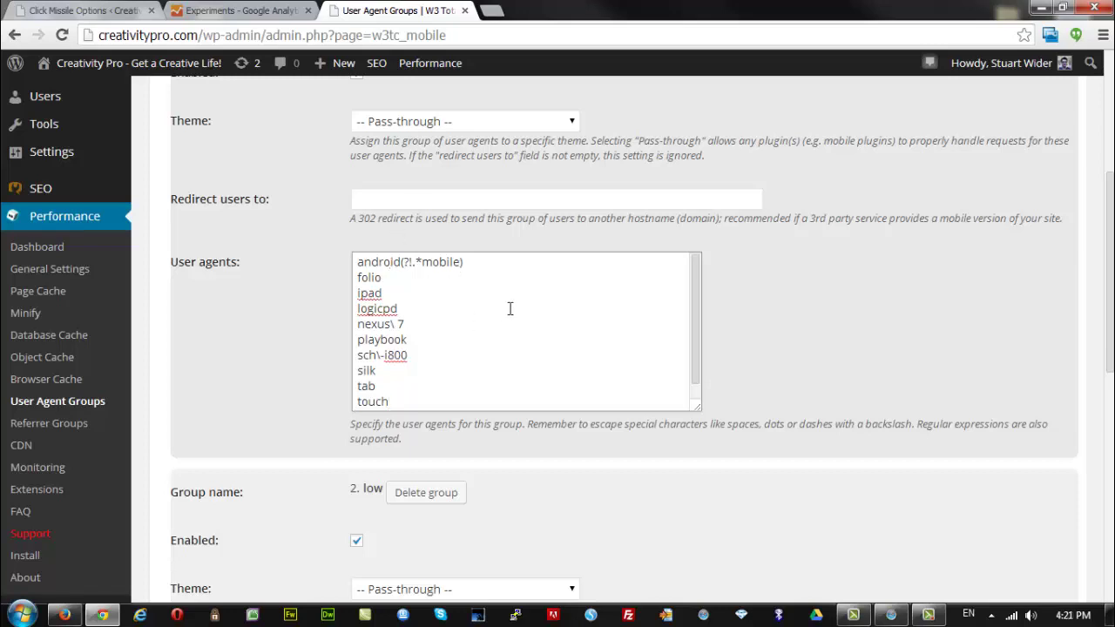
{"action": "scroll", "coordinate": [831, 374], "scroll_direction": "up", "scroll_amount": 4}
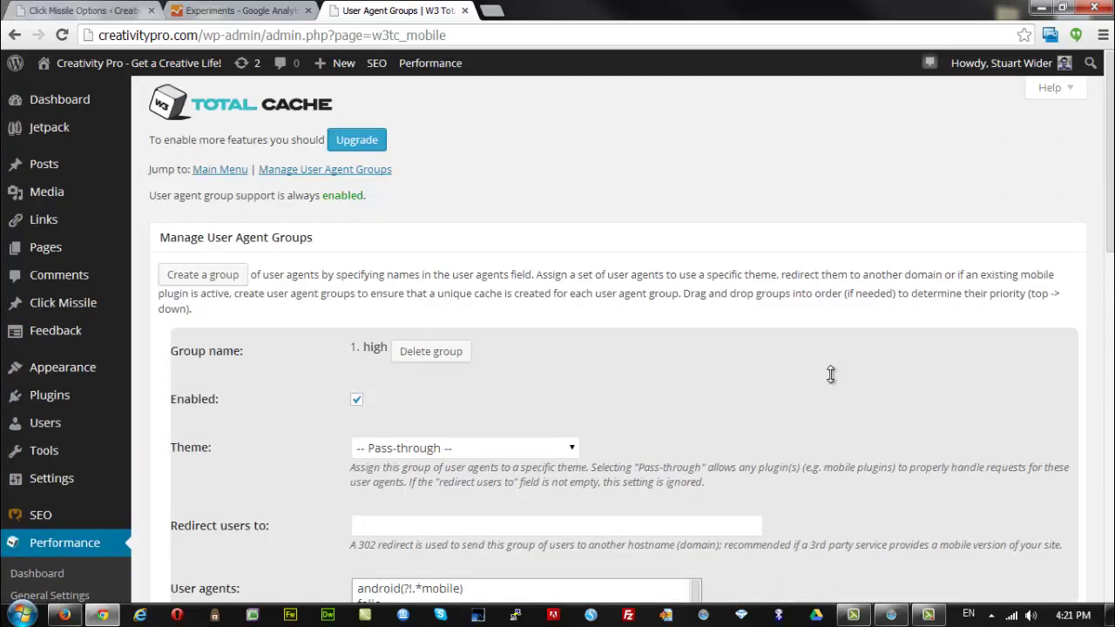
{"action": "scroll", "coordinate": [831, 374], "scroll_direction": "down", "scroll_amount": 2}
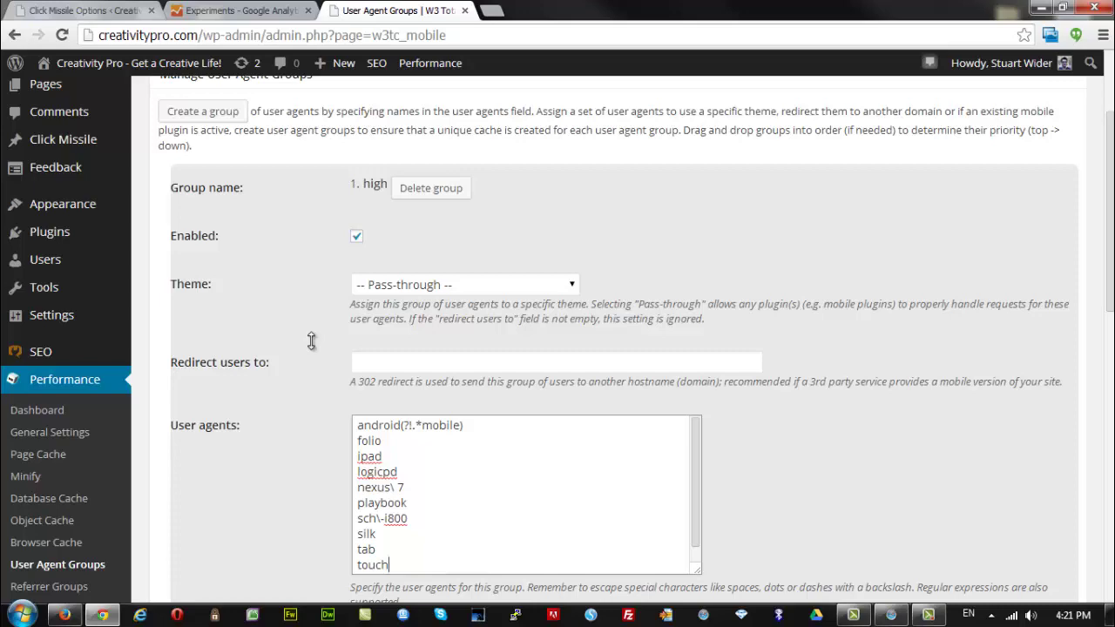
Switch back to the Click Missile settings tab and open the site's Widgets page from there.
{"action": "left_click", "coordinate": [83, 11]}
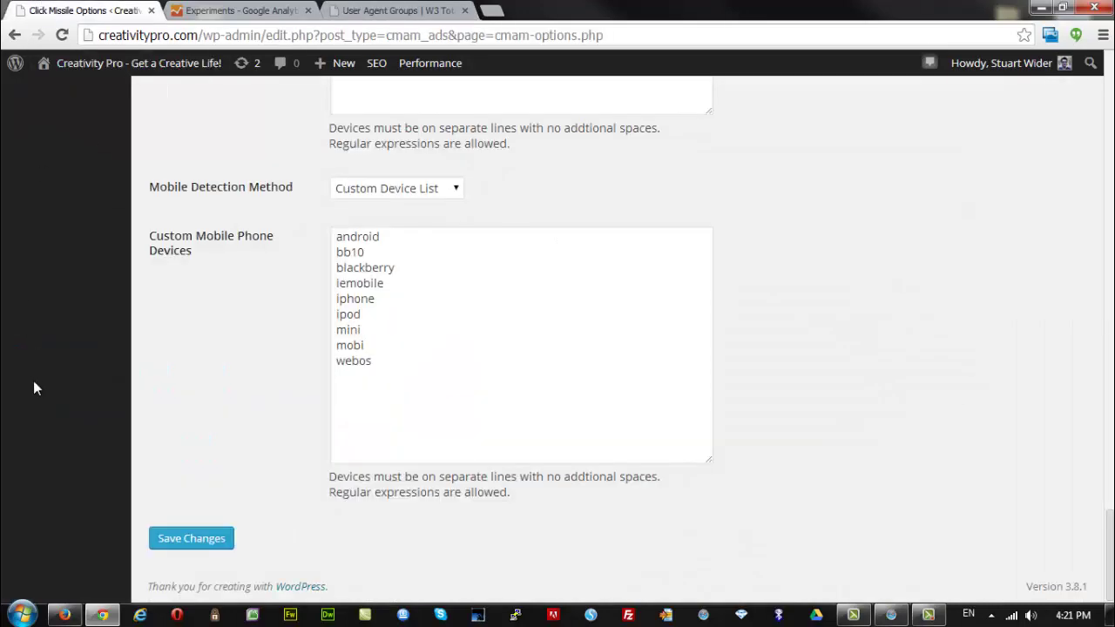
{"action": "scroll", "coordinate": [176, 407], "scroll_direction": "up", "scroll_amount": 20}
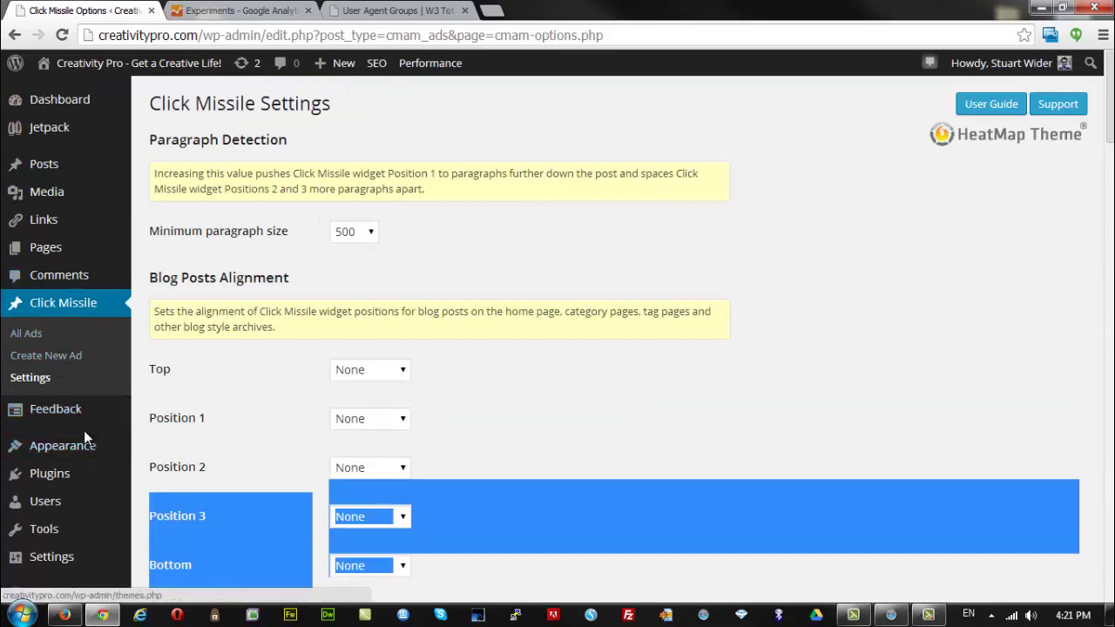
{"action": "scroll", "coordinate": [84, 431], "scroll_direction": "down", "scroll_amount": 1}
{"action": "mouse_move", "coordinate": [61, 364]}
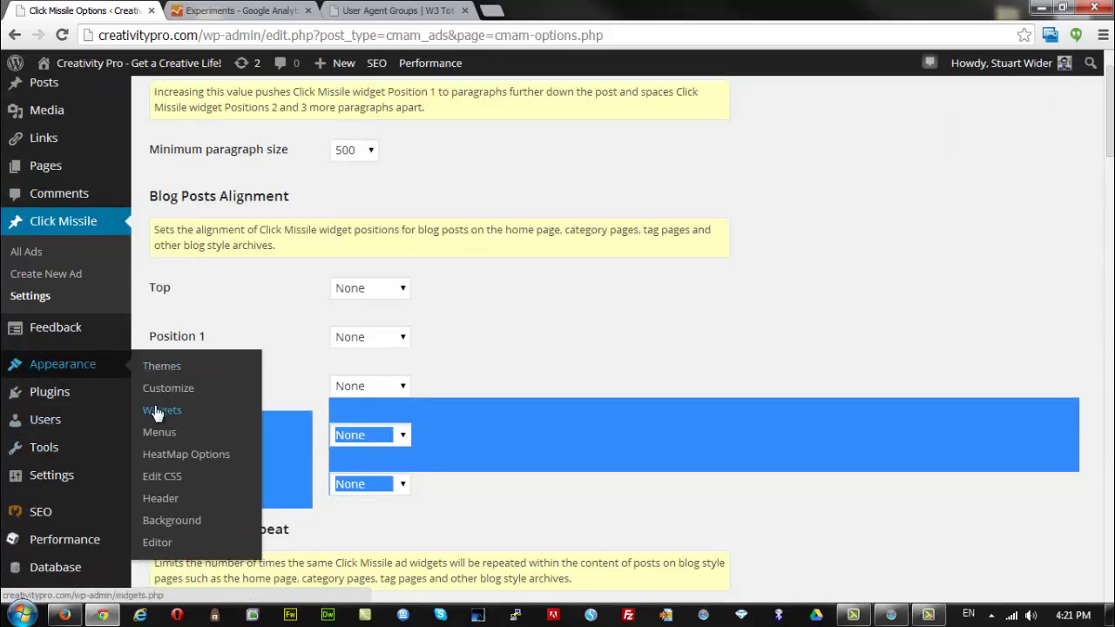
{"action": "left_click", "coordinate": [157, 412]}
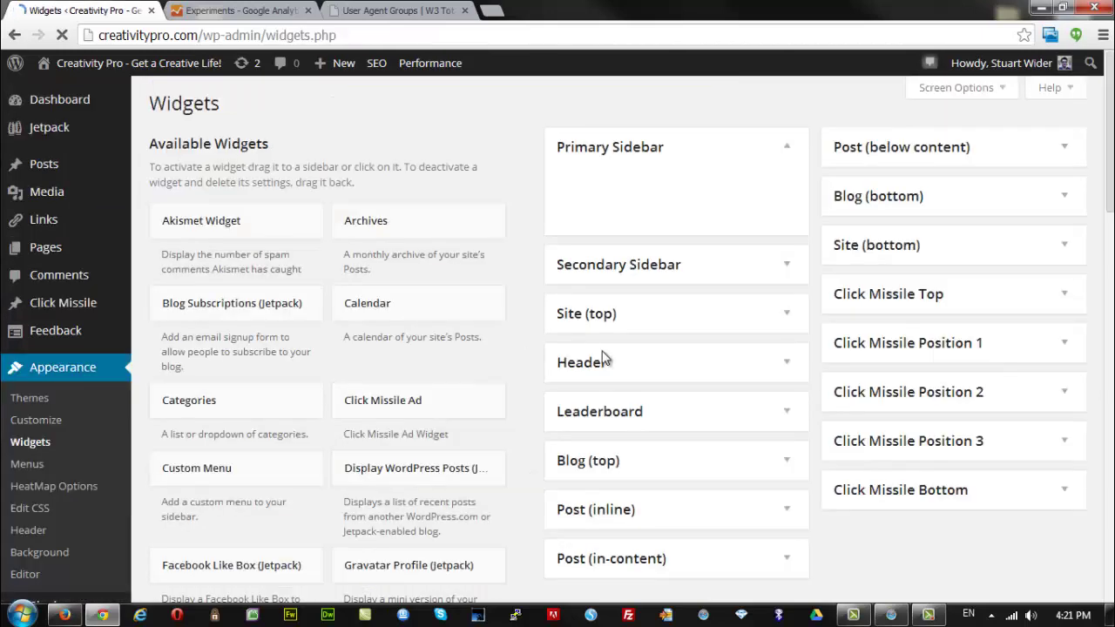
Expand the Rectangle Regular Click Missile ad in the Post (in-content) area and review its device and display options.
{"action": "scroll", "coordinate": [878, 428], "scroll_direction": "down", "scroll_amount": 3}
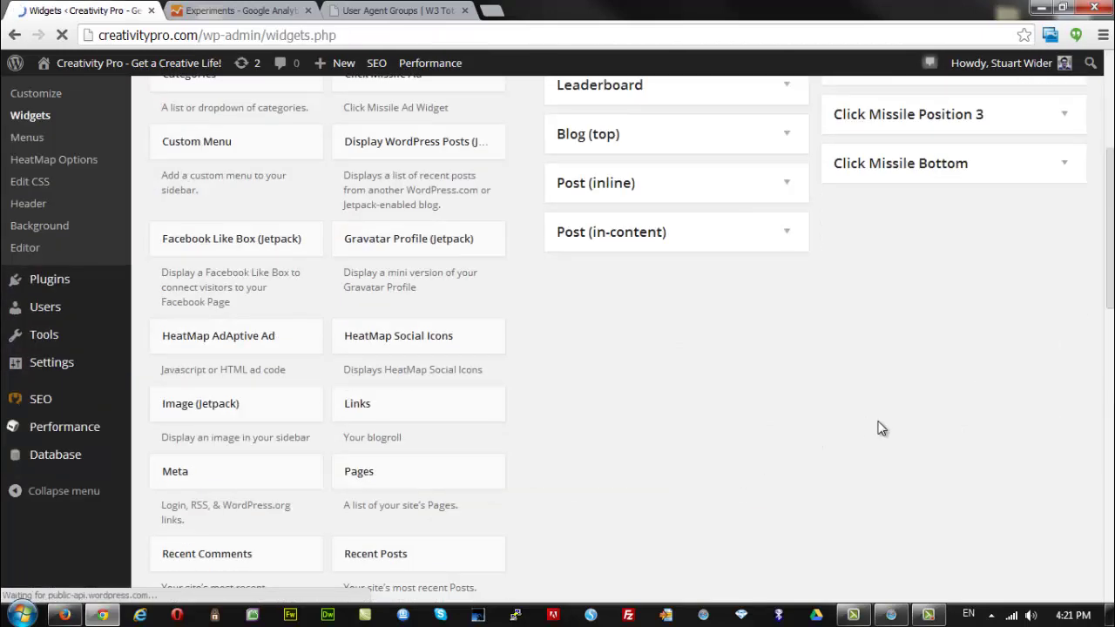
{"action": "left_click", "coordinate": [787, 231]}
{"action": "left_click", "coordinate": [780, 289]}
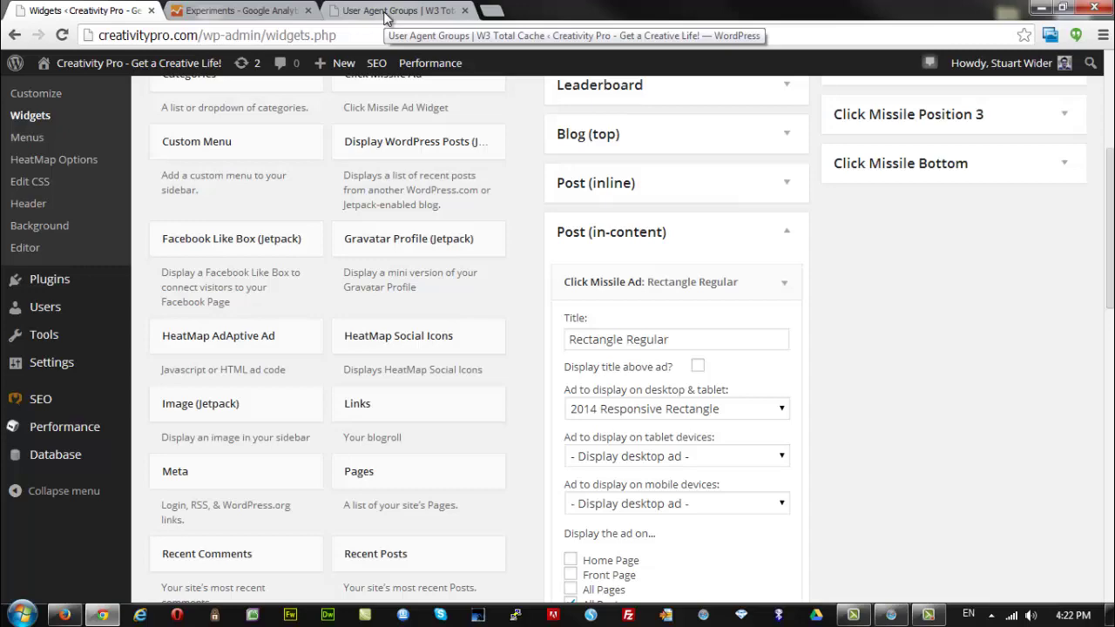
{"action": "scroll", "coordinate": [864, 307], "scroll_direction": "down", "scroll_amount": 4}
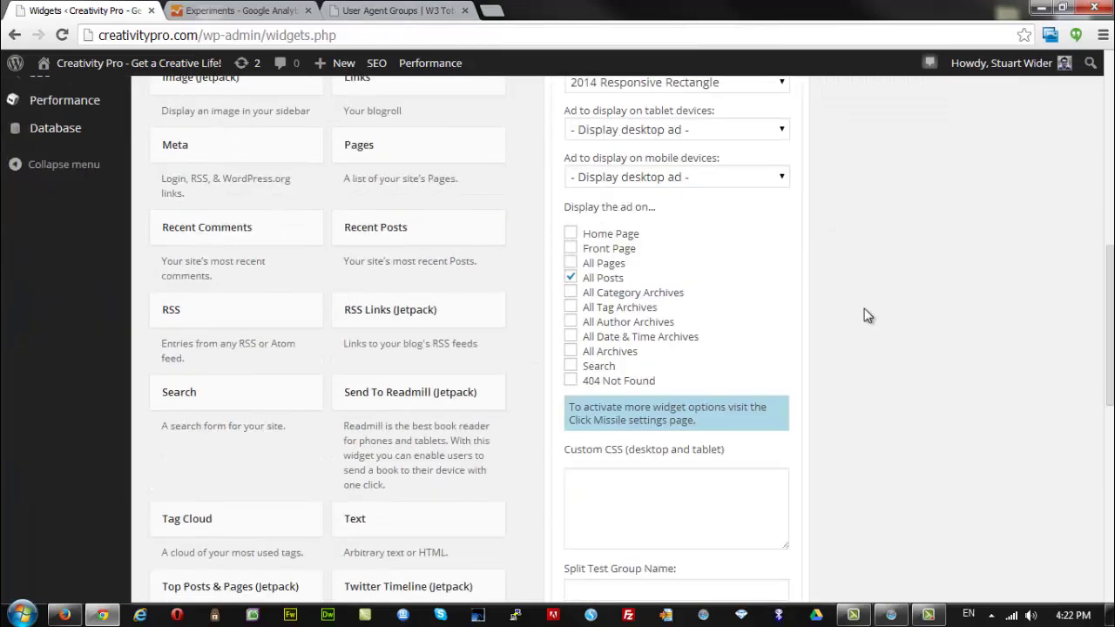
{"action": "scroll", "coordinate": [864, 316], "scroll_direction": "up", "scroll_amount": 4}
Return to the W3 Total Cache tab and open the plugin's General Settings at the Page Cache section.
{"action": "left_click", "coordinate": [396, 10]}
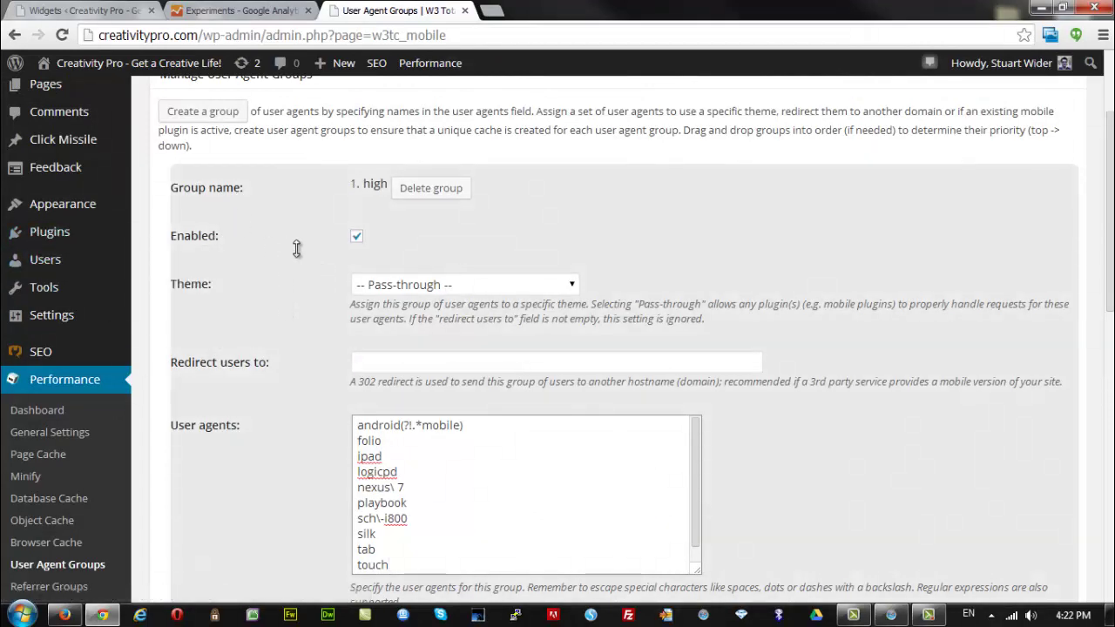
{"action": "scroll", "coordinate": [297, 252], "scroll_direction": "down", "scroll_amount": 2}
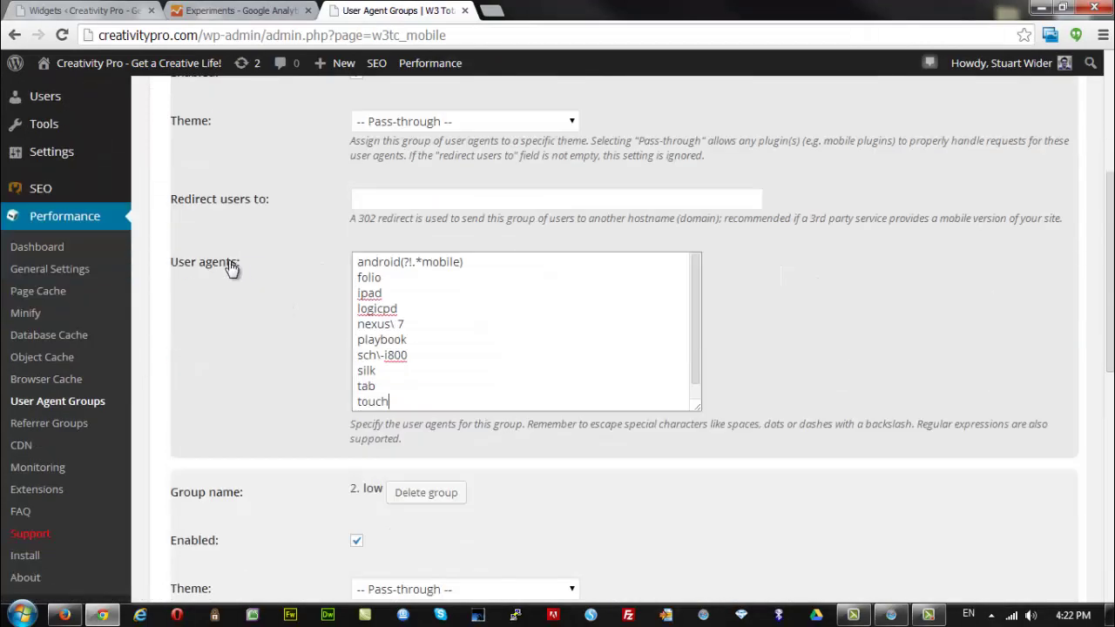
{"action": "left_click", "coordinate": [29, 276]}
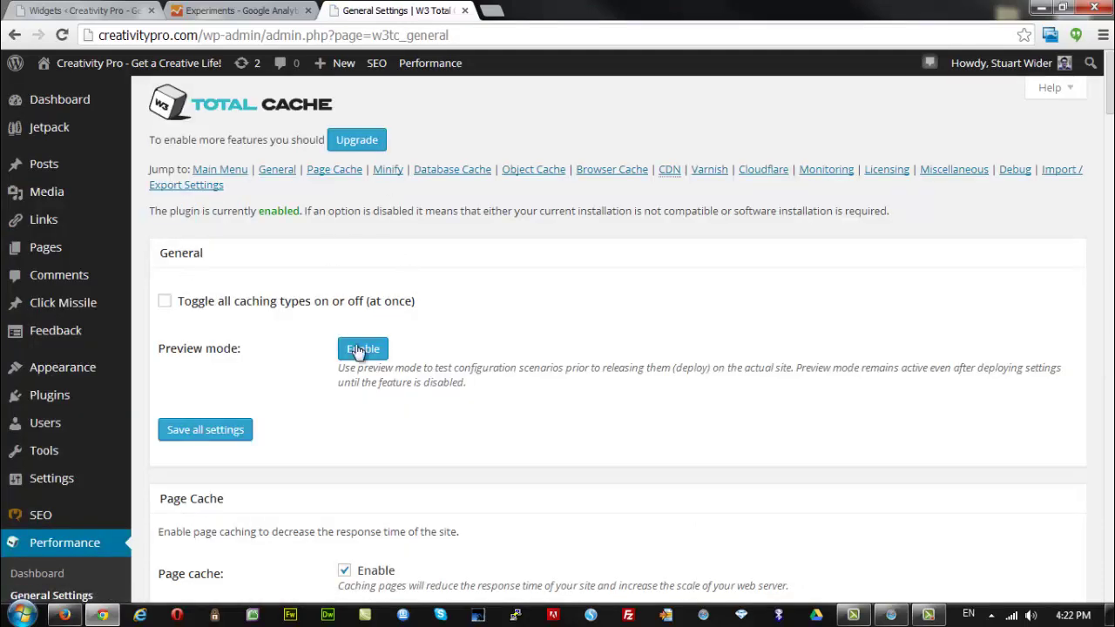
{"action": "scroll", "coordinate": [360, 344], "scroll_direction": "down", "scroll_amount": 2}
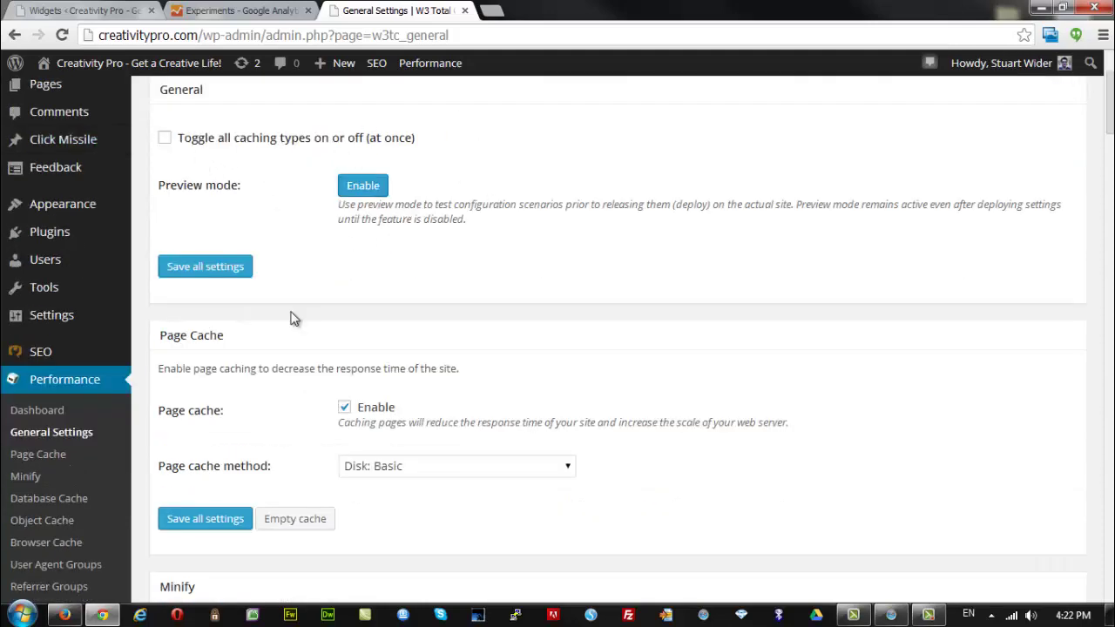
{"action": "scroll", "coordinate": [472, 236], "scroll_direction": "down", "scroll_amount": 1}
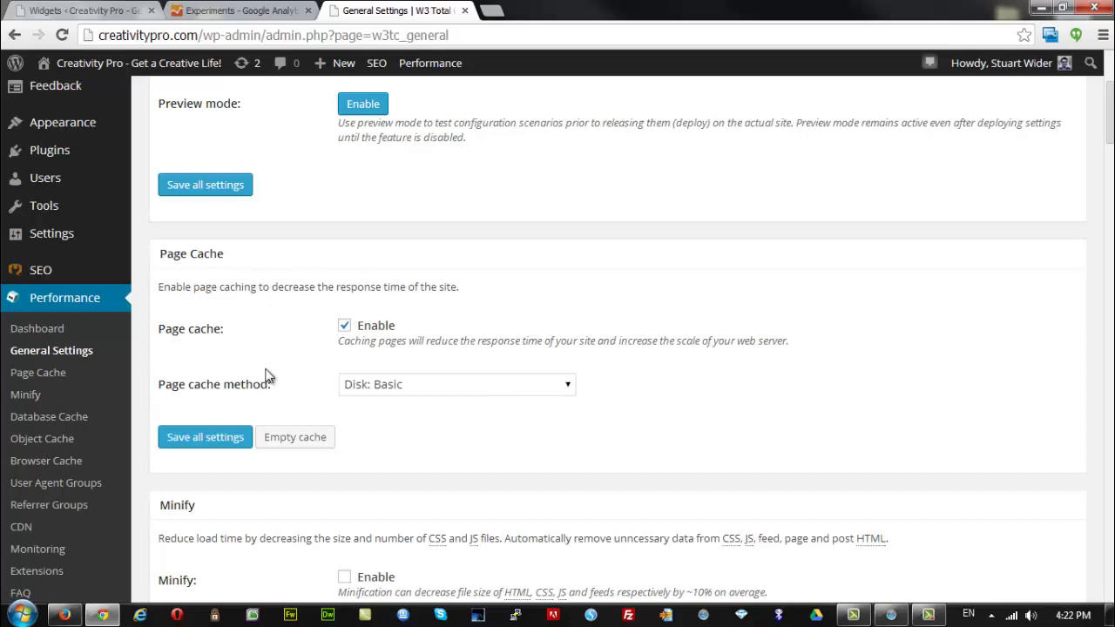
Examine the available page cache methods, comparing Disk: Basic with Disk: Enhanced, and leave the selection as it is.
{"action": "left_click", "coordinate": [566, 388]}
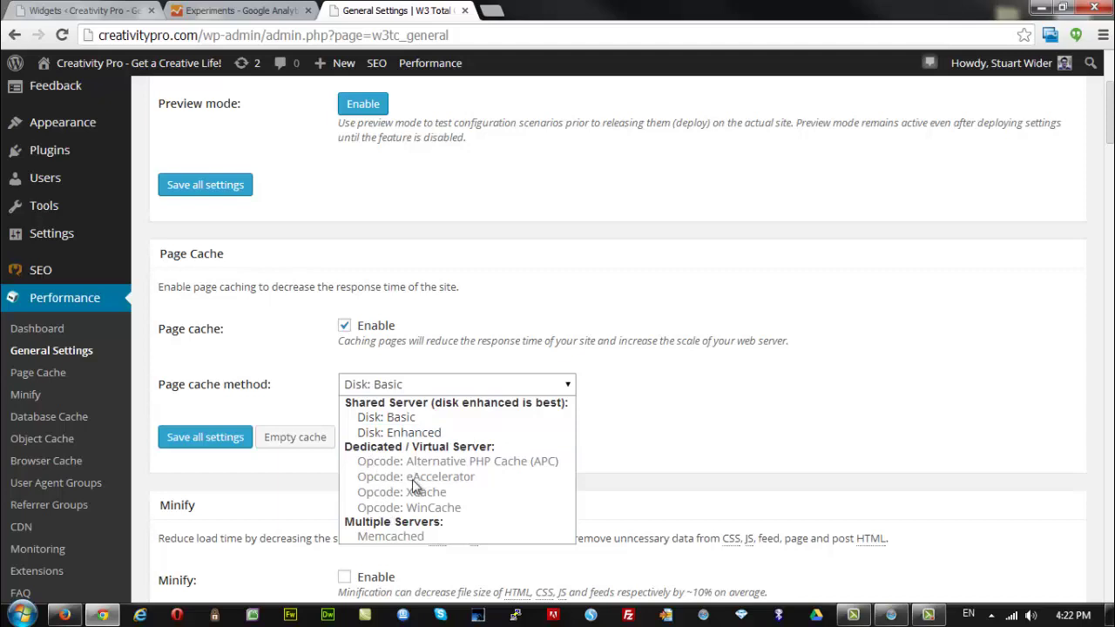
{"action": "left_click", "coordinate": [493, 318]}
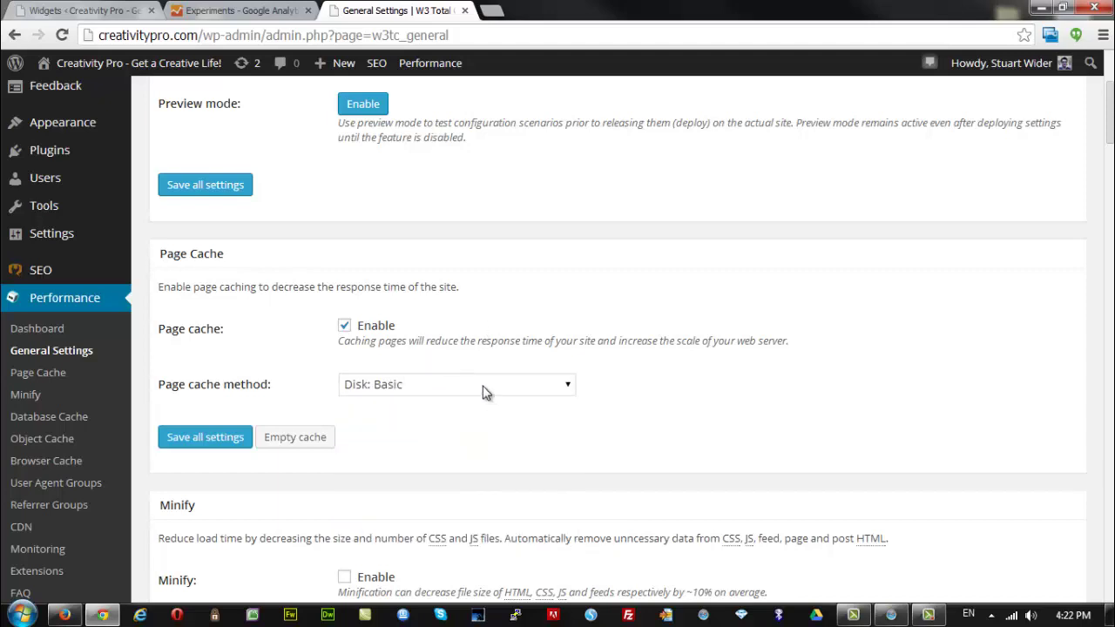
{"action": "left_click", "coordinate": [525, 392]}
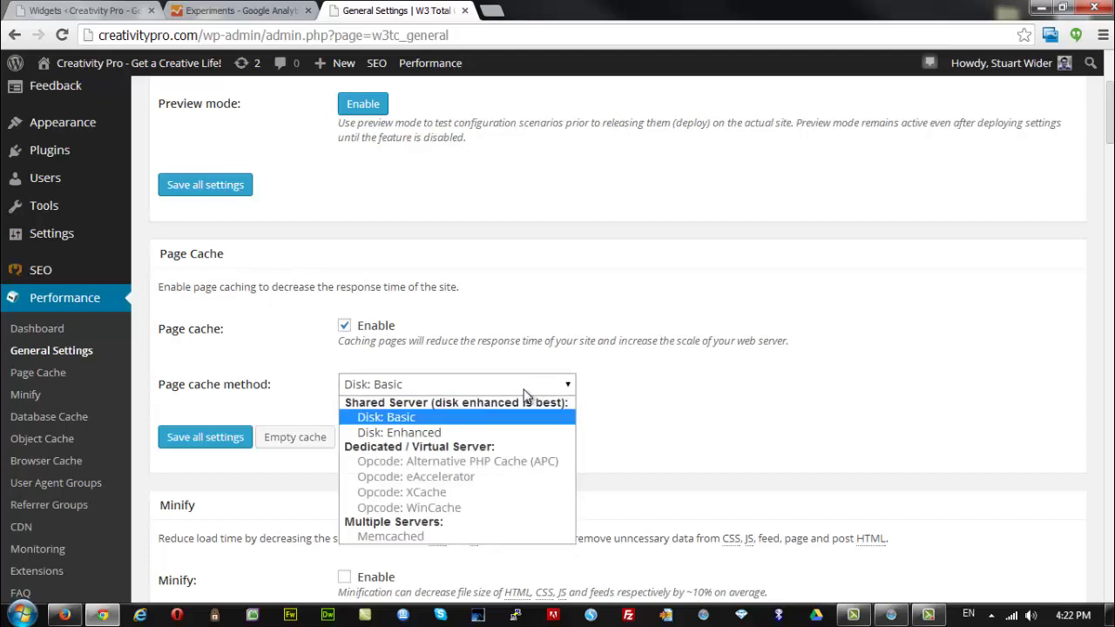
{"action": "left_click", "coordinate": [502, 316]}
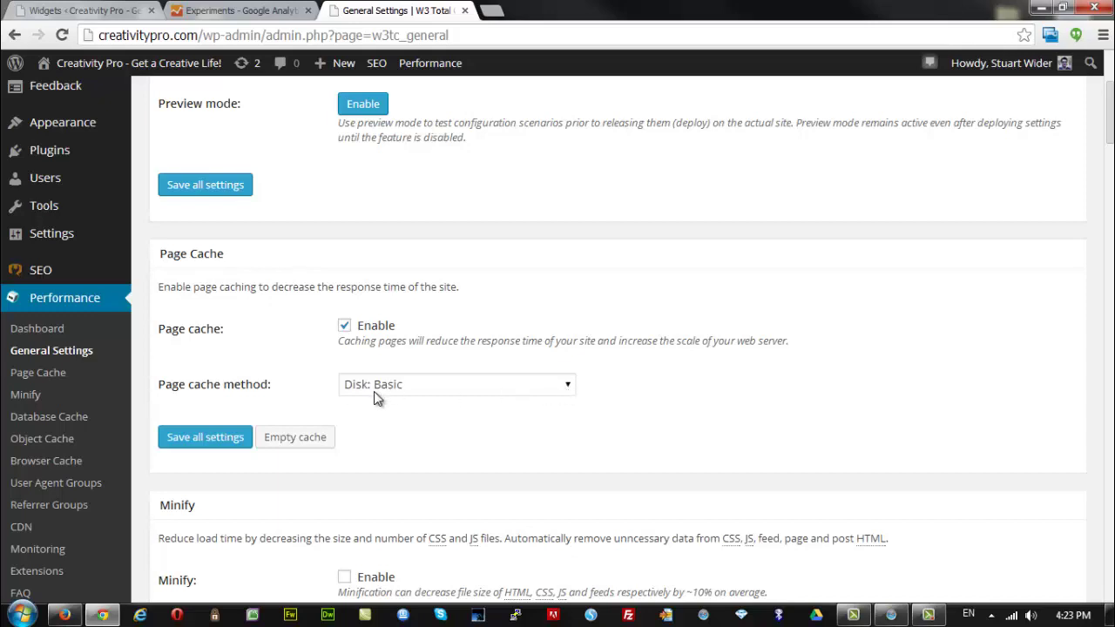
{"action": "left_click", "coordinate": [568, 388]}
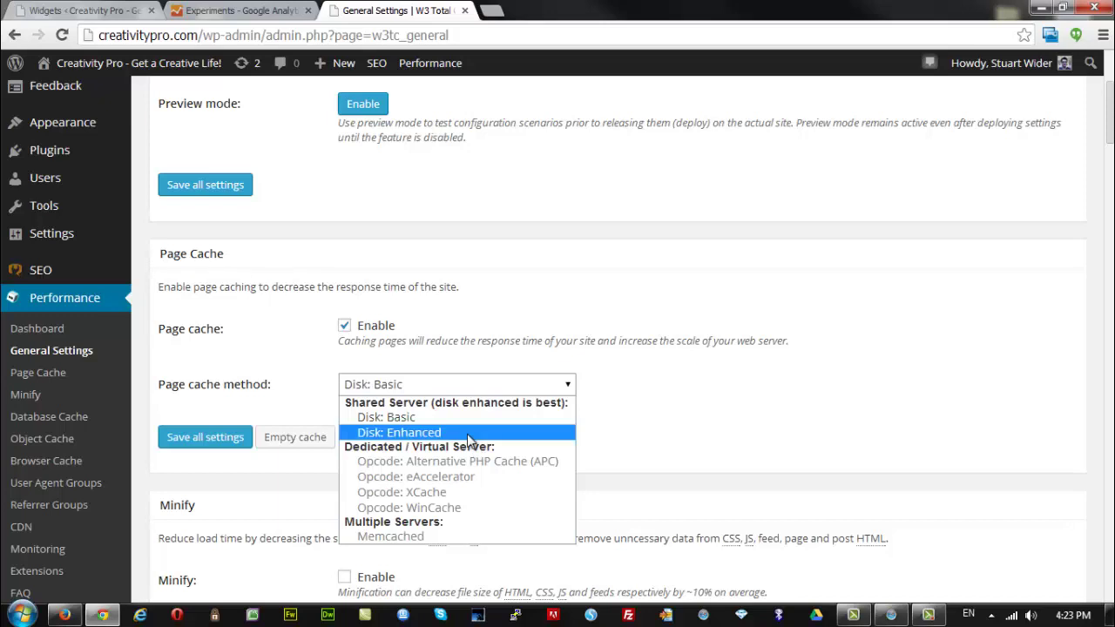
{"action": "left_click", "coordinate": [613, 366]}
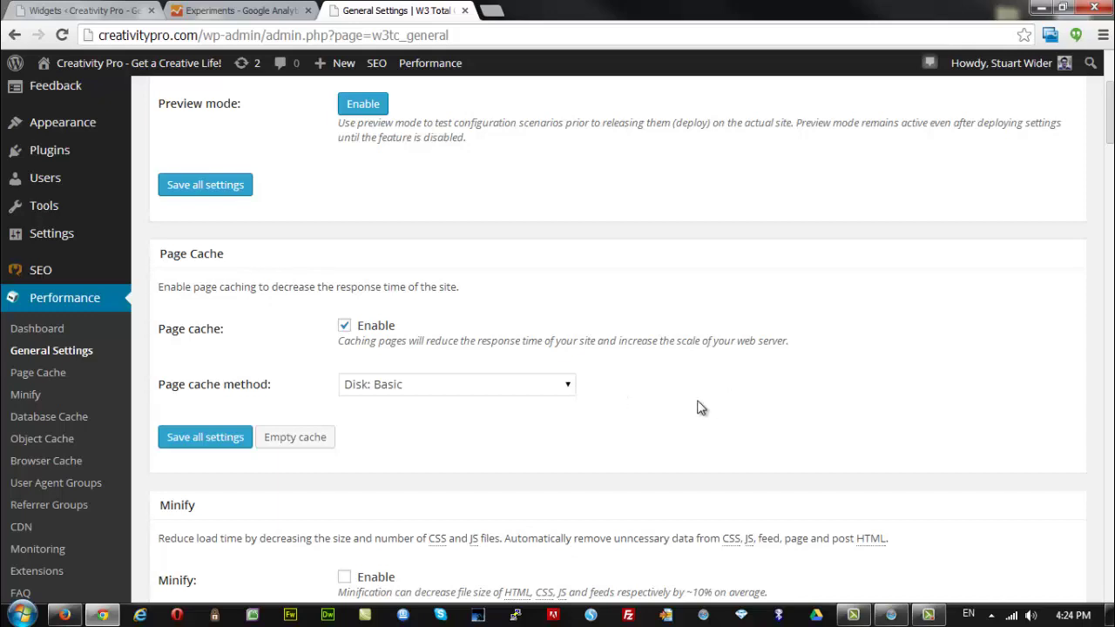
{"action": "left_click", "coordinate": [567, 388]}
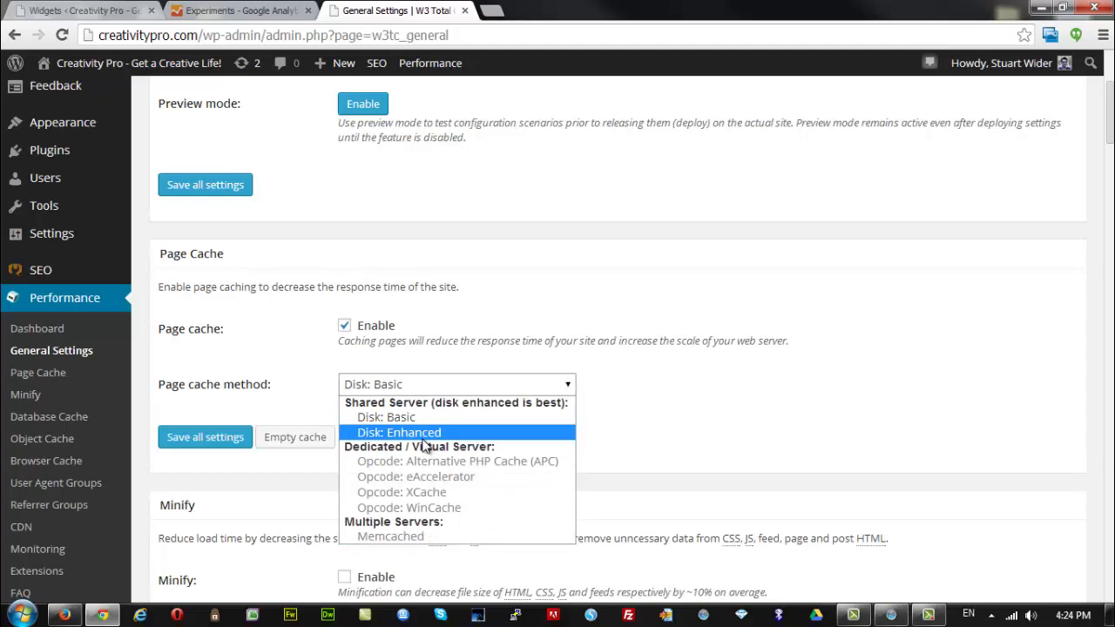
{"action": "left_click", "coordinate": [649, 389]}
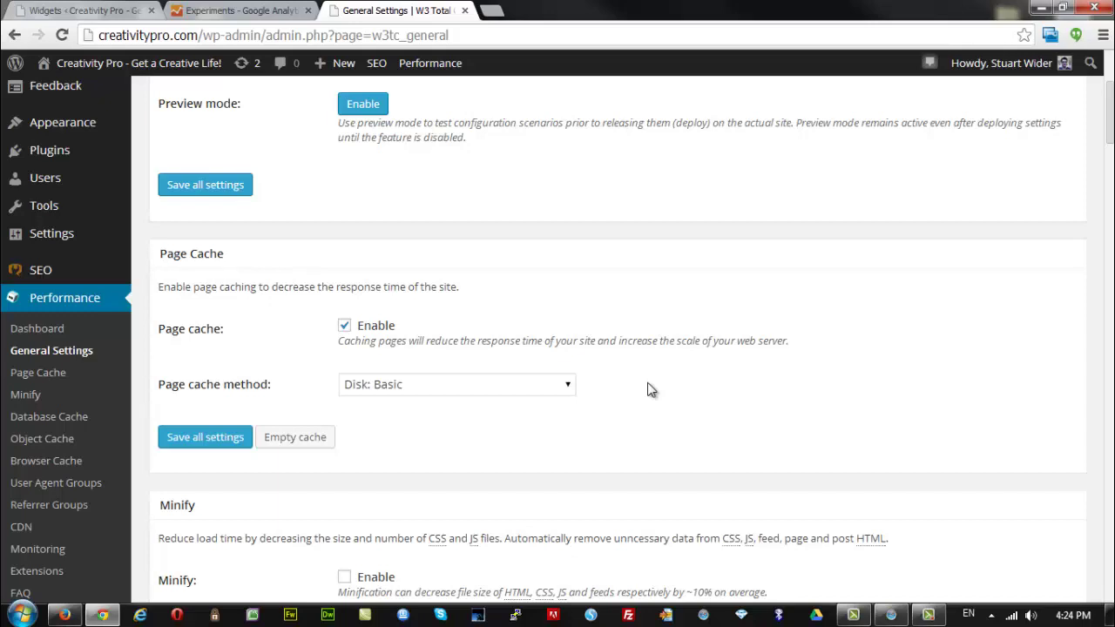
{"action": "left_click", "coordinate": [413, 392]}
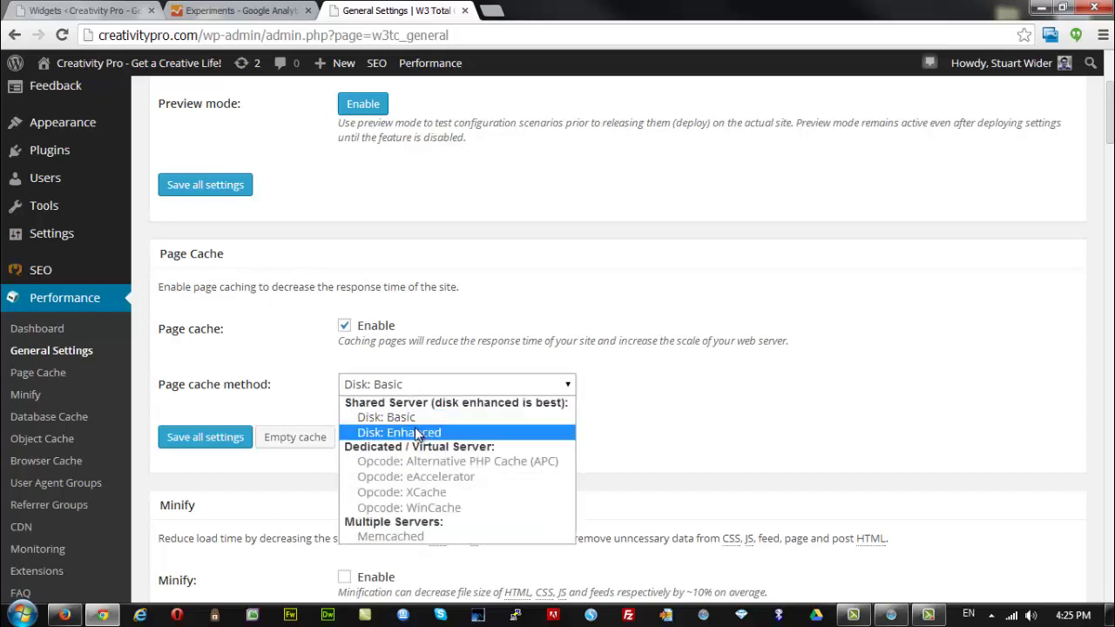
{"action": "left_click", "coordinate": [634, 350]}
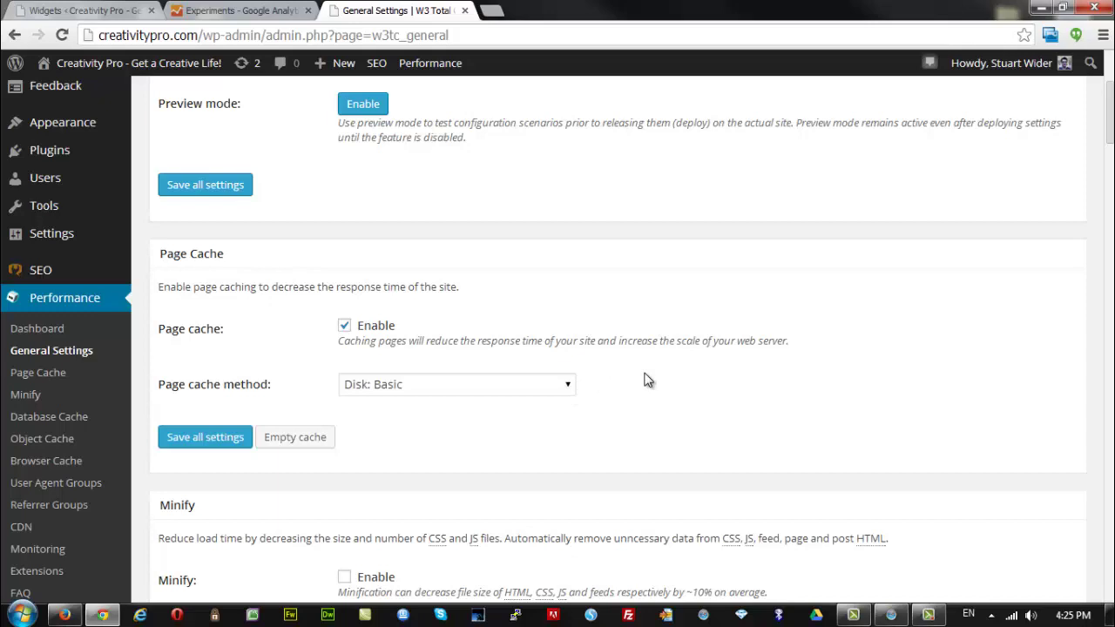
{"action": "left_click", "coordinate": [564, 388]}
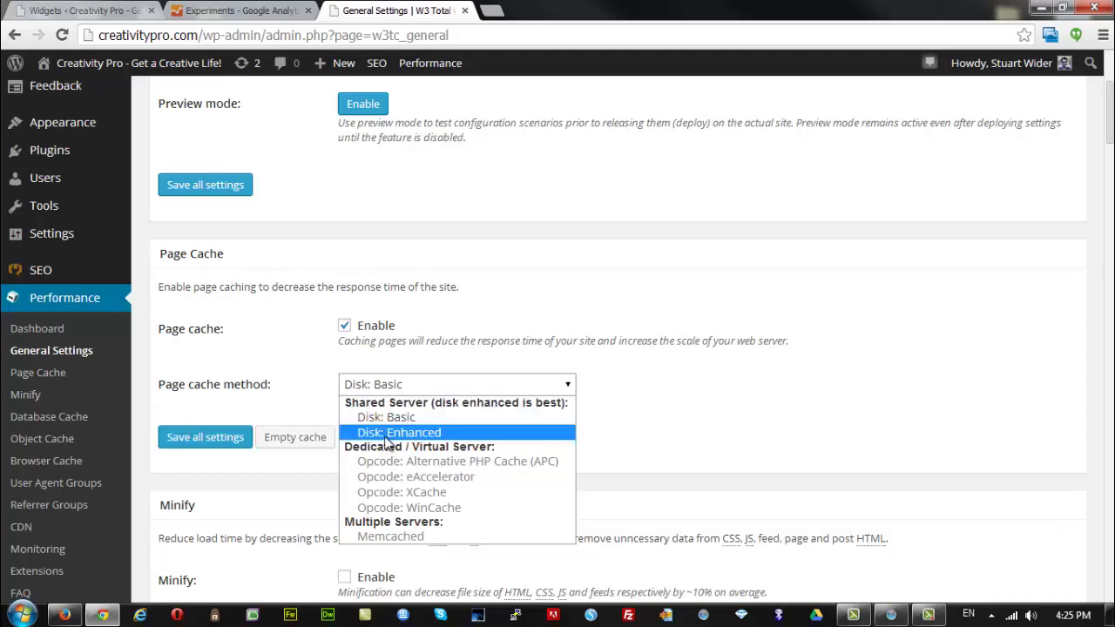
{"action": "left_click", "coordinate": [673, 380]}
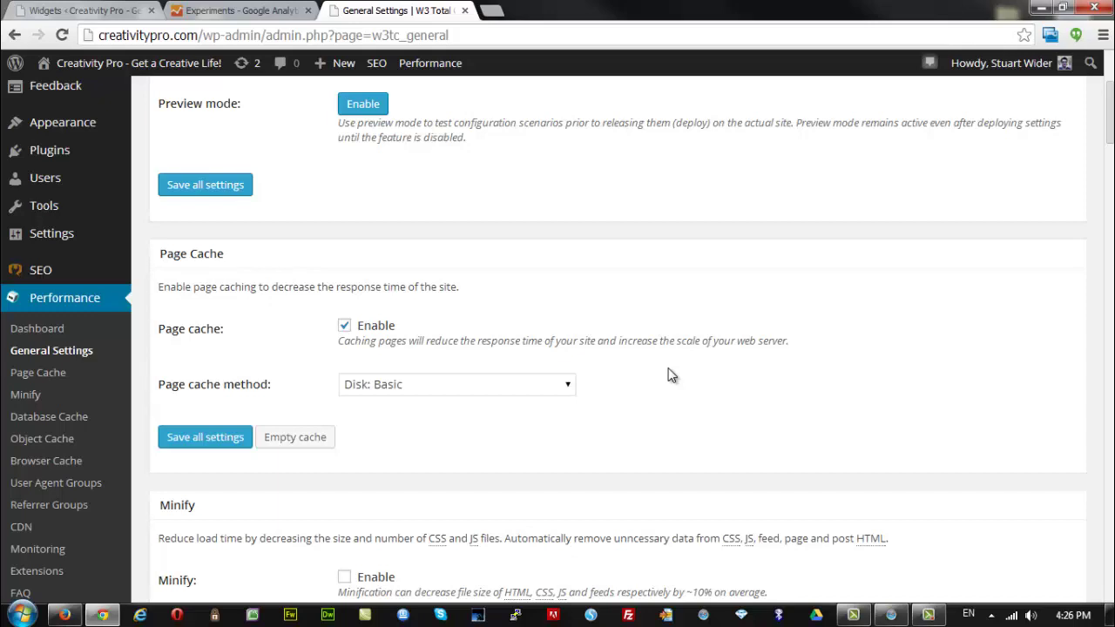
{"action": "left_click", "coordinate": [570, 391]}
{"action": "left_click", "coordinate": [557, 391]}
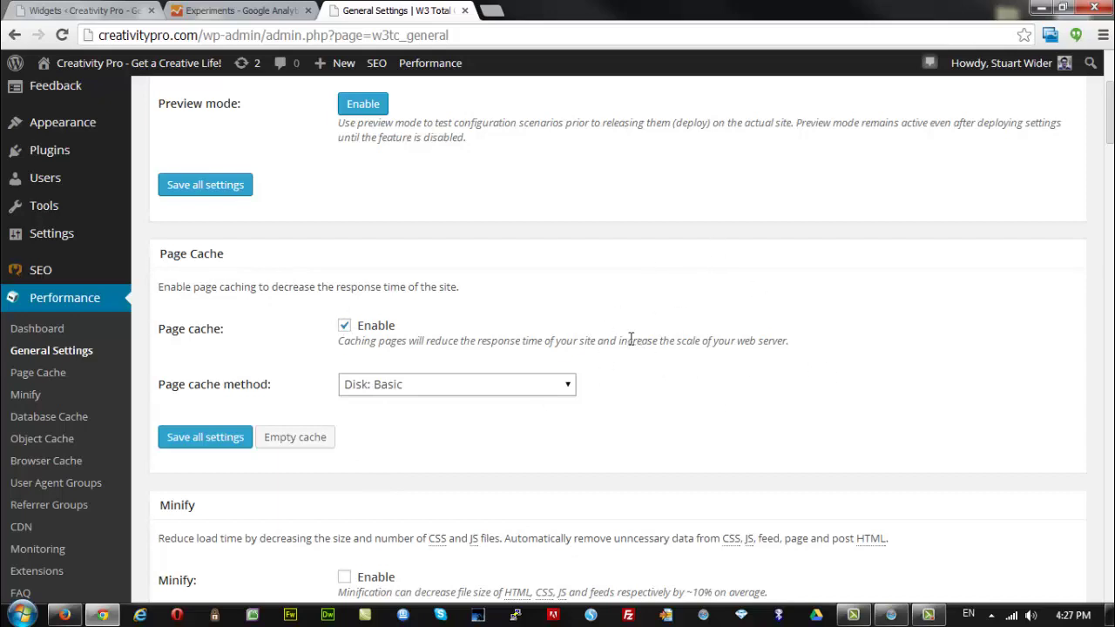
Review the remaining General Settings sections, from Minify, Database Cache and Object Cache through CDN and Miscellaneous to Debug.
{"action": "scroll", "coordinate": [637, 338], "scroll_direction": "down", "scroll_amount": 3}
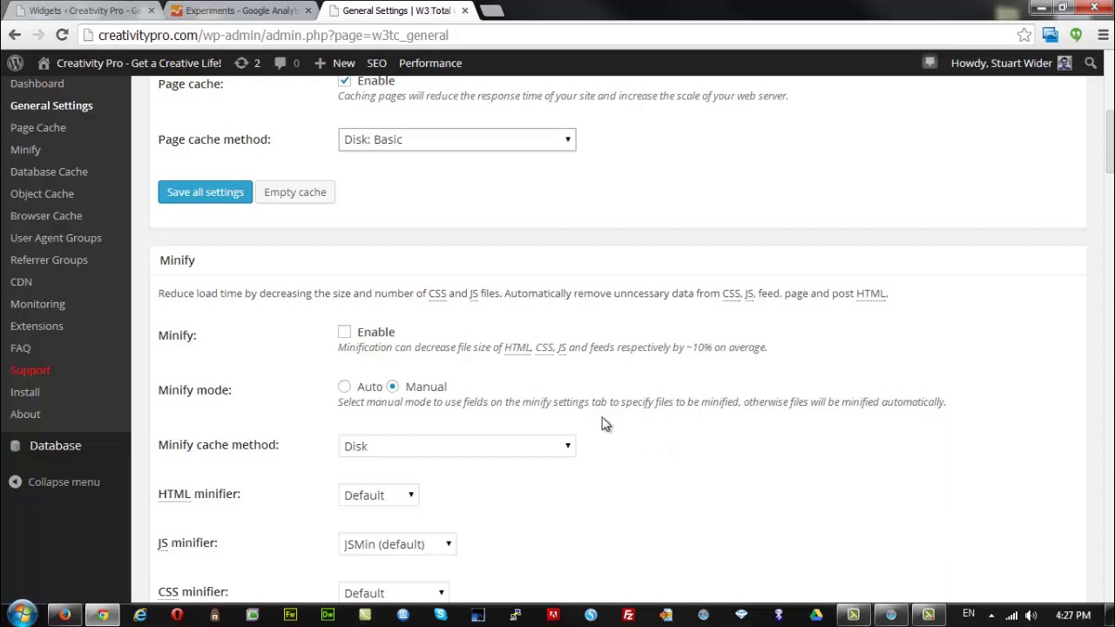
{"action": "scroll", "coordinate": [606, 425], "scroll_direction": "down", "scroll_amount": 3}
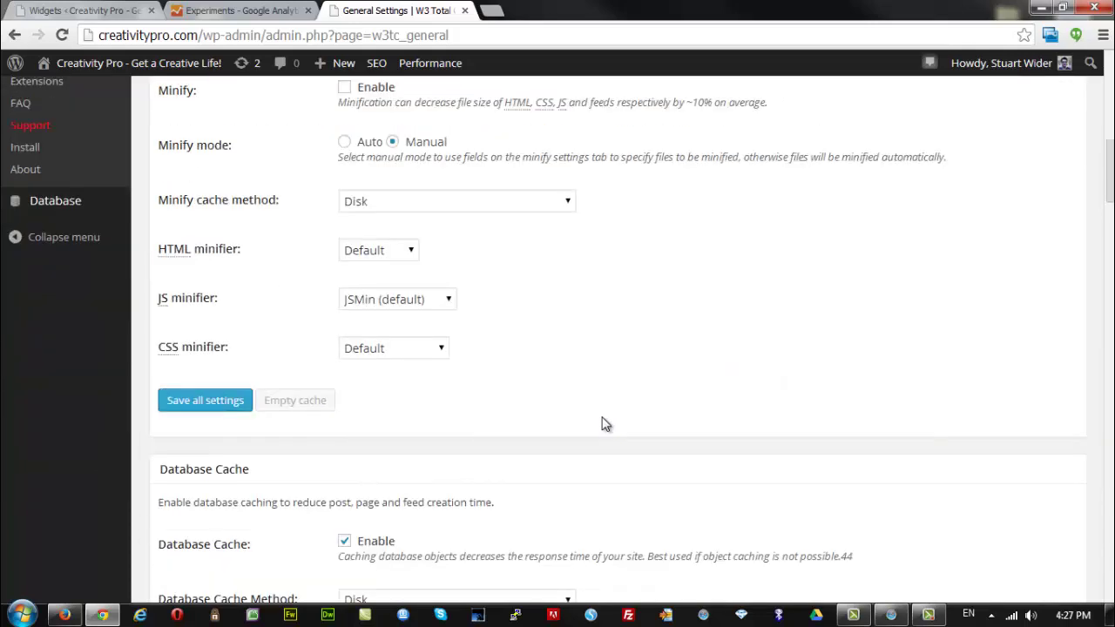
{"action": "scroll", "coordinate": [606, 424], "scroll_direction": "down", "scroll_amount": 3}
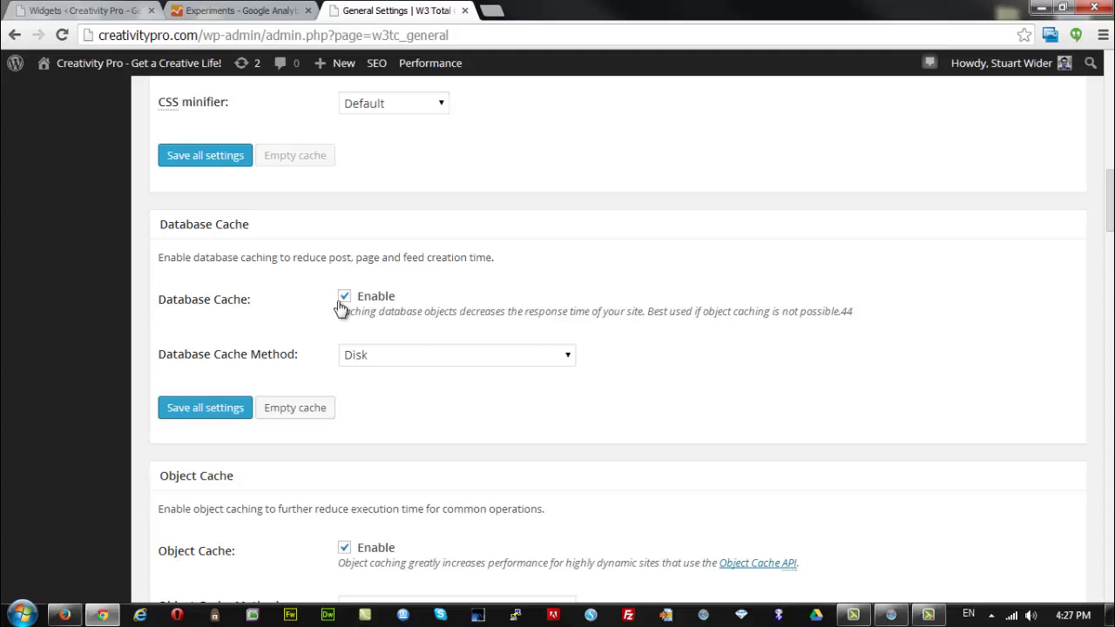
{"action": "scroll", "coordinate": [618, 370], "scroll_direction": "down", "scroll_amount": 2}
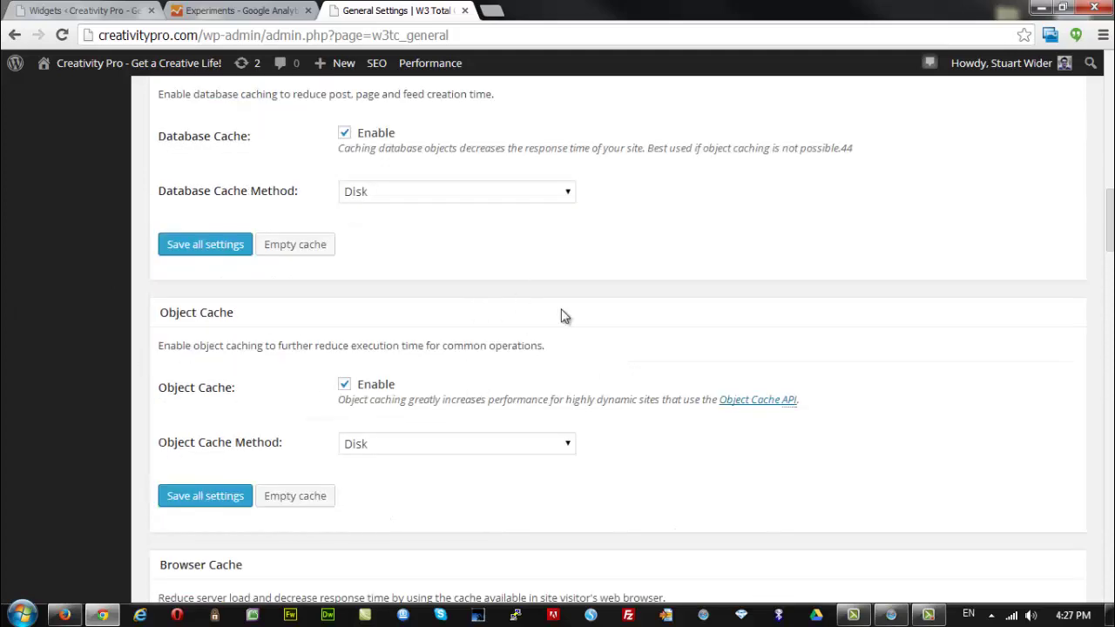
{"action": "scroll", "coordinate": [563, 316], "scroll_direction": "down", "scroll_amount": 4}
{"action": "scroll", "coordinate": [405, 251], "scroll_direction": "down", "scroll_amount": 2}
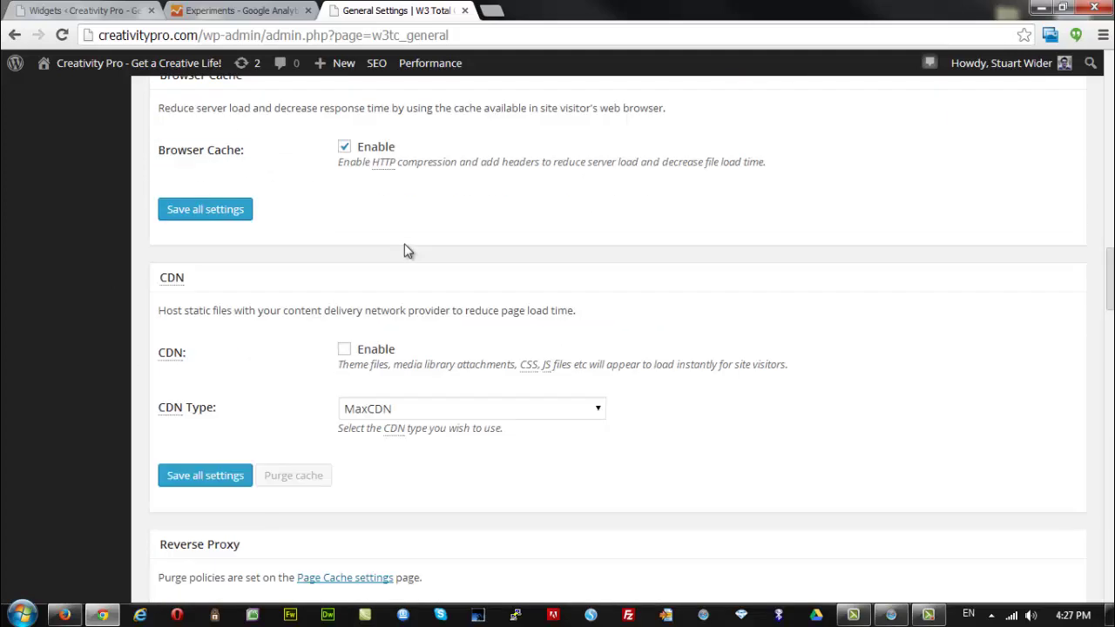
{"action": "scroll", "coordinate": [393, 407], "scroll_direction": "down", "scroll_amount": 6}
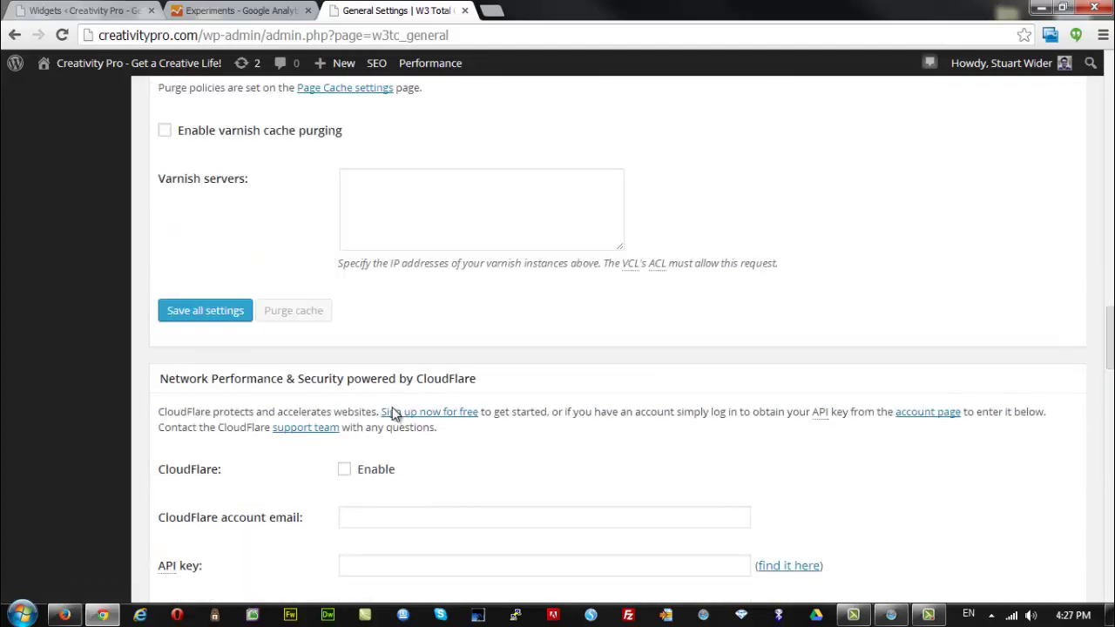
{"action": "scroll", "coordinate": [393, 413], "scroll_direction": "down", "scroll_amount": 12}
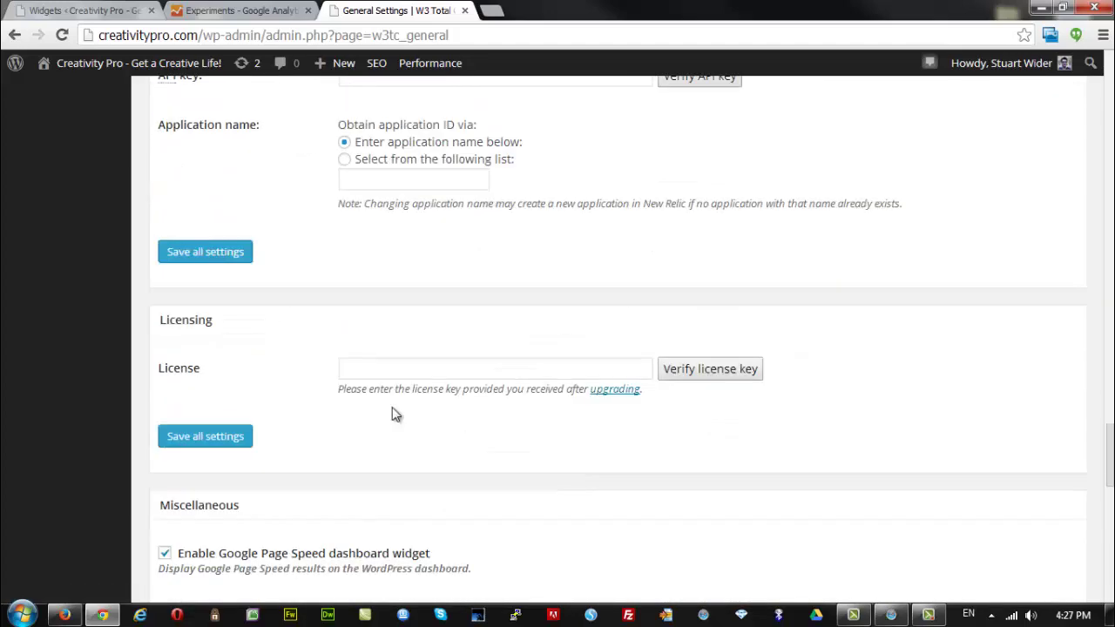
{"action": "scroll", "coordinate": [392, 413], "scroll_direction": "down", "scroll_amount": 5}
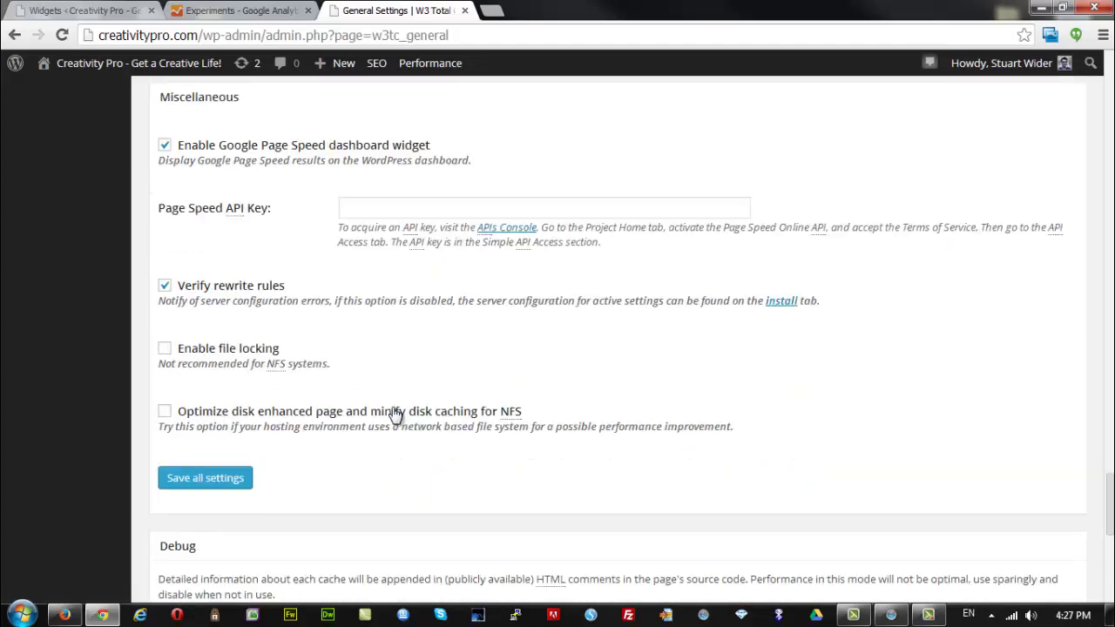
{"action": "scroll", "coordinate": [394, 416], "scroll_direction": "down", "scroll_amount": 6}
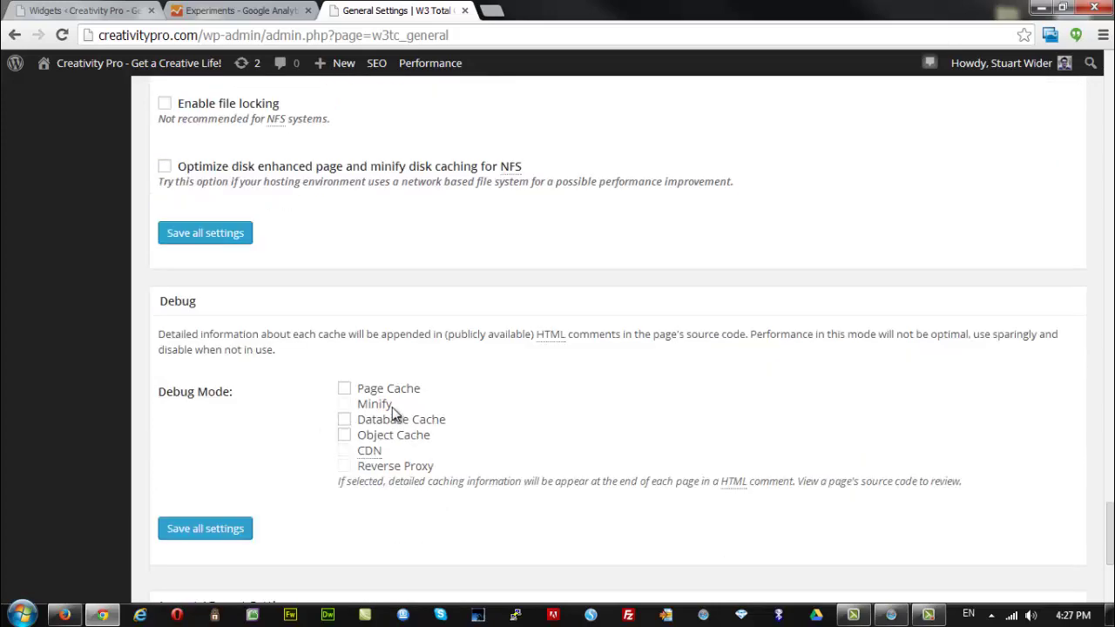
{"action": "scroll", "coordinate": [392, 414], "scroll_direction": "up", "scroll_amount": 20}
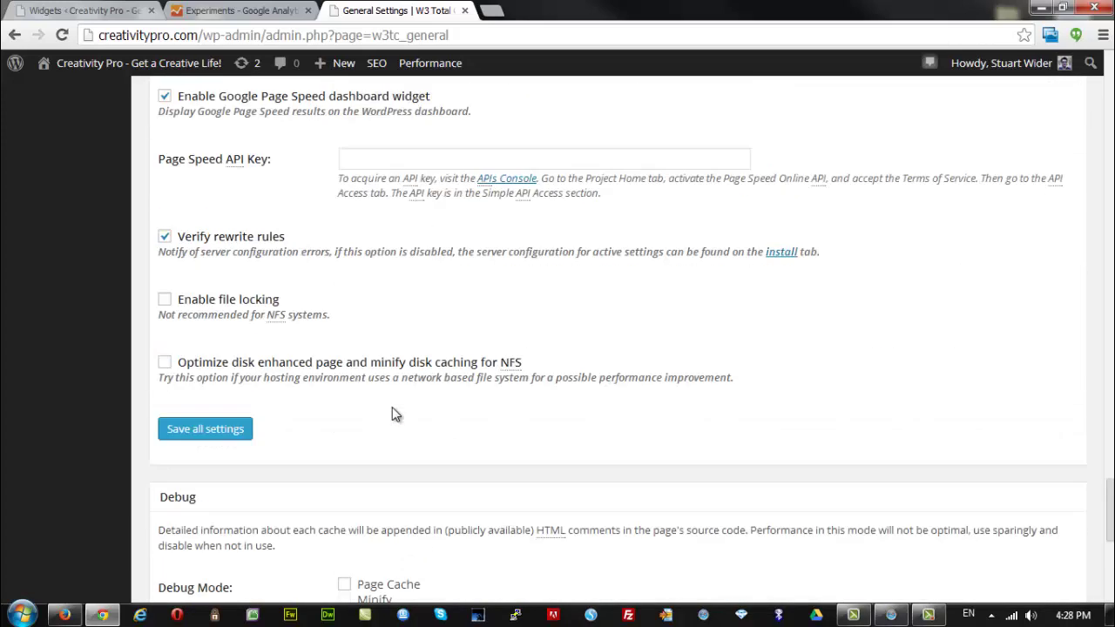
{"action": "scroll", "coordinate": [392, 414], "scroll_direction": "up", "scroll_amount": 20}
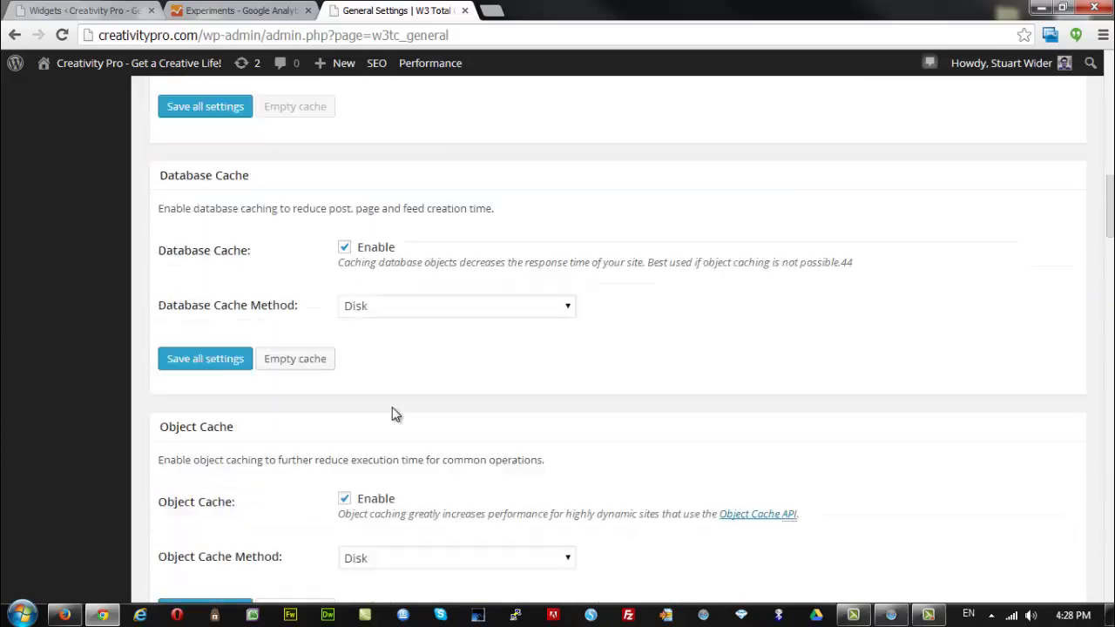
{"action": "scroll", "coordinate": [392, 407], "scroll_direction": "down", "scroll_amount": 6}
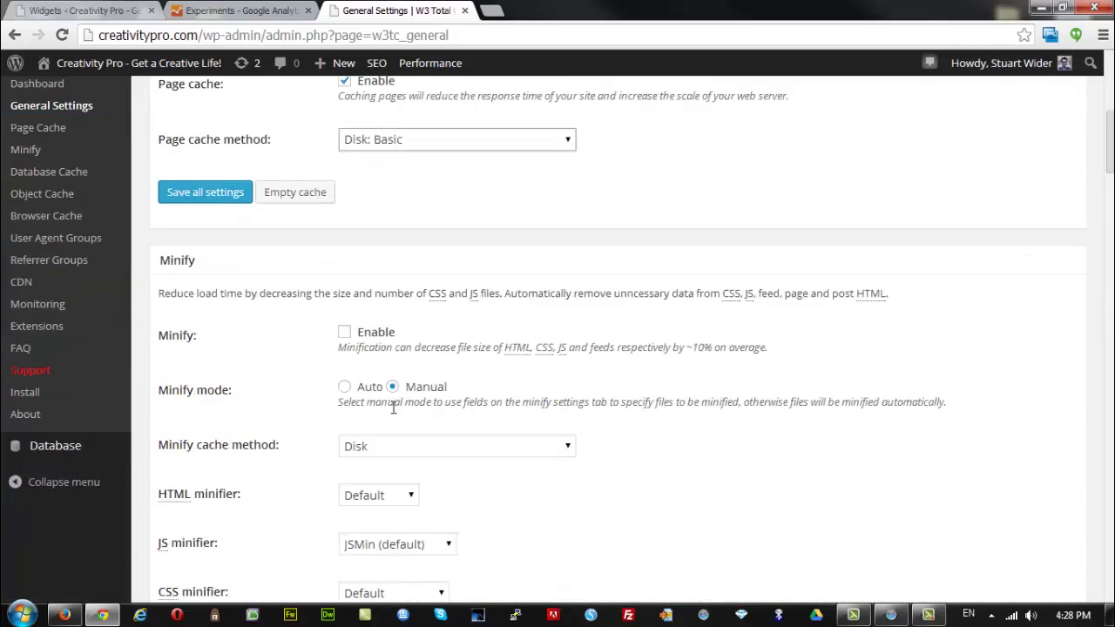
{"action": "scroll", "coordinate": [392, 407], "scroll_direction": "up", "scroll_amount": 2}
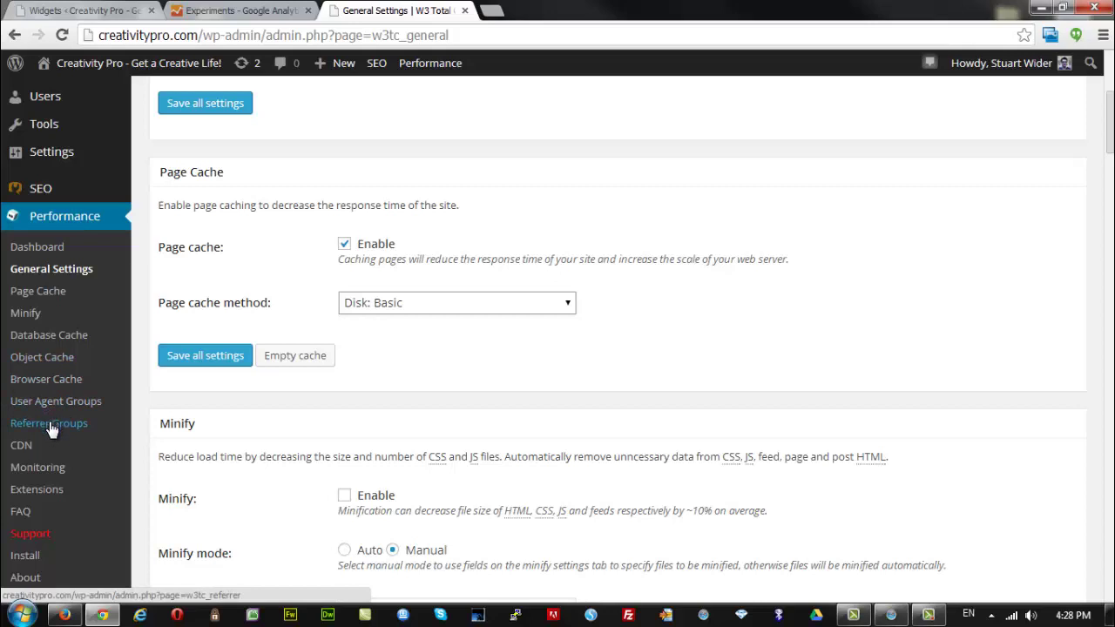
Open the Browser Cache settings and review the general header, compression and caching policy options.
{"action": "left_click", "coordinate": [41, 380]}
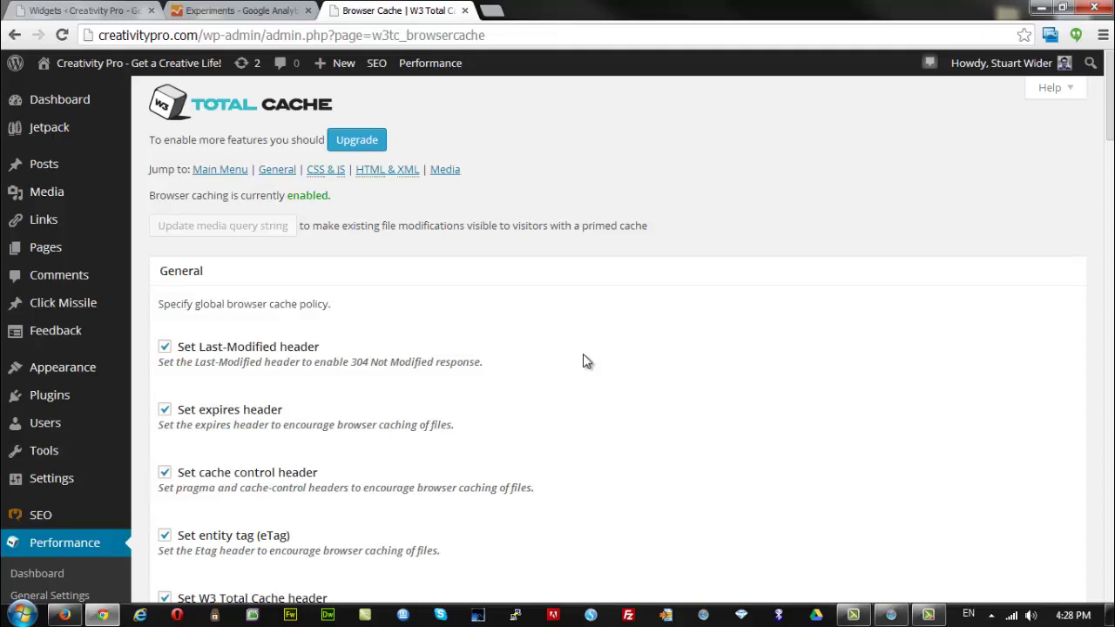
{"action": "scroll", "coordinate": [585, 361], "scroll_direction": "down", "scroll_amount": 3}
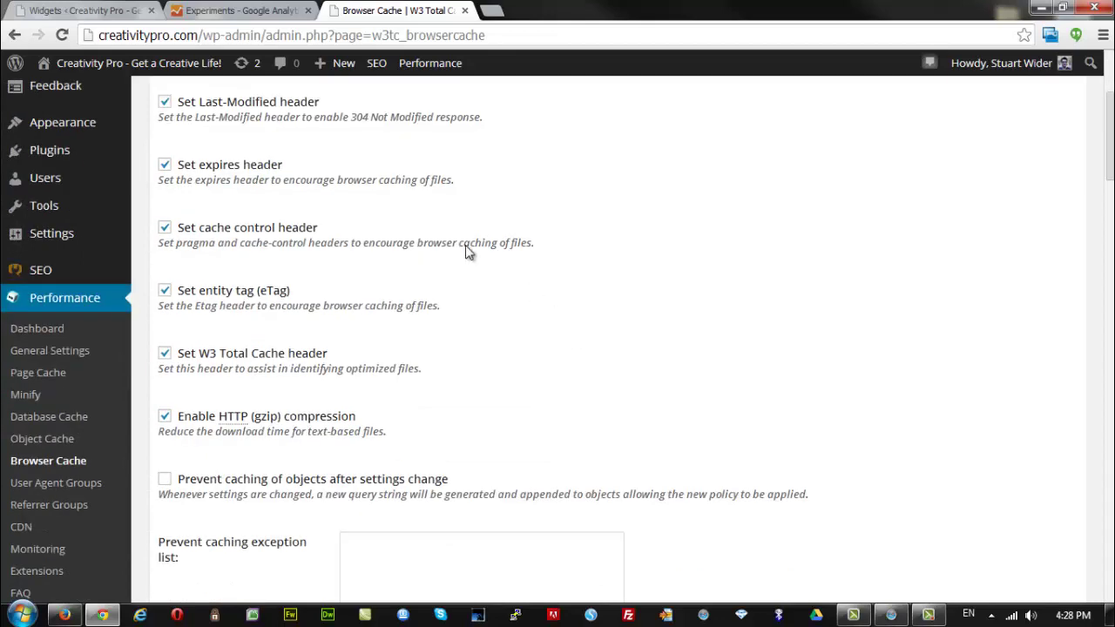
{"action": "scroll", "coordinate": [416, 258], "scroll_direction": "down", "scroll_amount": 2}
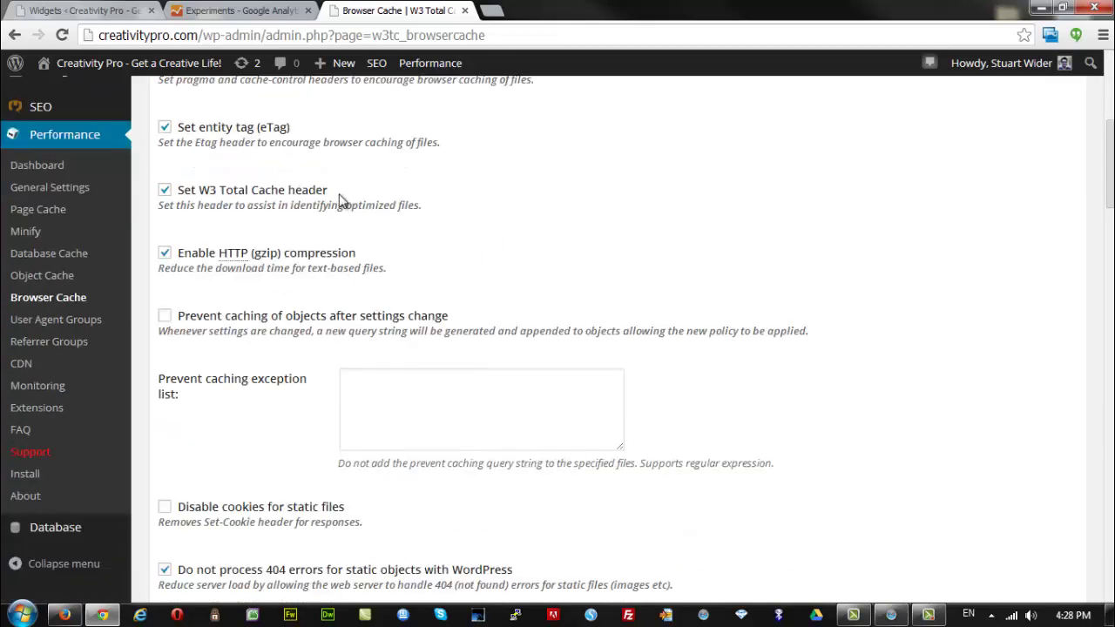
{"action": "scroll", "coordinate": [339, 201], "scroll_direction": "up", "scroll_amount": 2}
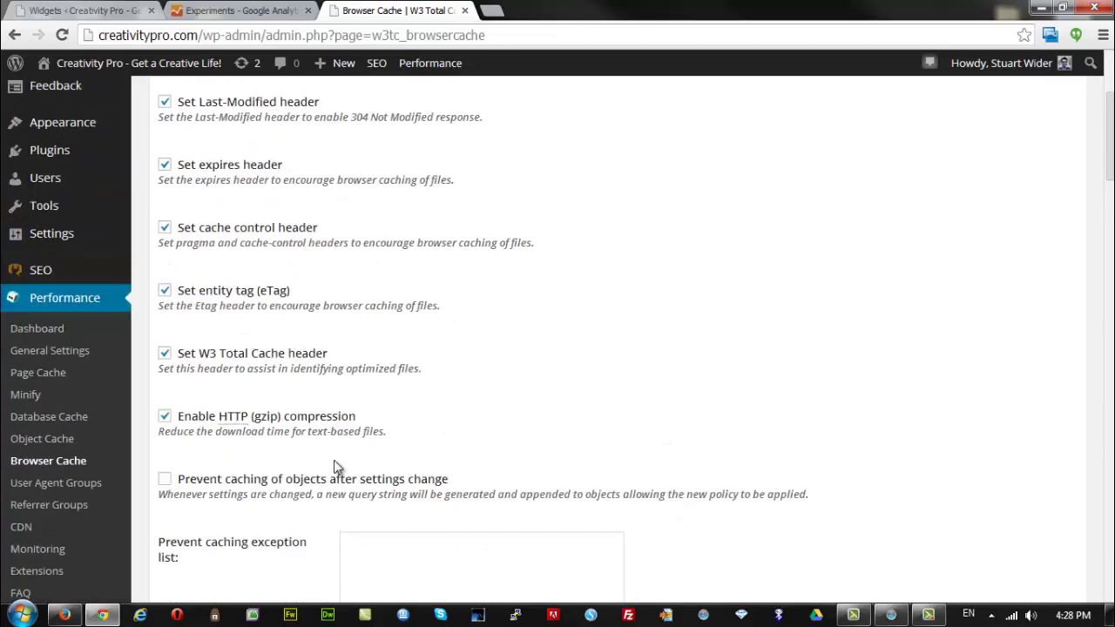
Review the rest of the Browser Cache settings, from the 404 error exception list through CSS & JS and HTML & XML to Media & Other Files.
{"action": "scroll", "coordinate": [515, 336], "scroll_direction": "down", "scroll_amount": 5}
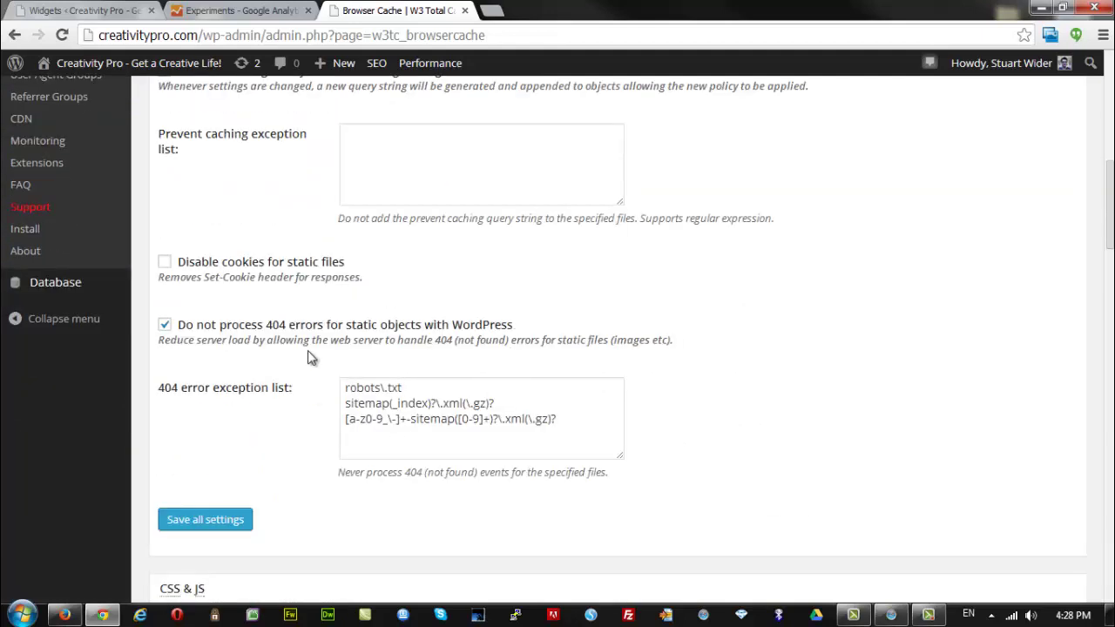
{"action": "scroll", "coordinate": [218, 374], "scroll_direction": "down", "scroll_amount": 1}
{"action": "scroll", "coordinate": [488, 270], "scroll_direction": "down", "scroll_amount": 5}
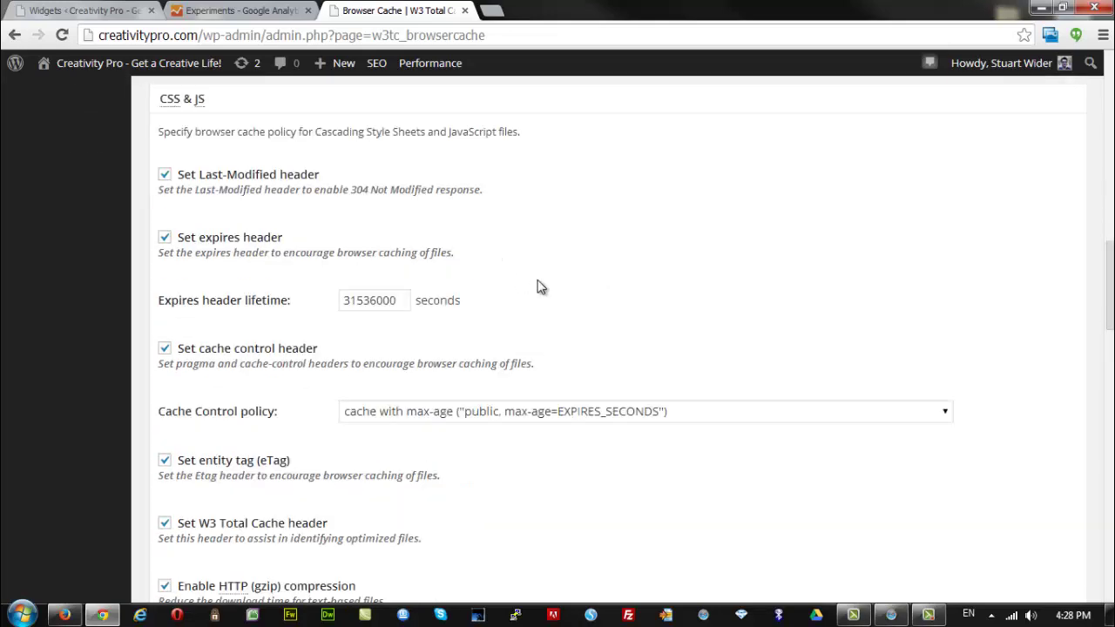
{"action": "scroll", "coordinate": [575, 268], "scroll_direction": "down", "scroll_amount": 8}
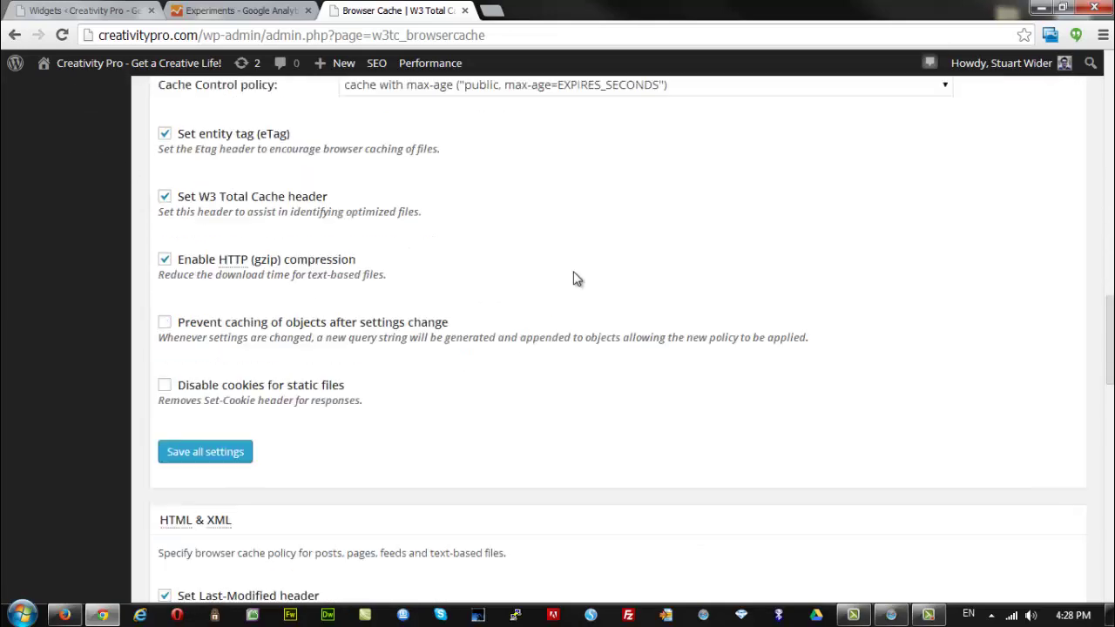
{"action": "scroll", "coordinate": [575, 278], "scroll_direction": "down", "scroll_amount": 1}
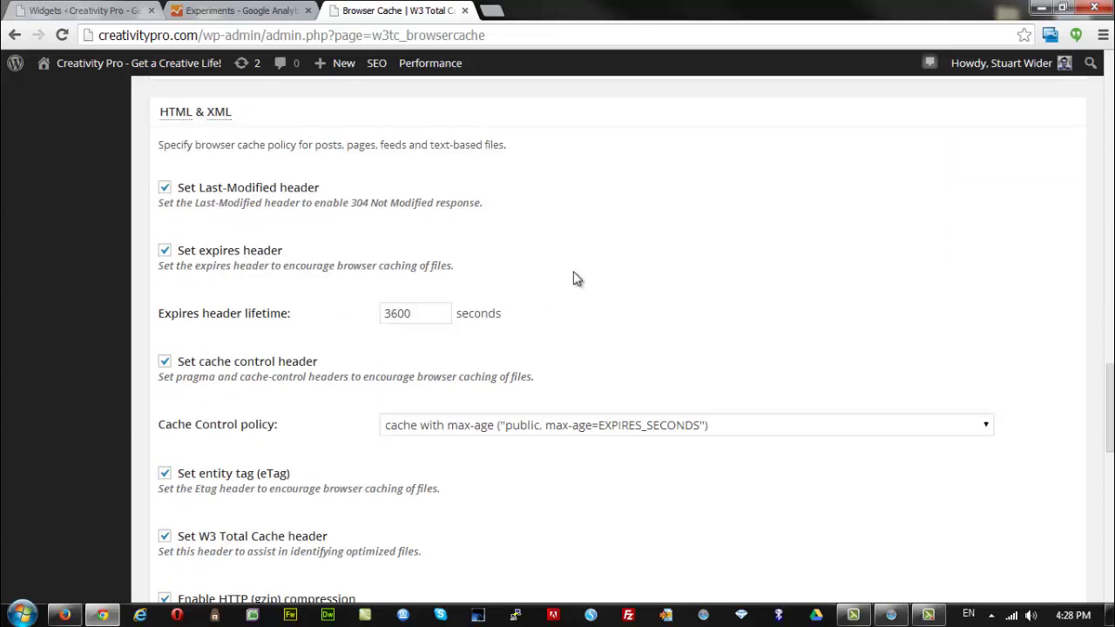
{"action": "scroll", "coordinate": [575, 278], "scroll_direction": "down", "scroll_amount": 7}
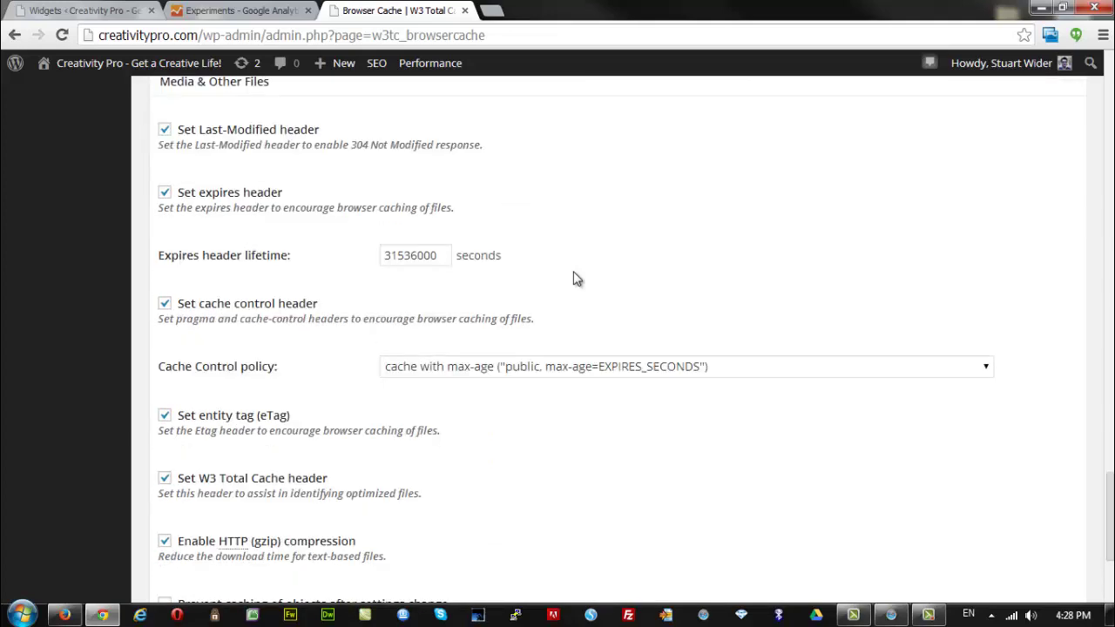
{"action": "scroll", "coordinate": [575, 278], "scroll_direction": "down", "scroll_amount": 3}
{"action": "scroll", "coordinate": [575, 278], "scroll_direction": "up", "scroll_amount": 3}
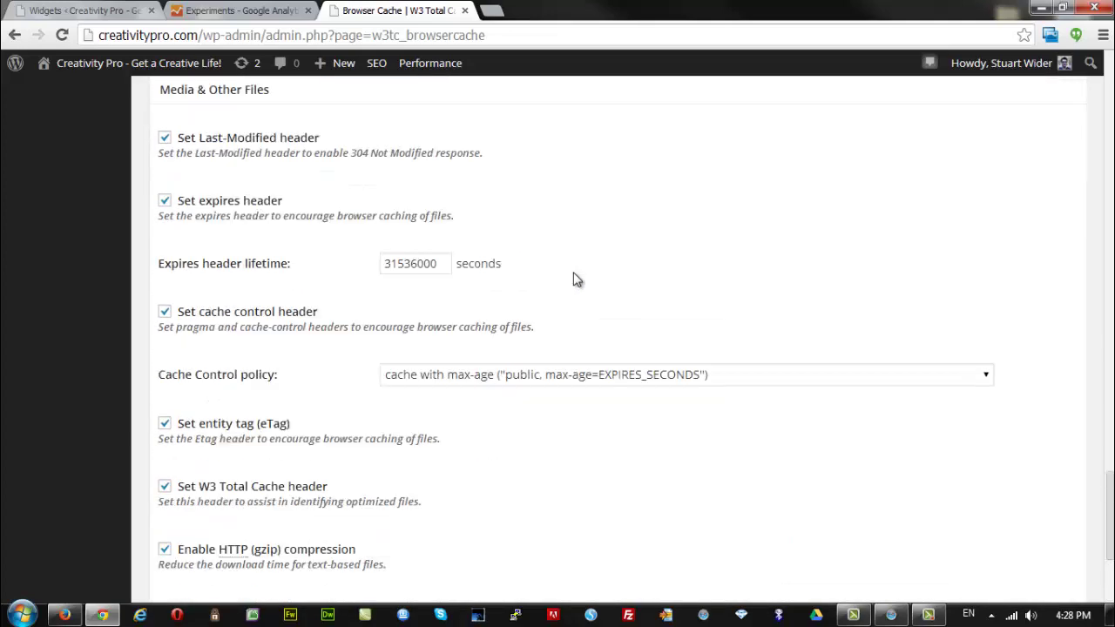
{"action": "scroll", "coordinate": [575, 290], "scroll_direction": "down", "scroll_amount": 1}
{"action": "scroll", "coordinate": [575, 290], "scroll_direction": "up", "scroll_amount": 11}
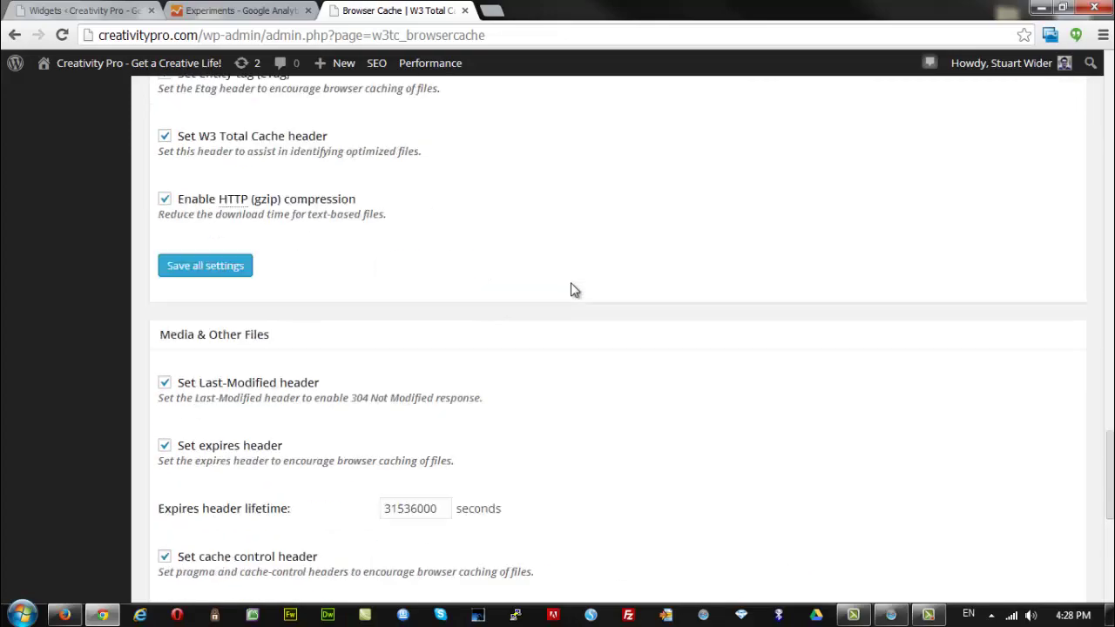
{"action": "scroll", "coordinate": [574, 290], "scroll_direction": "up", "scroll_amount": 12}
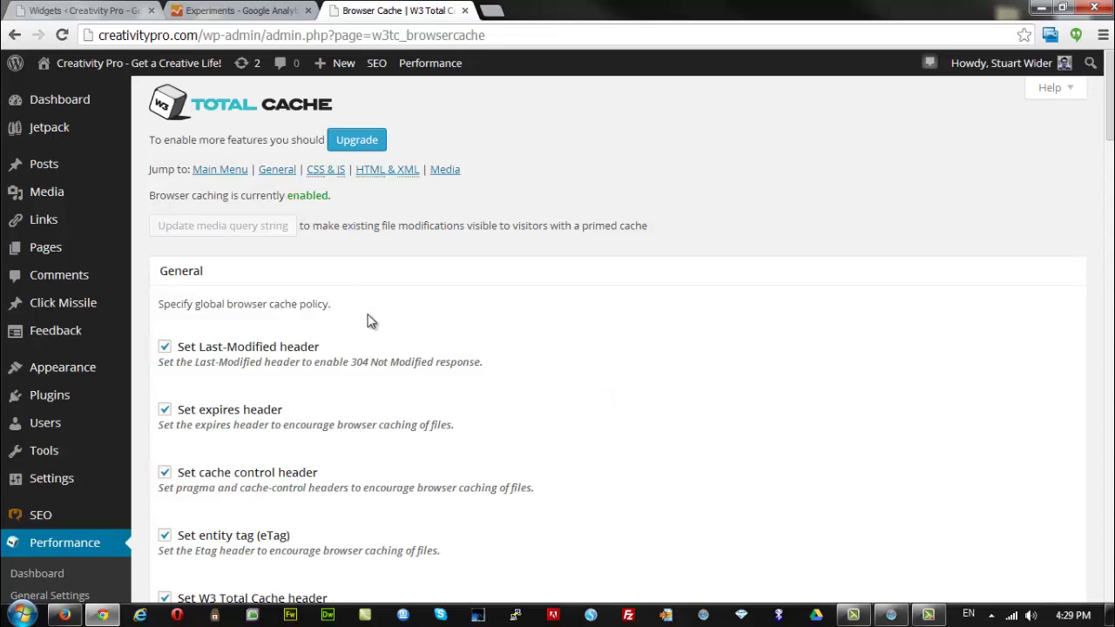
Open the Page Cache settings and review the General, Cache Preload, Purge Policy and Advanced sections, including the rejected user agents and cache exceptions.
{"action": "scroll", "coordinate": [373, 336], "scroll_direction": "down", "scroll_amount": 3}
{"action": "scroll", "coordinate": [374, 344], "scroll_direction": "down", "scroll_amount": 1}
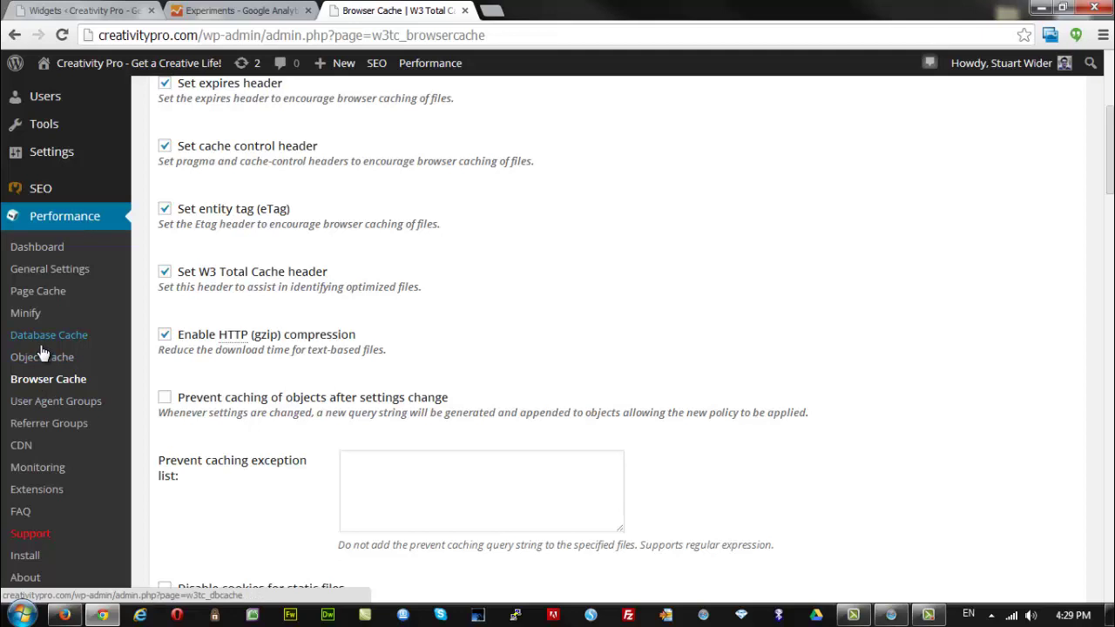
{"action": "left_click", "coordinate": [36, 291]}
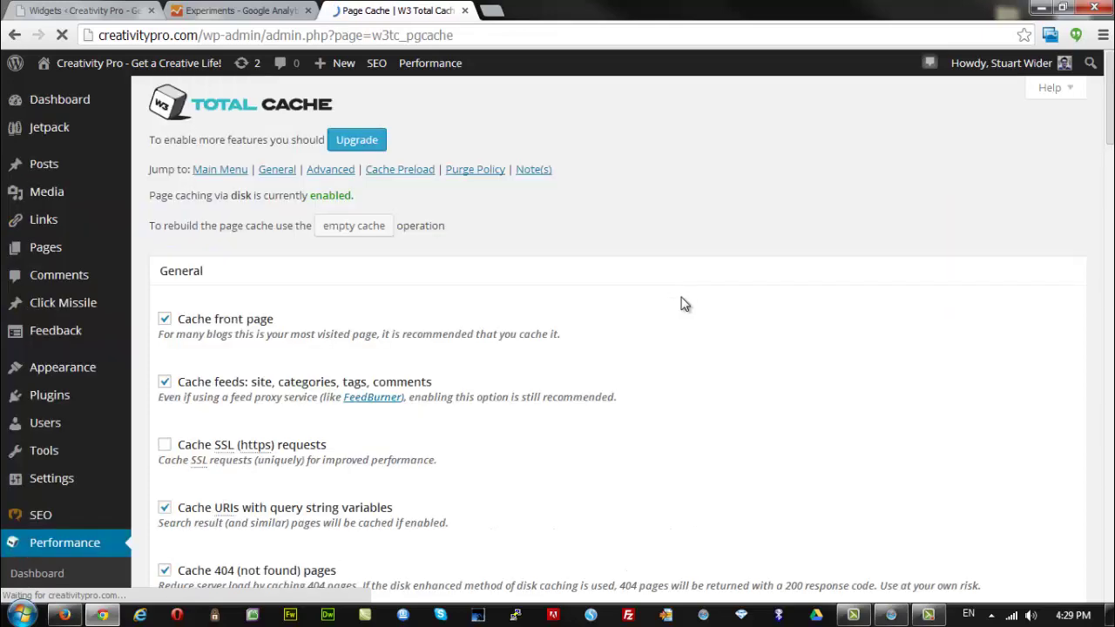
{"action": "scroll", "coordinate": [682, 306], "scroll_direction": "down", "scroll_amount": 7}
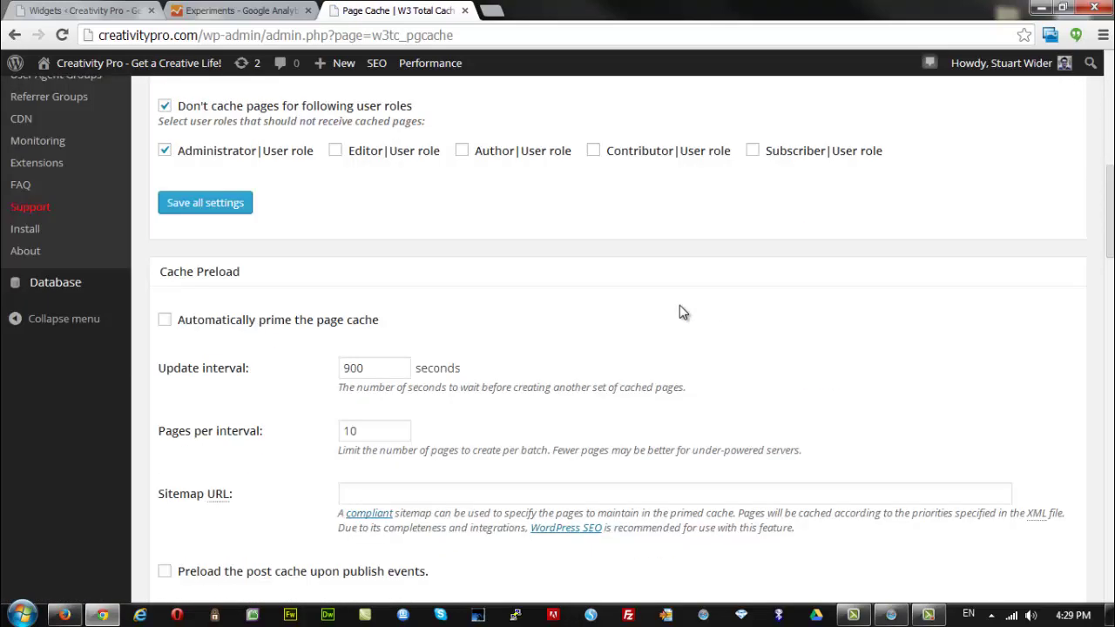
{"action": "scroll", "coordinate": [681, 306], "scroll_direction": "down", "scroll_amount": 1}
{"action": "scroll", "coordinate": [681, 306], "scroll_direction": "down", "scroll_amount": 11}
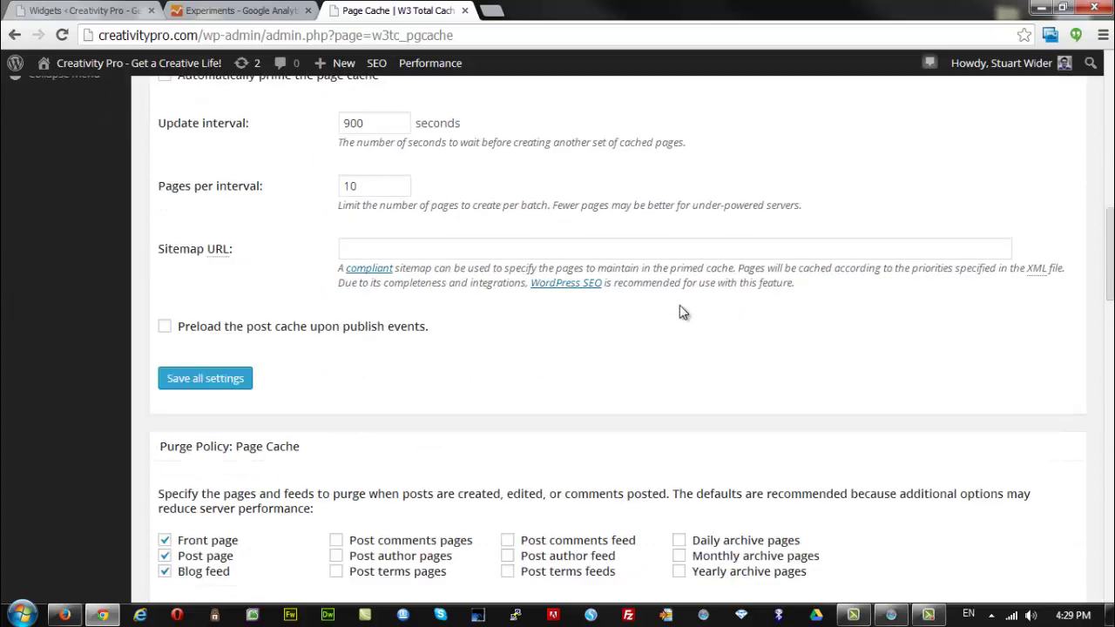
{"action": "scroll", "coordinate": [682, 312], "scroll_direction": "down", "scroll_amount": 2}
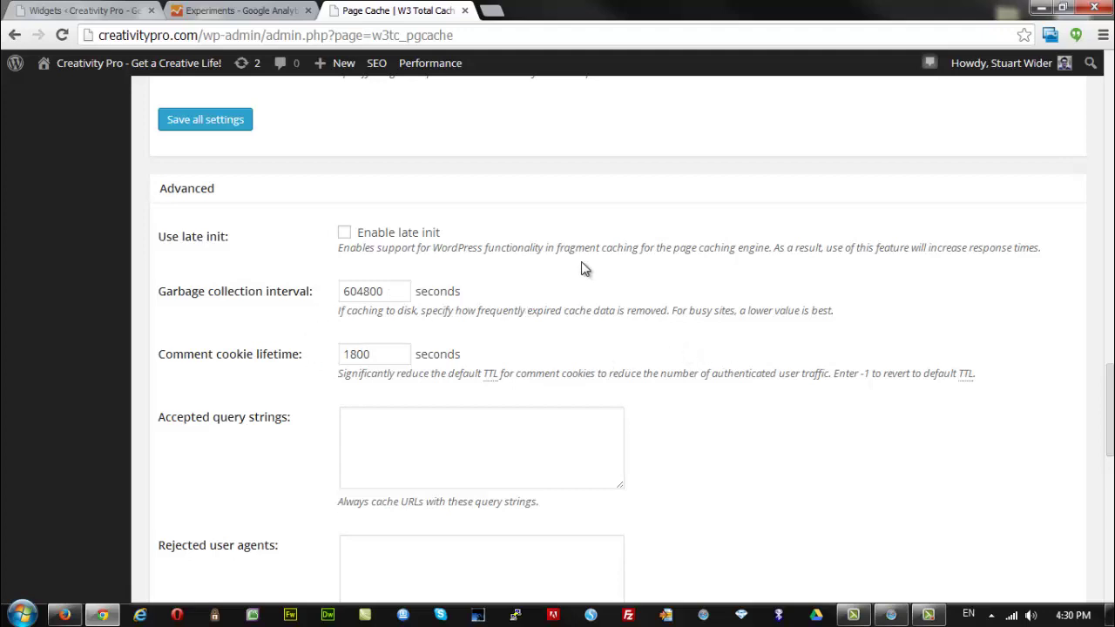
{"action": "scroll", "coordinate": [573, 300], "scroll_direction": "down", "scroll_amount": 2}
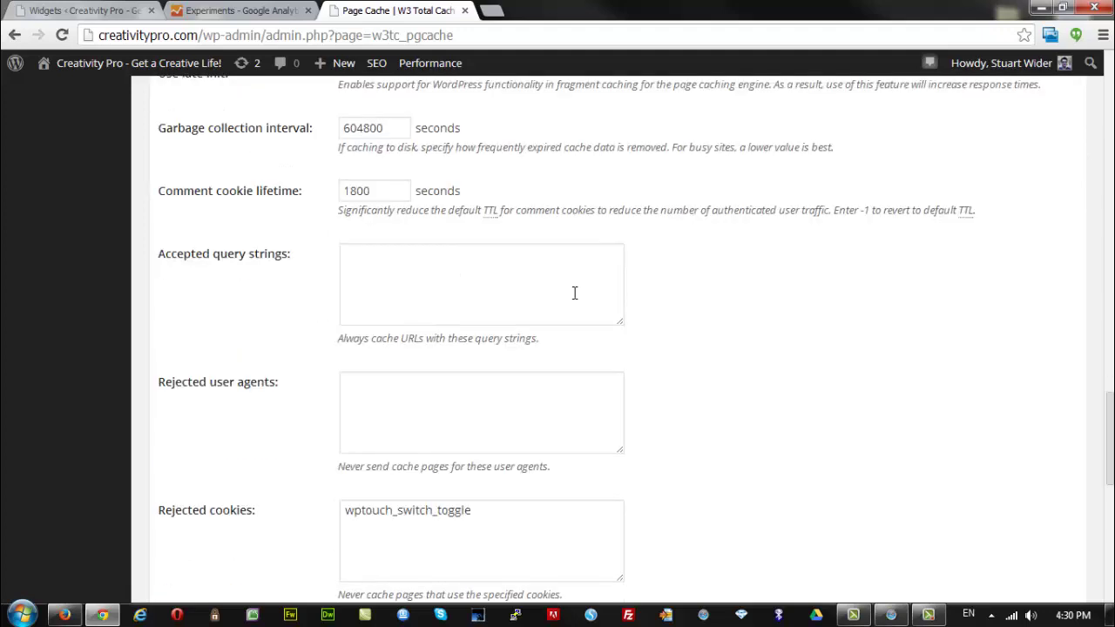
{"action": "scroll", "coordinate": [574, 292], "scroll_direction": "down", "scroll_amount": 6}
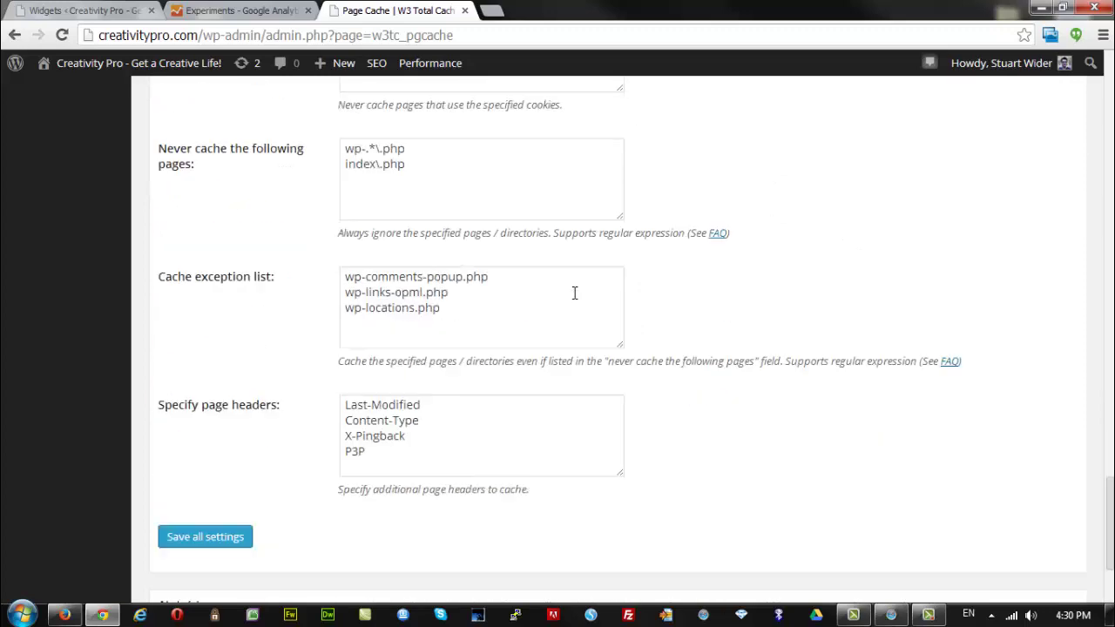
Open the User Agent Groups settings and examine the theme, redirect and user agent entries of the high and low groups.
{"action": "scroll", "coordinate": [574, 293], "scroll_direction": "up", "scroll_amount": 20}
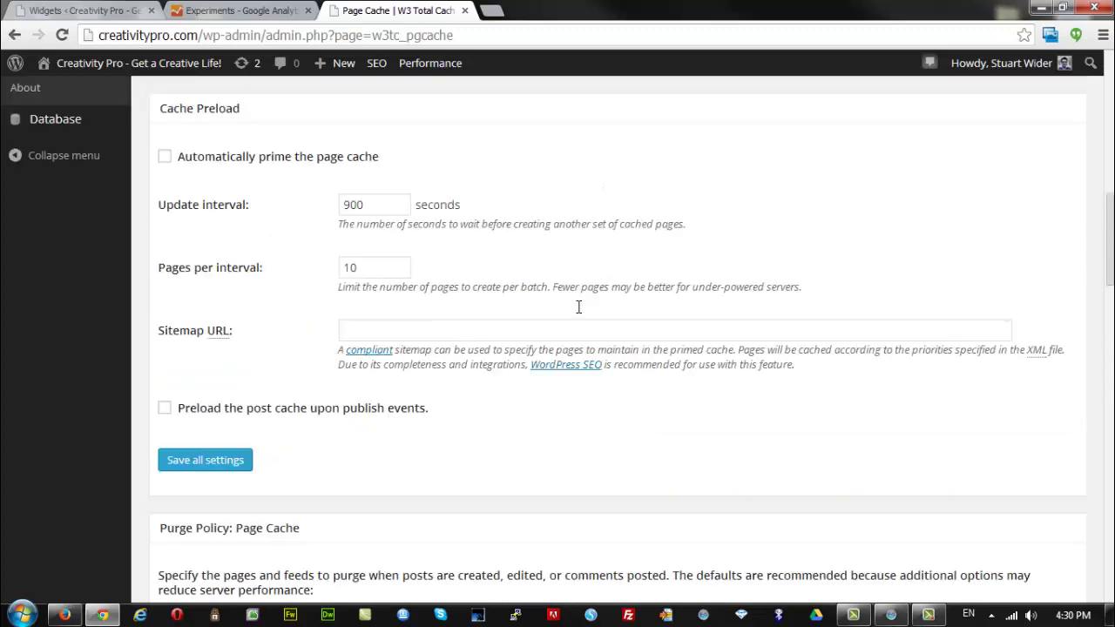
{"action": "scroll", "coordinate": [581, 313], "scroll_direction": "up", "scroll_amount": 1}
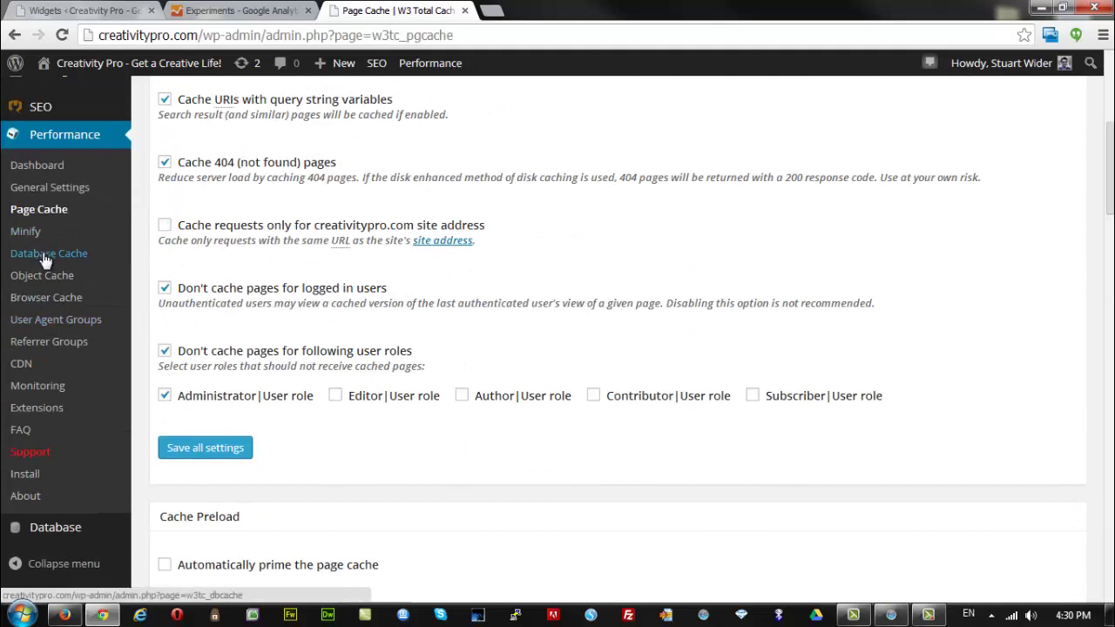
{"action": "left_click", "coordinate": [48, 209]}
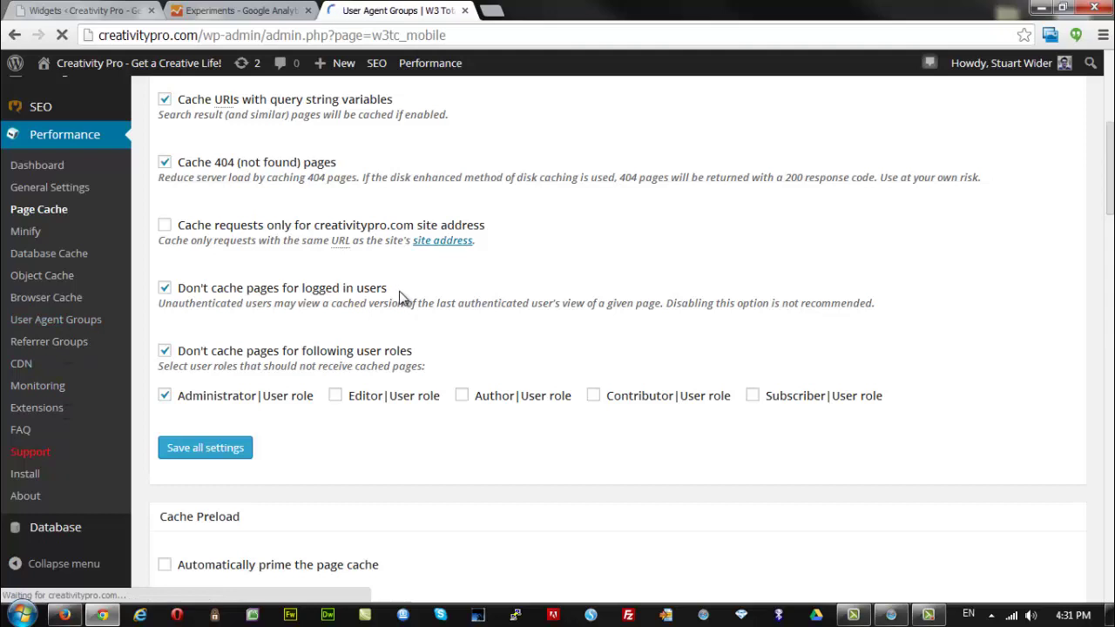
{"action": "scroll", "coordinate": [622, 359], "scroll_direction": "down", "scroll_amount": 1}
{"action": "scroll", "coordinate": [622, 359], "scroll_direction": "down", "scroll_amount": 3}
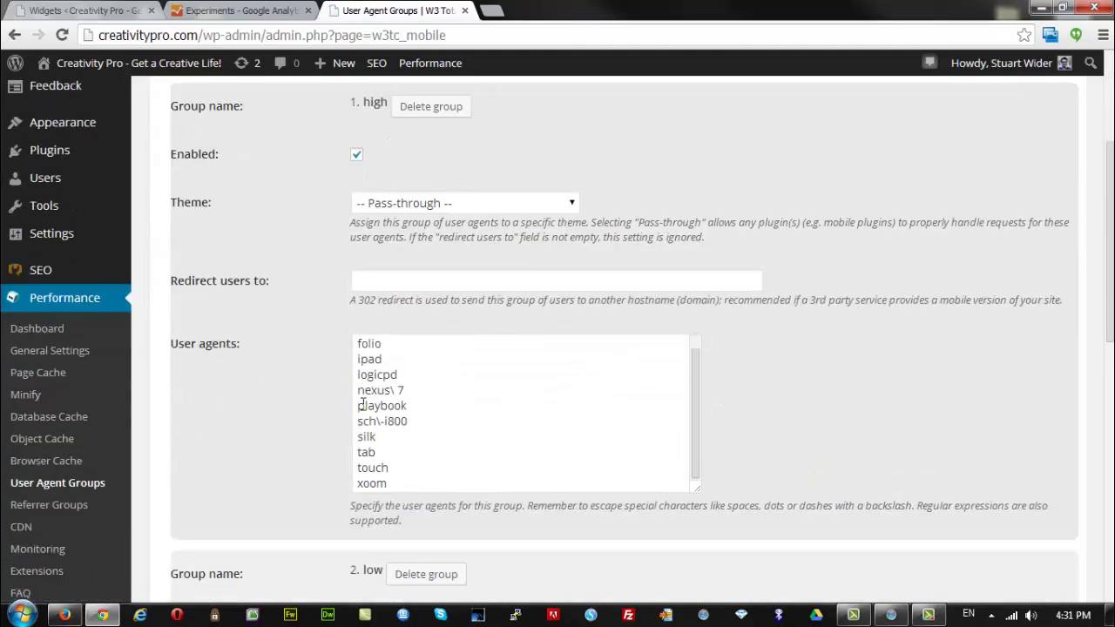
{"action": "scroll", "coordinate": [476, 435], "scroll_direction": "up", "scroll_amount": 1}
{"action": "scroll", "coordinate": [649, 380], "scroll_direction": "down", "scroll_amount": 1}
{"action": "scroll", "coordinate": [830, 373], "scroll_direction": "down", "scroll_amount": 2}
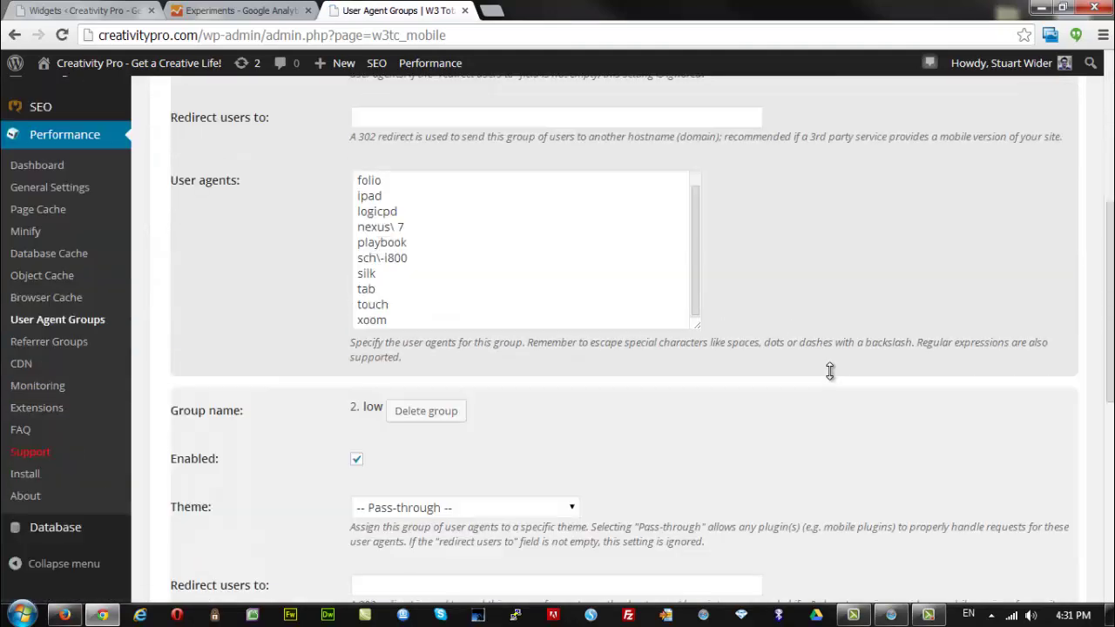
{"action": "scroll", "coordinate": [595, 403], "scroll_direction": "down", "scroll_amount": 3}
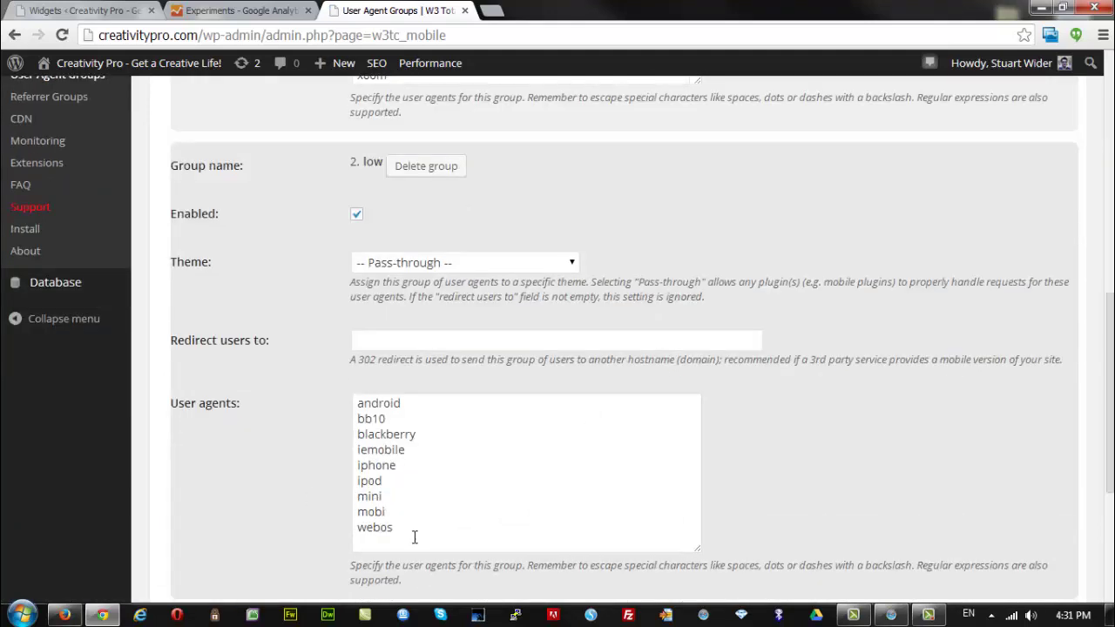
{"action": "scroll", "coordinate": [609, 348], "scroll_direction": "up", "scroll_amount": 4}
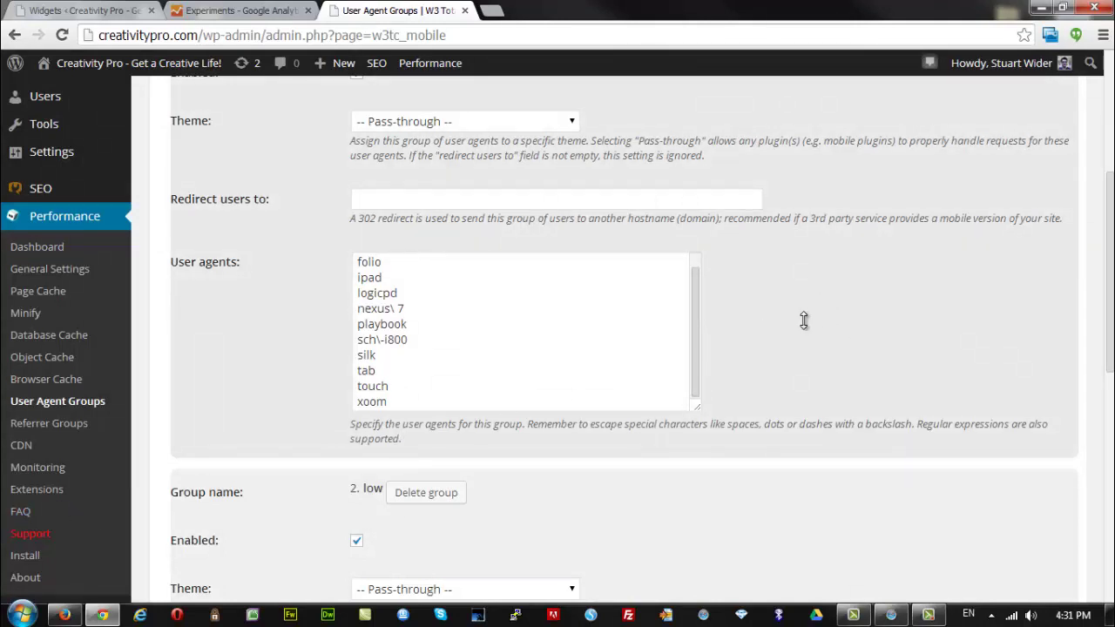
{"action": "scroll", "coordinate": [803, 321], "scroll_direction": "up", "scroll_amount": 2}
{"action": "scroll", "coordinate": [803, 320], "scroll_direction": "down", "scroll_amount": 1}
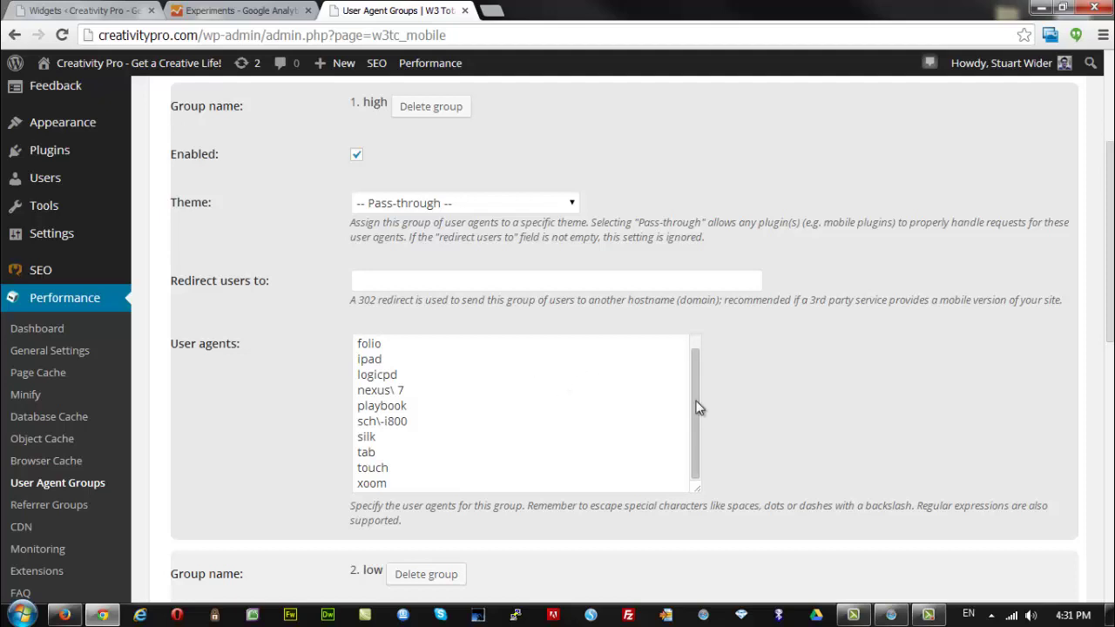
Read the high group's full user agent list and compare it with the low group's list.
{"action": "mouse_move", "coordinate": [697, 407]}
{"action": "left_mouse_down"}
{"action": "mouse_move", "coordinate": [689, 365]}
{"action": "mouse_move", "coordinate": [697, 427]}
{"action": "left_mouse_up"}
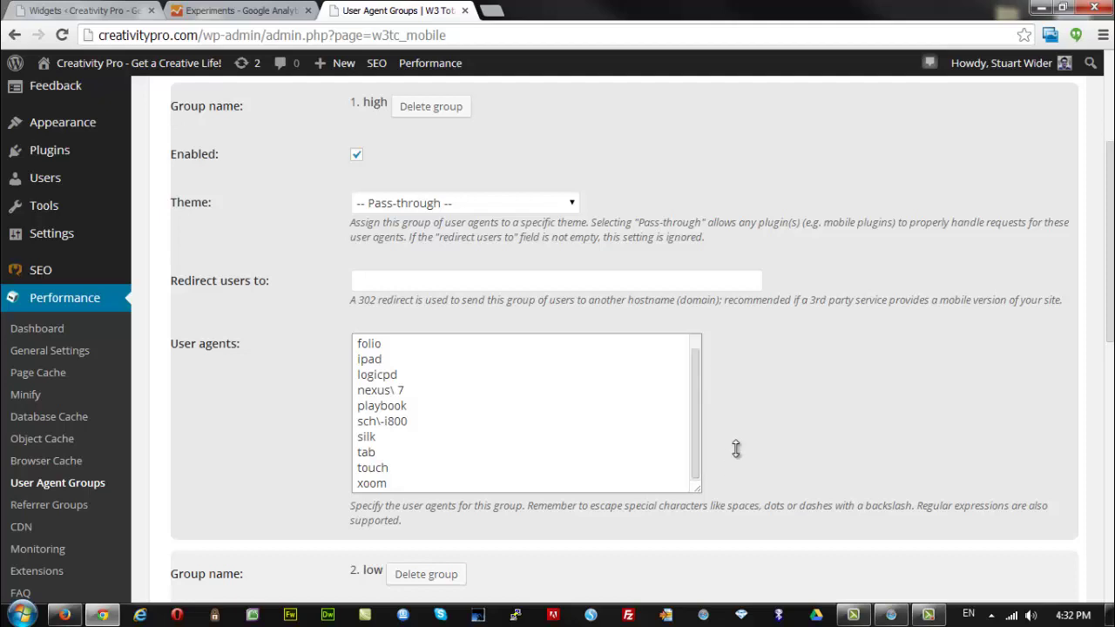
{"action": "scroll", "coordinate": [745, 392], "scroll_direction": "down", "scroll_amount": 4}
{"action": "scroll", "coordinate": [749, 386], "scroll_direction": "down", "scroll_amount": 2}
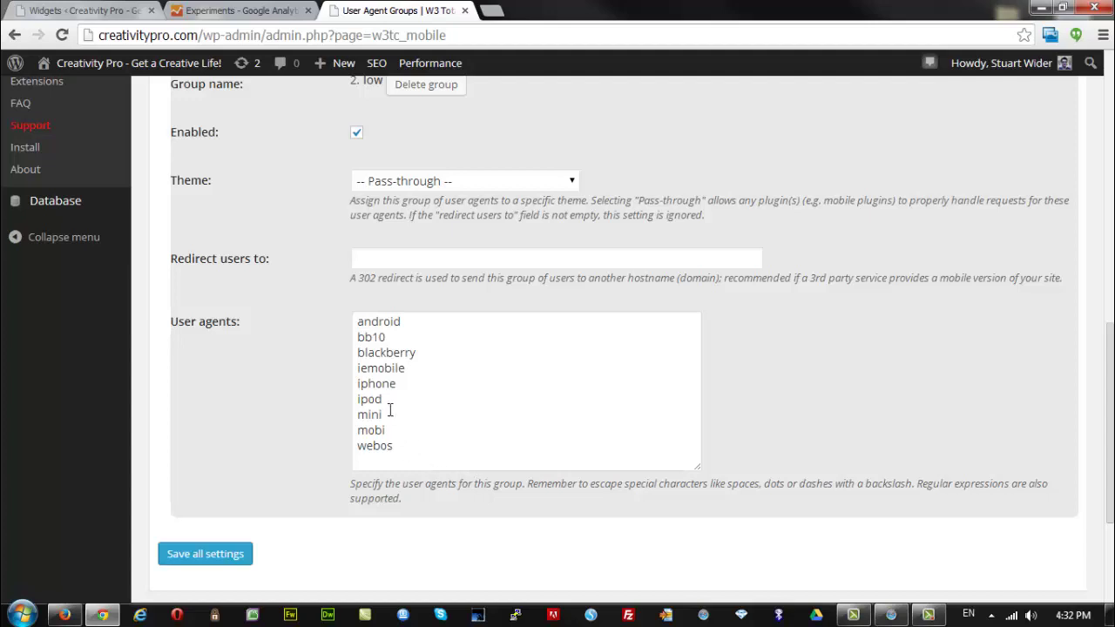
{"action": "scroll", "coordinate": [592, 289], "scroll_direction": "up", "scroll_amount": 3}
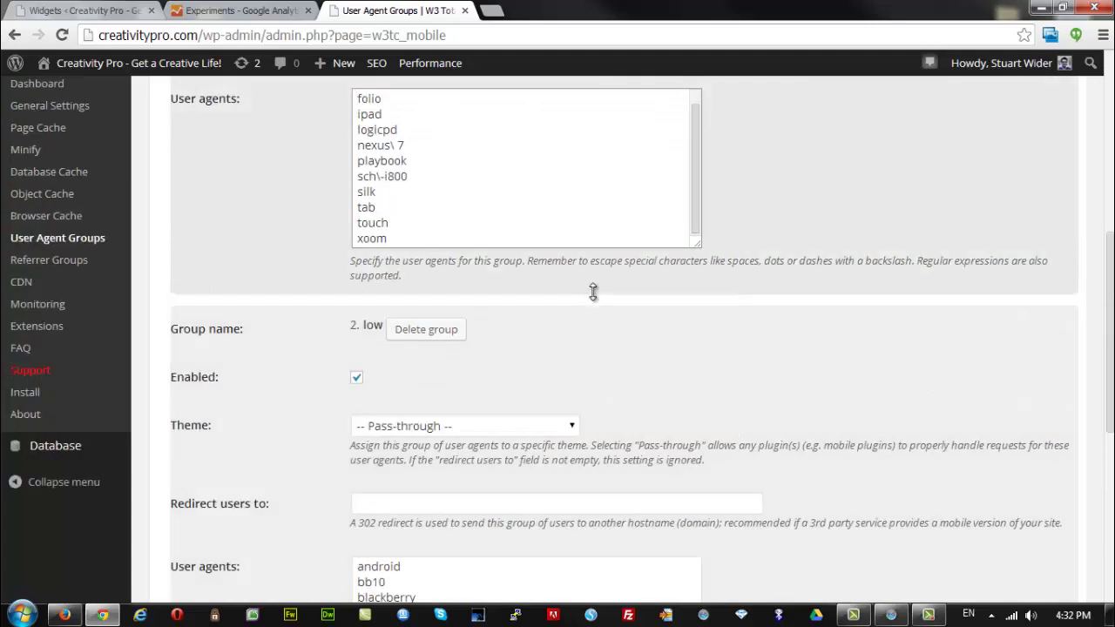
{"action": "scroll", "coordinate": [401, 160], "scroll_direction": "up", "scroll_amount": 1}
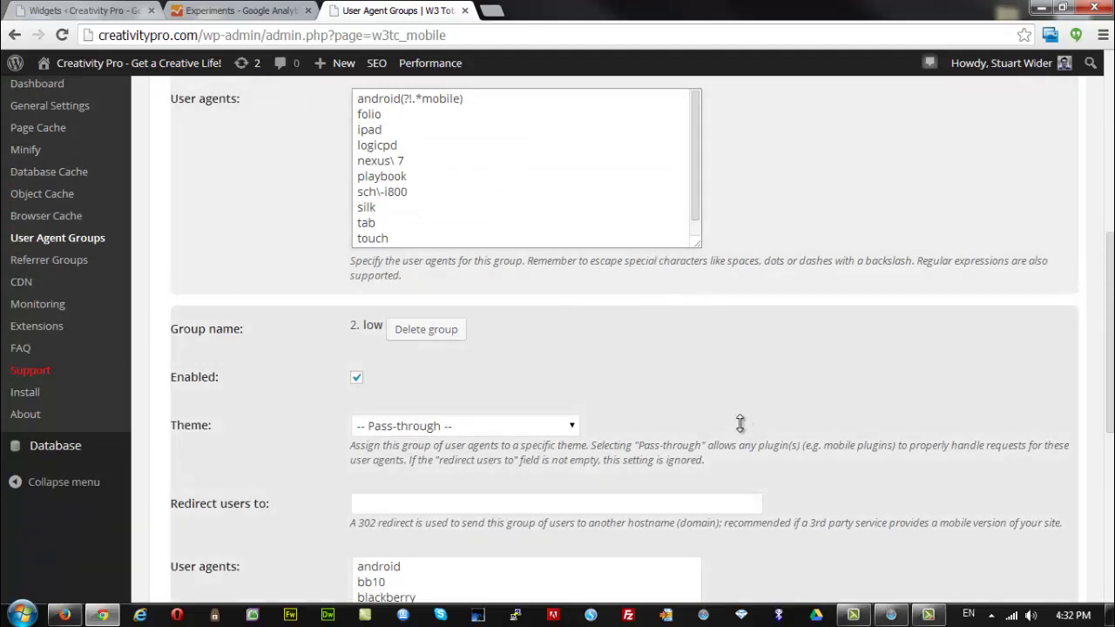
{"action": "scroll", "coordinate": [739, 410], "scroll_direction": "up", "scroll_amount": 3}
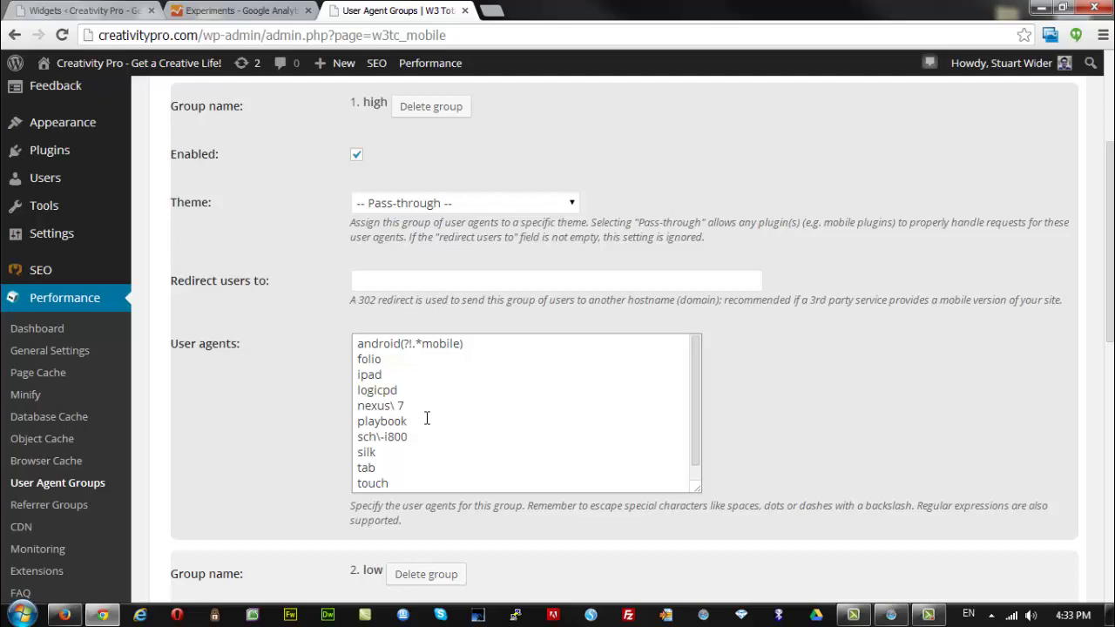
{"action": "scroll", "coordinate": [741, 359], "scroll_direction": "down", "scroll_amount": 3}
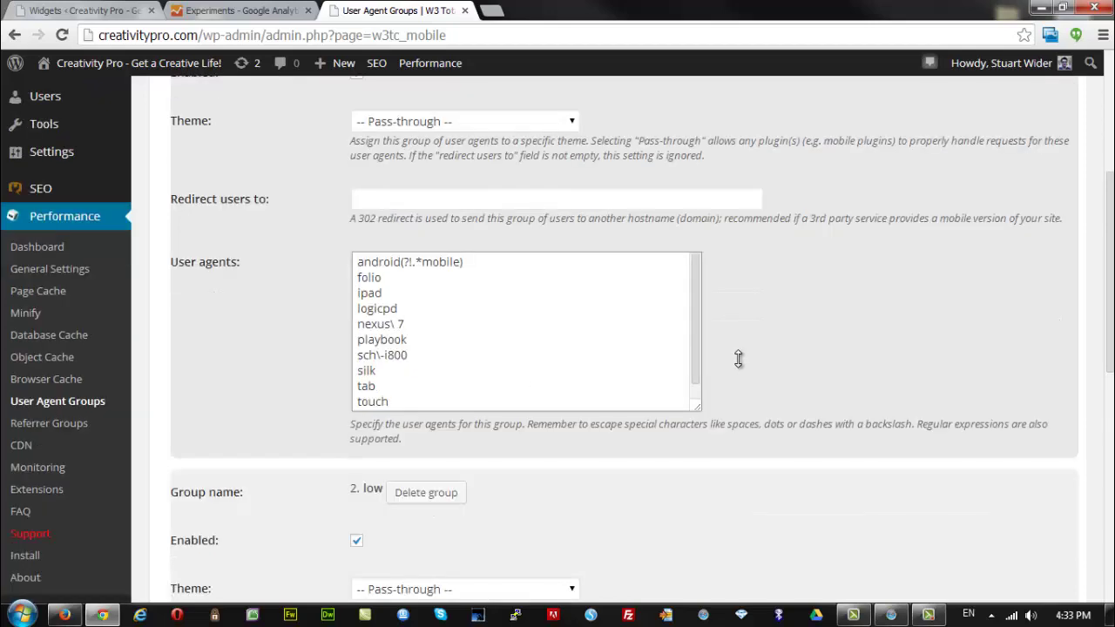
{"action": "scroll", "coordinate": [732, 355], "scroll_direction": "down", "scroll_amount": 2}
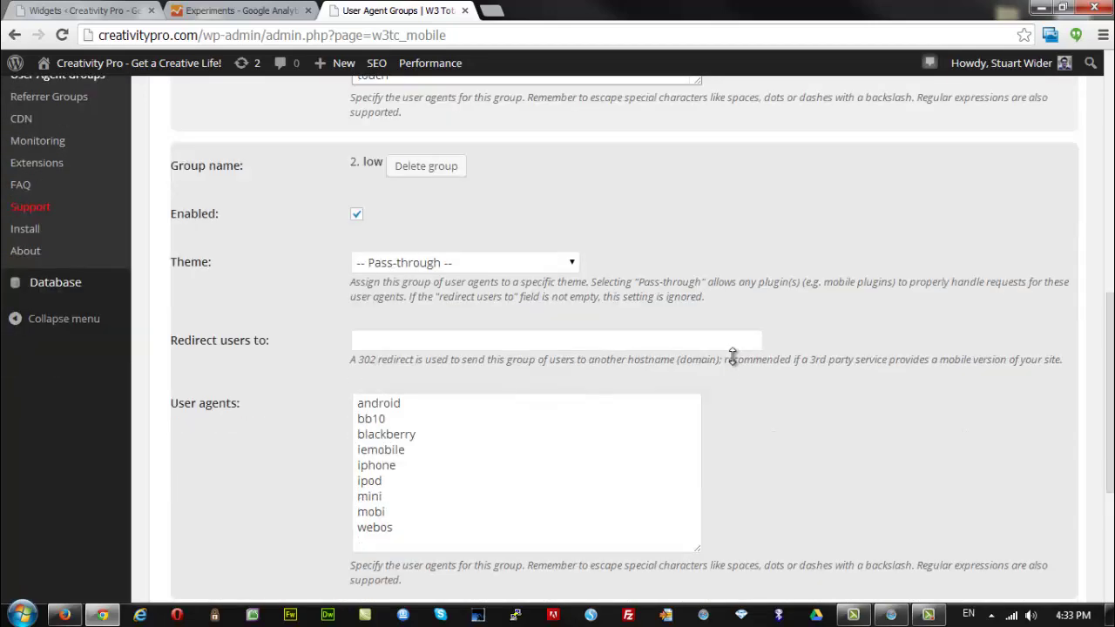